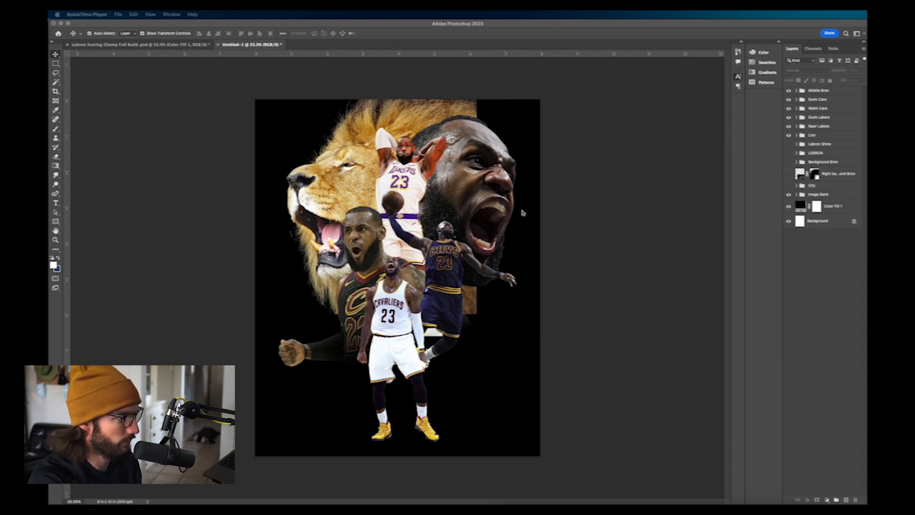
Step: Hide the visible lion and player groups, expand the Image Bank group, and show its Layer 13 dunk photo
drag(788, 92, 794, 181)
click(796, 195)
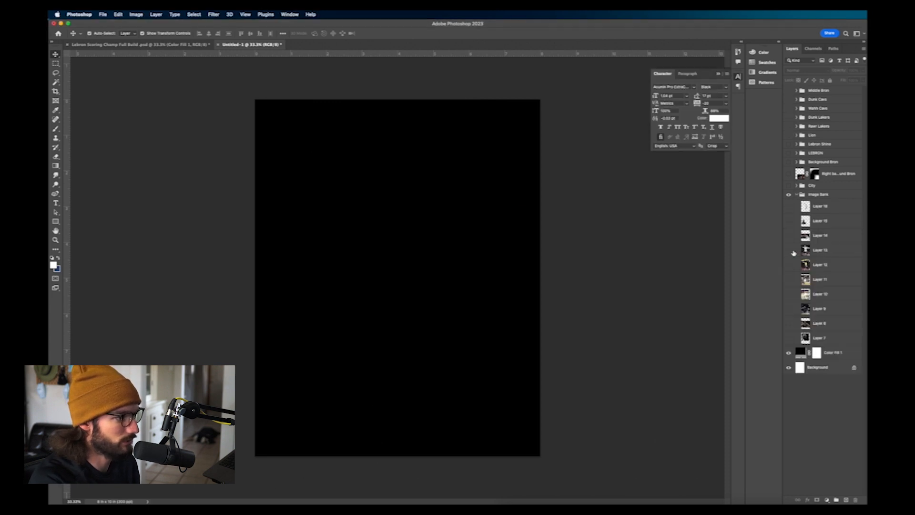
click(788, 251)
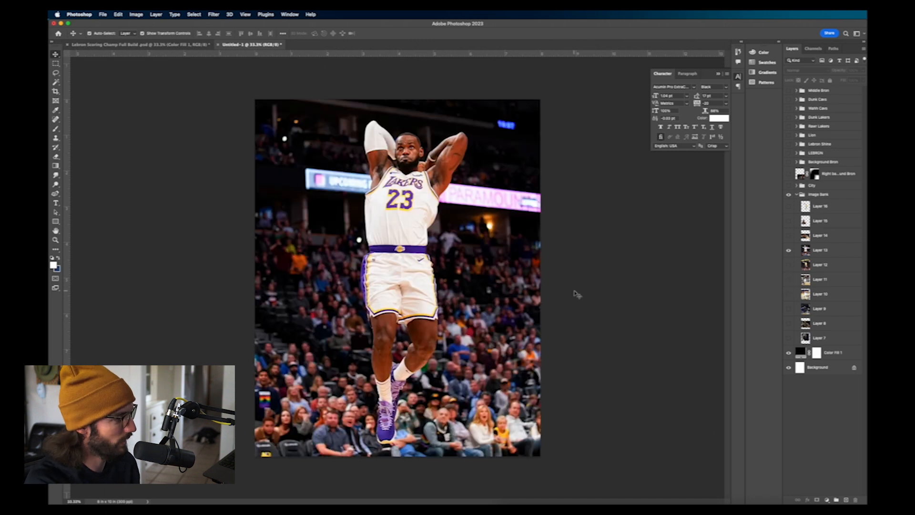
Step: Select the Layer 13 photo and create an automatic Subject selection around the dunking player
click(490, 256)
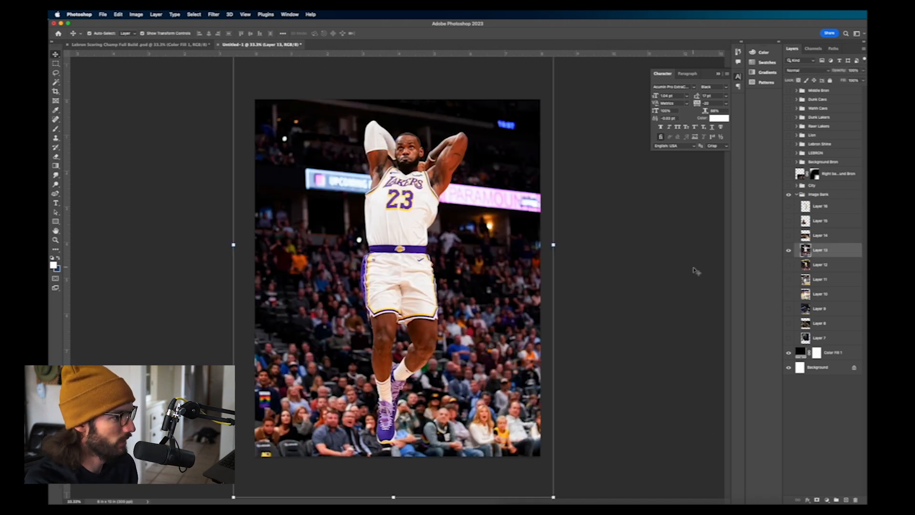
click(617, 267)
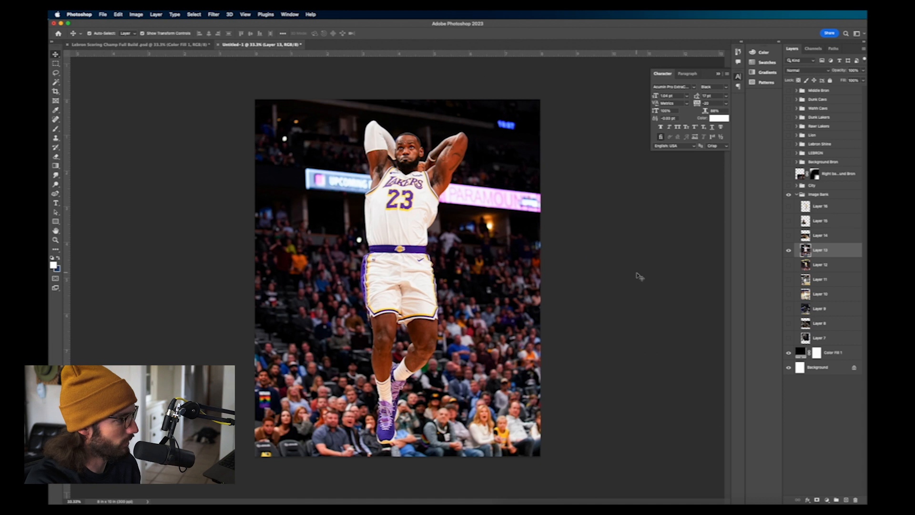
click(472, 288)
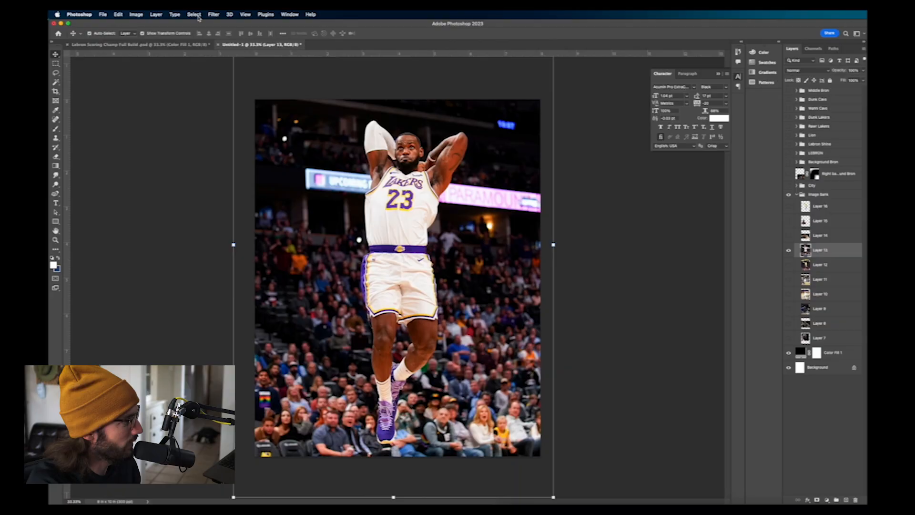
click(193, 14)
click(216, 96)
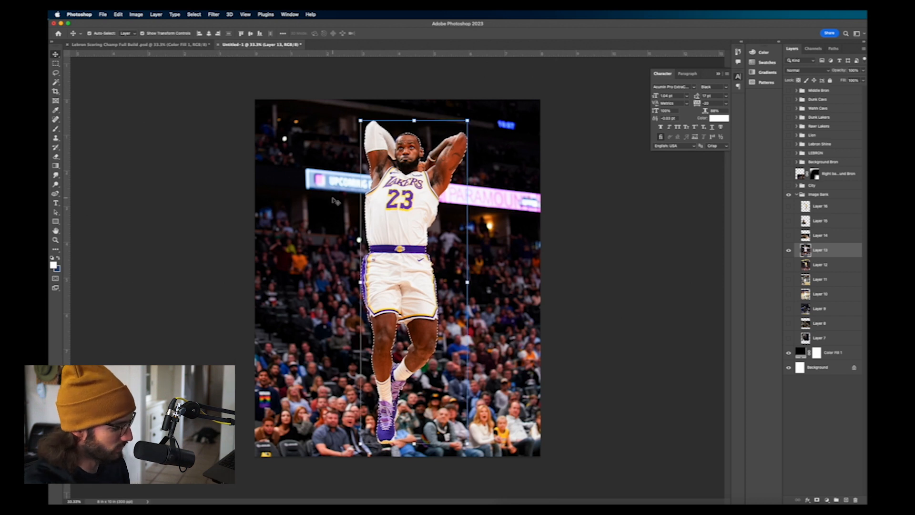
Step: Clean up the selection edge around the front shoe's sole with the Quick Selection tool, excluding the adjacent spectator background
scroll(404, 368, up, 5)
scroll(402, 381, down, 5)
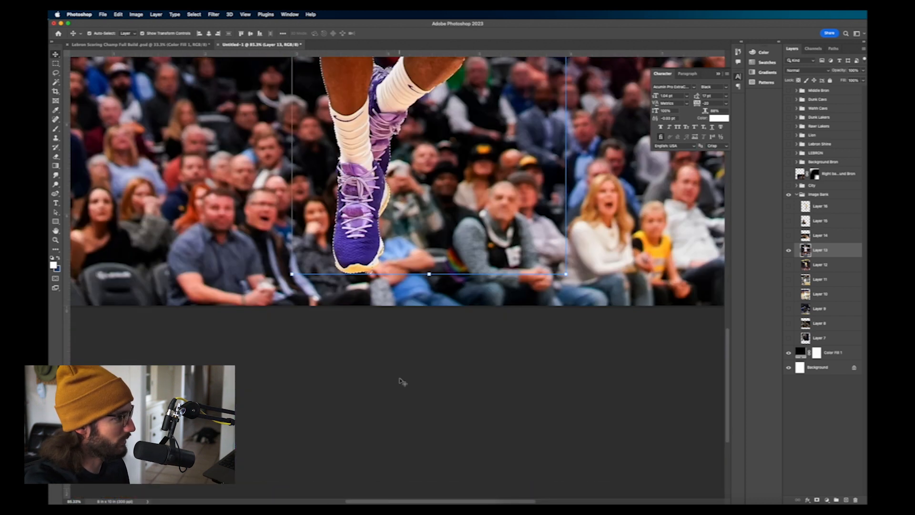
scroll(386, 257, up, 7)
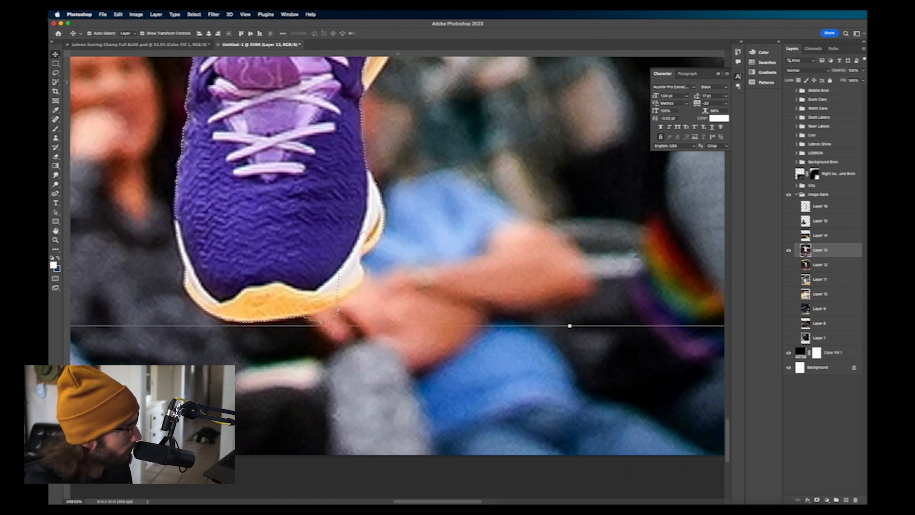
right_click(56, 82)
click(90, 90)
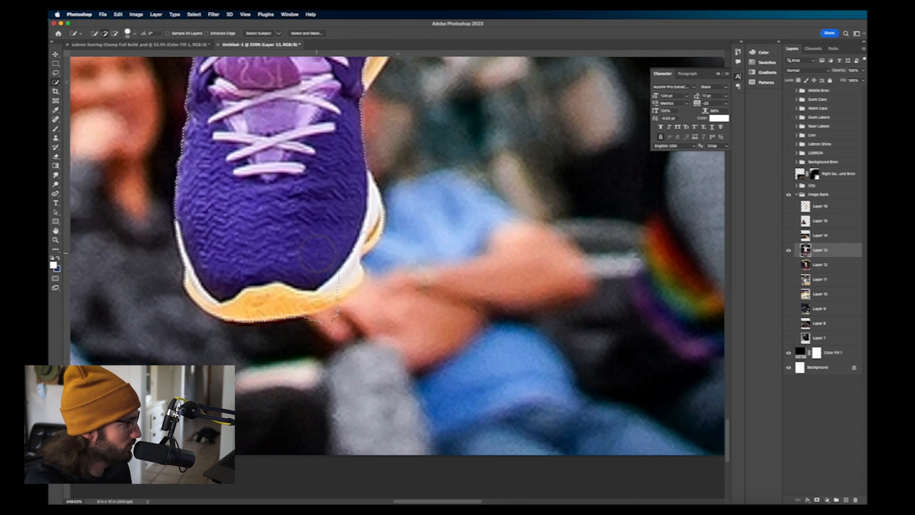
click(341, 277)
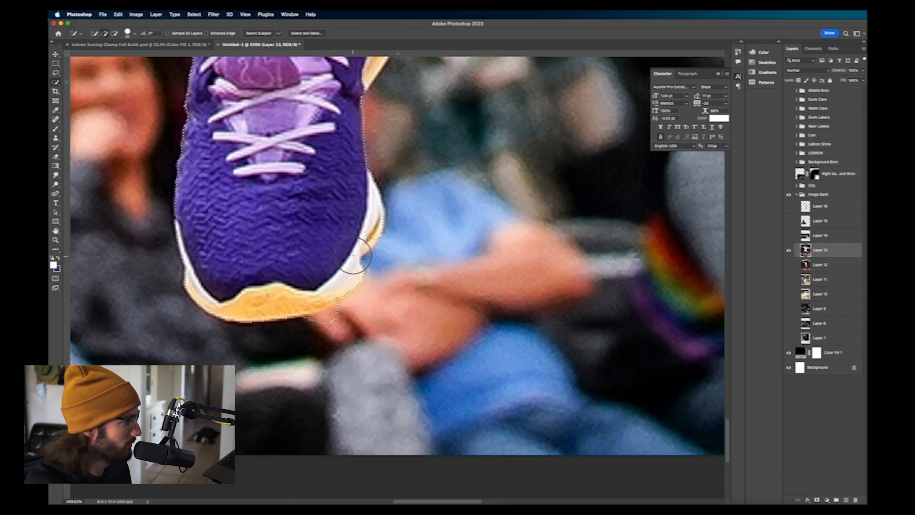
alt+click(339, 322)
click(270, 298)
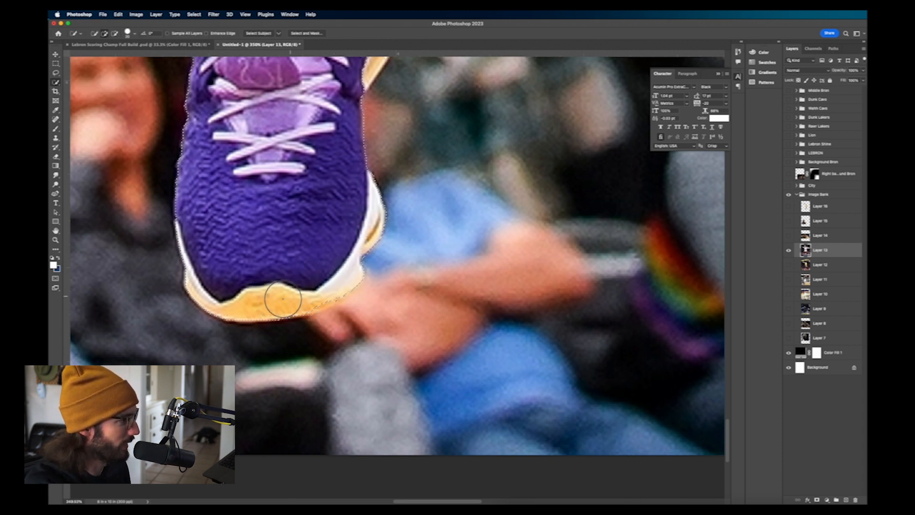
Step: Examine the selection edges along the player's legs, shorts, torso, arms and head
scroll(270, 297, down, 6)
scroll(363, 188, up, 3)
scroll(362, 187, down, 3)
scroll(373, 181, up, 5)
scroll(358, 204, up, 4)
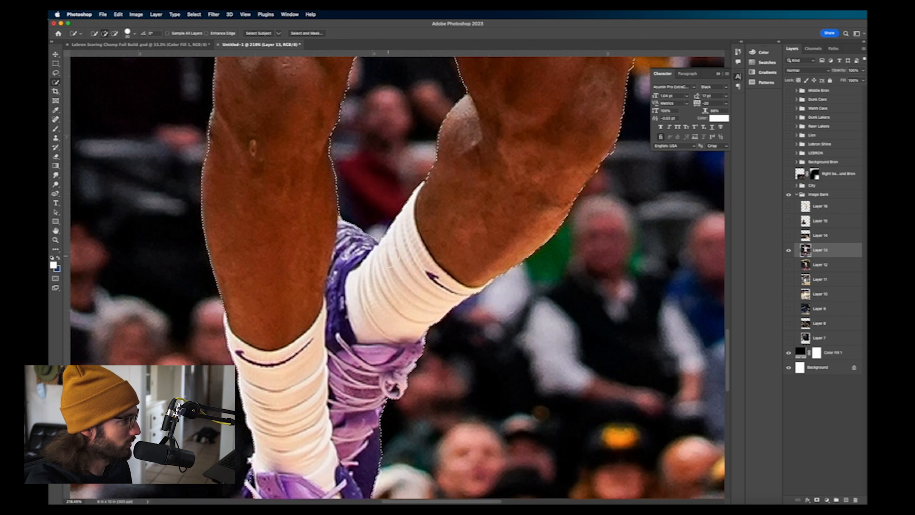
scroll(389, 258, down, 8)
scroll(392, 335, up, 5)
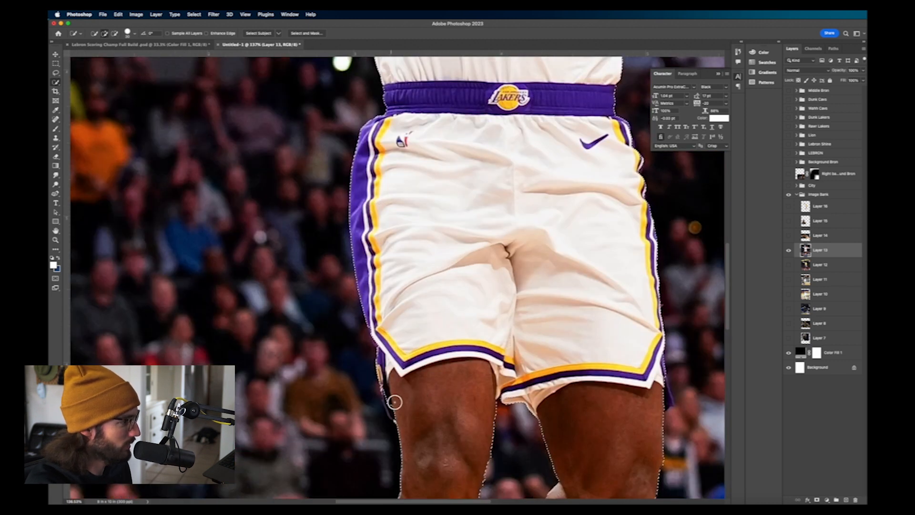
scroll(395, 405, down, 5)
scroll(528, 397, up, 10)
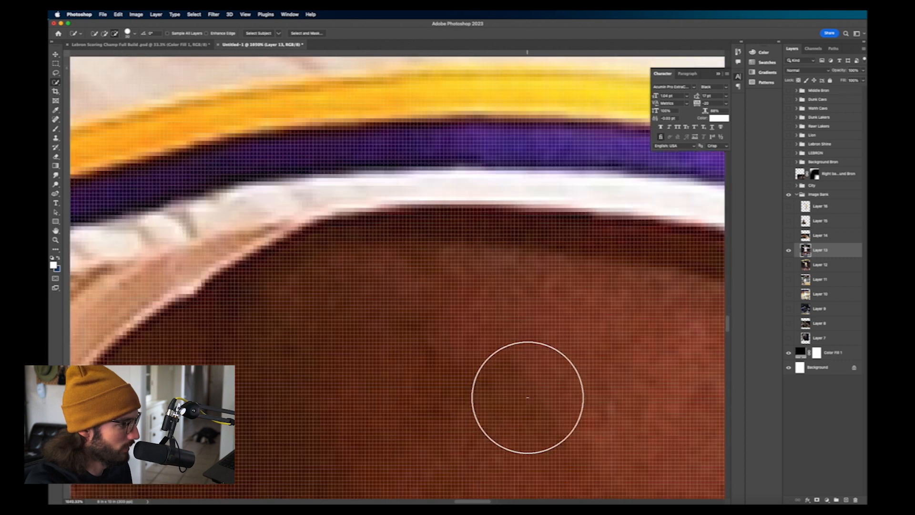
scroll(528, 397, down, 10)
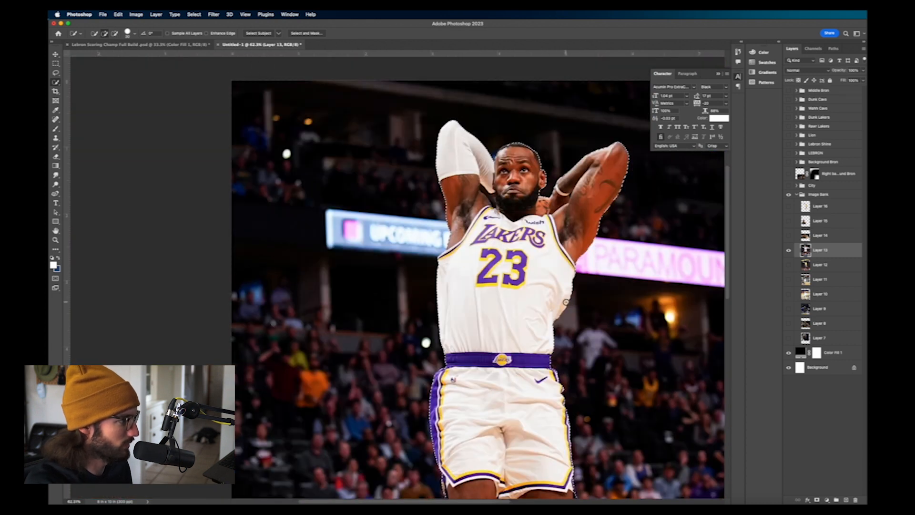
scroll(510, 160, up, 5)
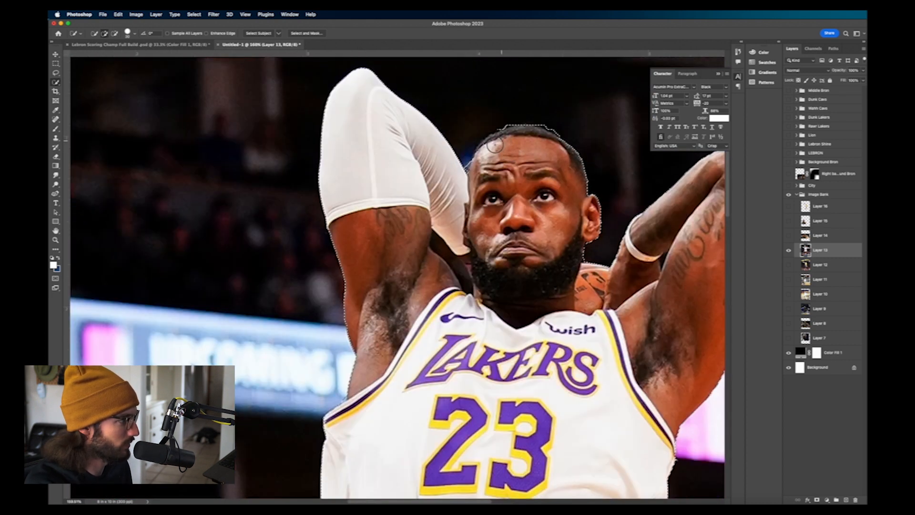
scroll(481, 186, down, 5)
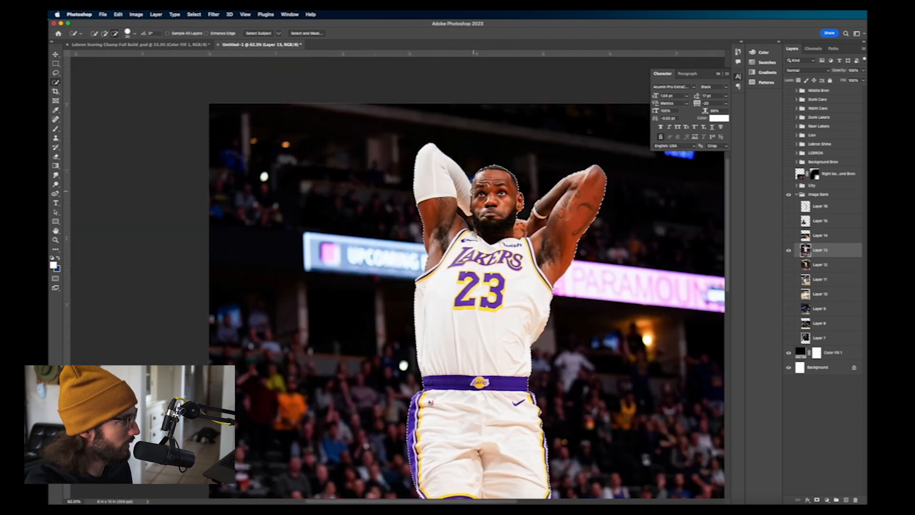
Step: Refine the player selection in Select and Mask with Shift Edge at -23% and Contrast at 47%
click(307, 33)
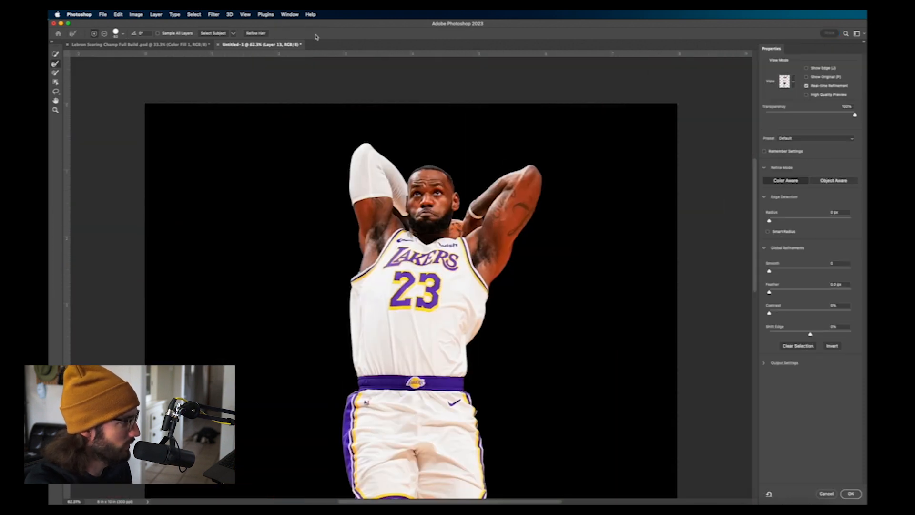
scroll(409, 268, up, 5)
scroll(413, 239, down, 3)
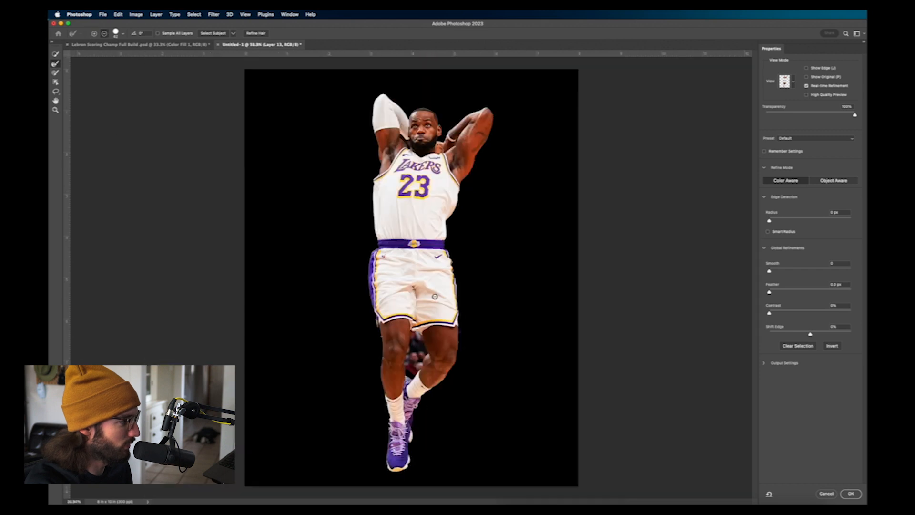
scroll(410, 366, up, 10)
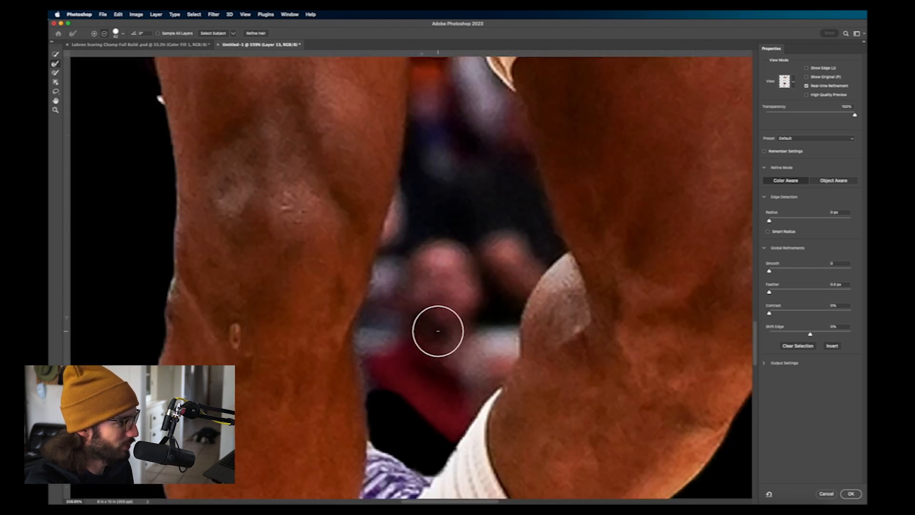
scroll(439, 330, down, 3)
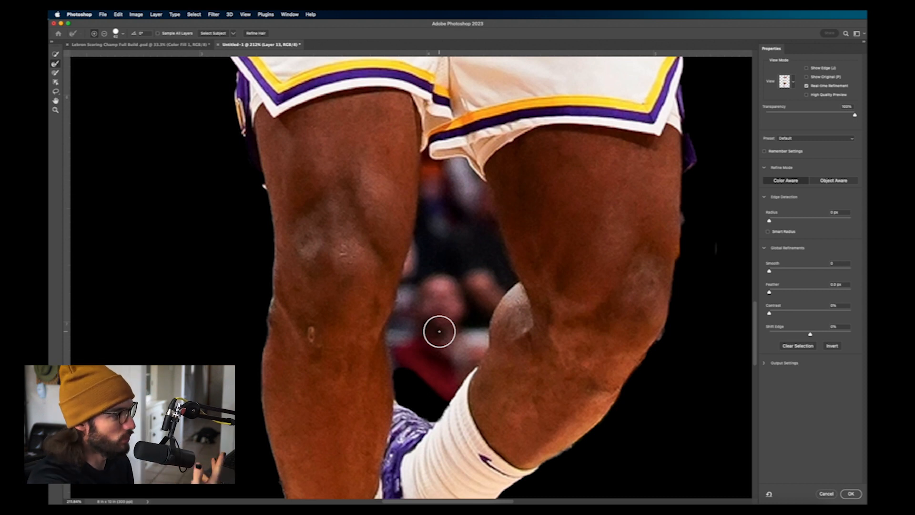
scroll(439, 330, down, 5)
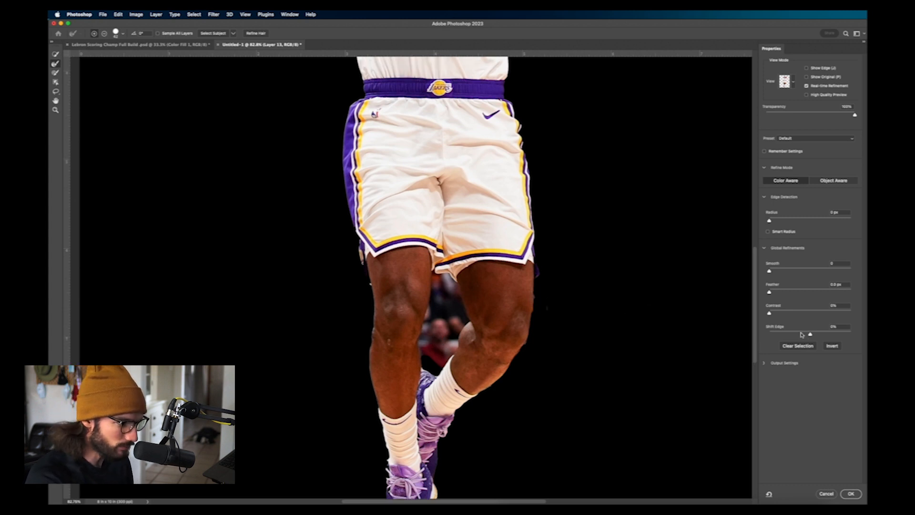
click(802, 334)
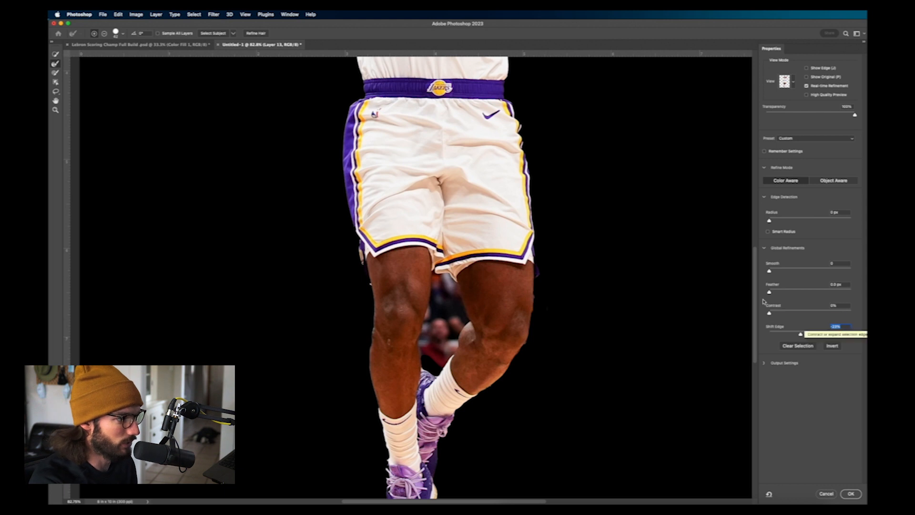
click(806, 313)
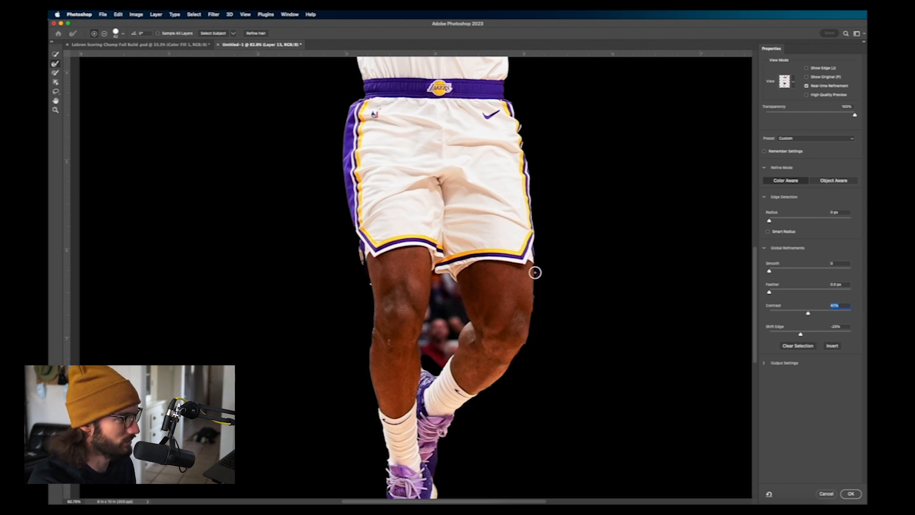
Step: Set the selection's Smooth value to 43 and apply the Select and Mask refinement
scroll(535, 267, up, 10)
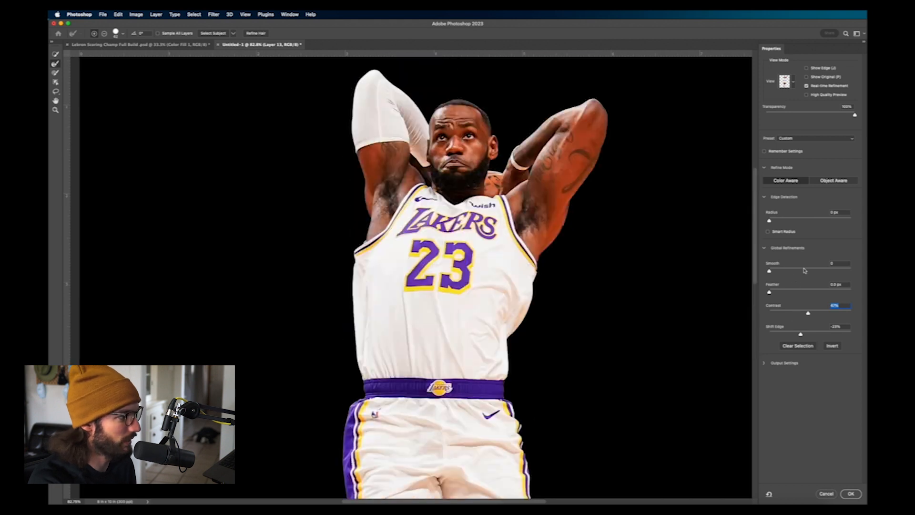
click(805, 271)
scroll(566, 268, down, 3)
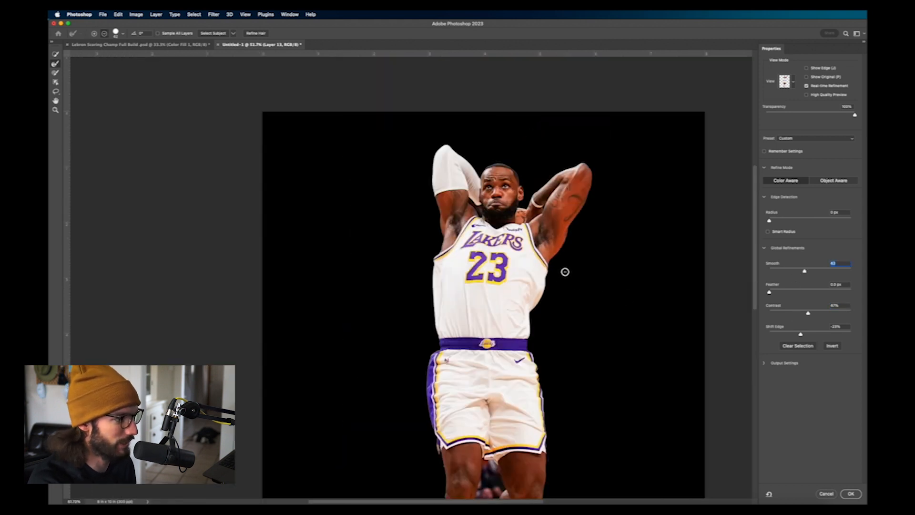
scroll(575, 366, up, 3)
scroll(509, 344, down, 3)
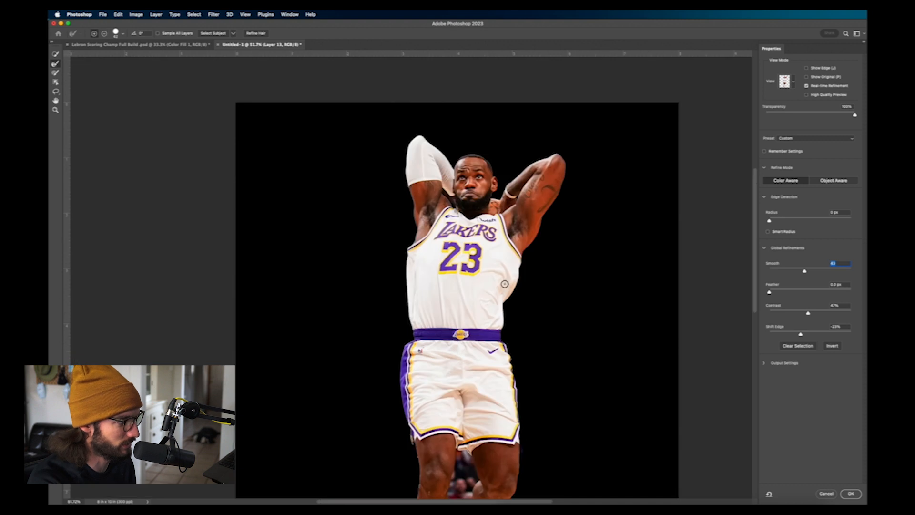
click(849, 494)
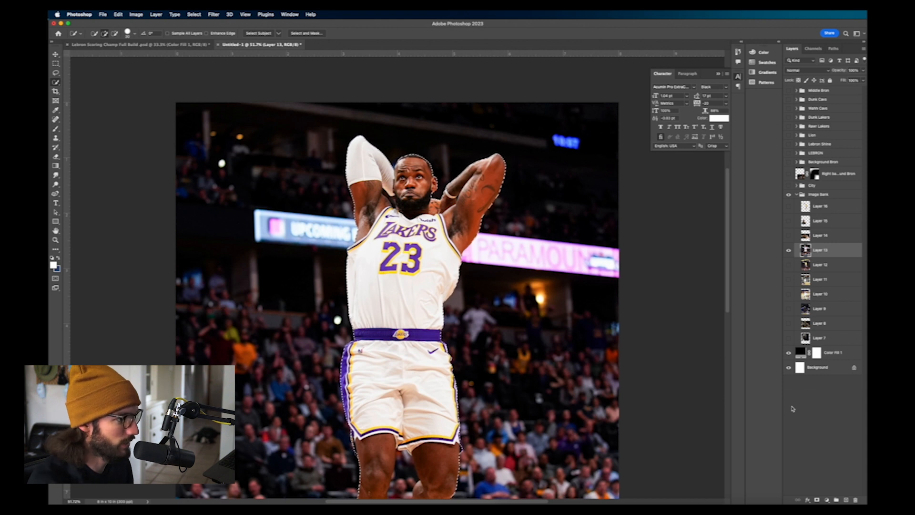
Step: Copy the selected player onto a new layer and hide the original photo layer beneath it
key(ctrl+j)
click(788, 265)
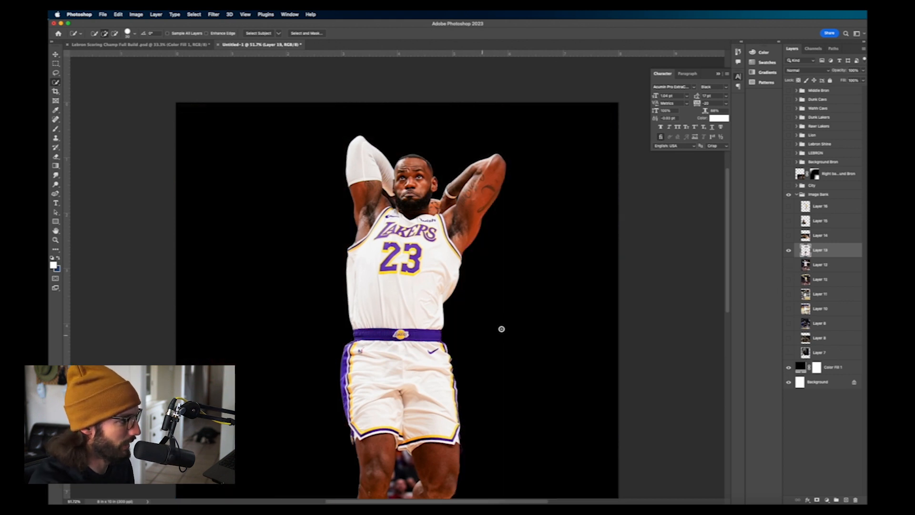
scroll(482, 323, down, 5)
scroll(392, 283, up, 5)
scroll(384, 292, down, 5)
scroll(396, 183, up, 5)
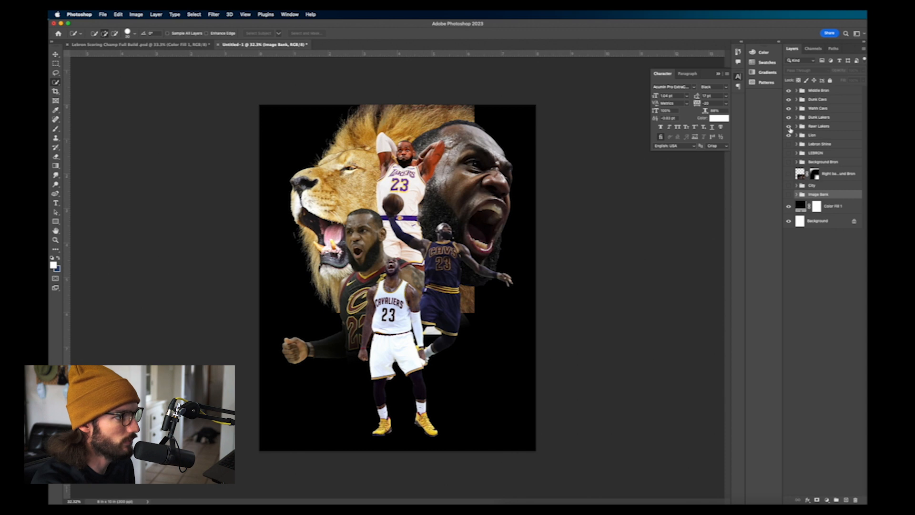
Step: Hide the five player image groups so that only the lion remains over the black background
drag(789, 90, 788, 129)
scroll(439, 259, down, 3)
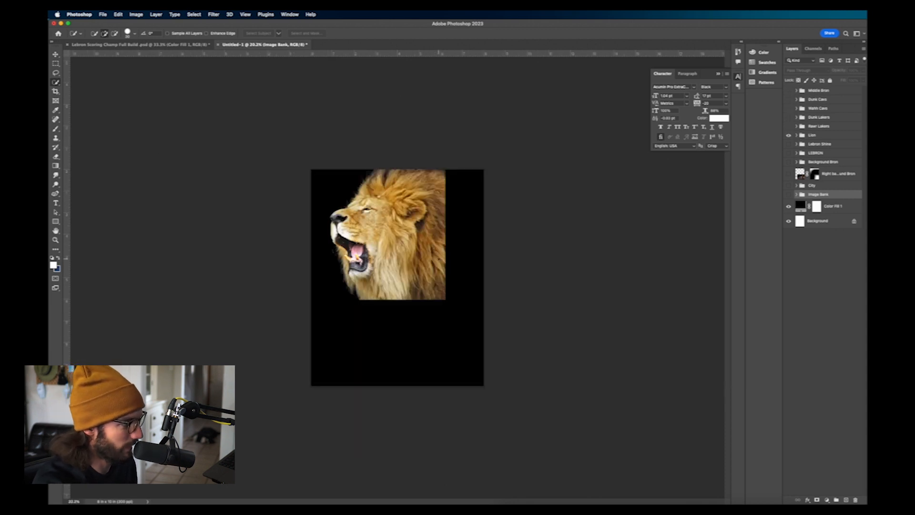
scroll(439, 259, up, 3)
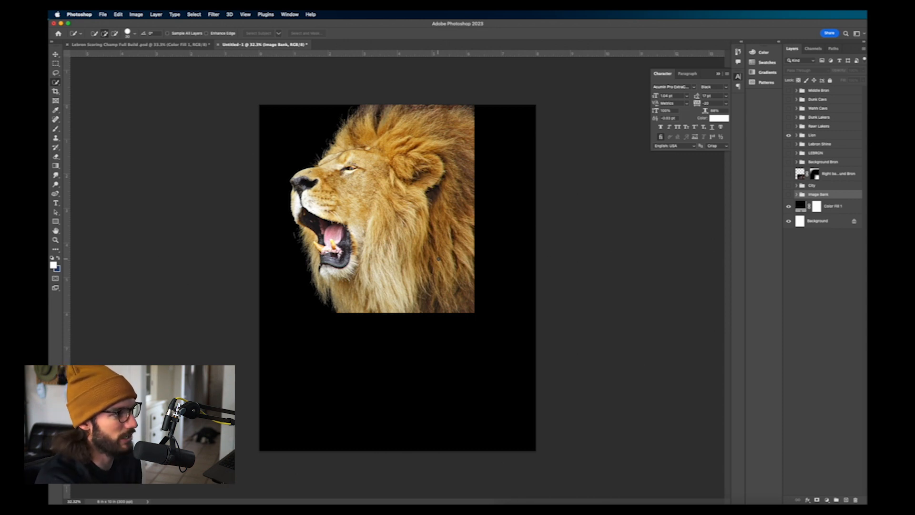
Step: Make the five player image groups visible again above the lion
click(789, 127)
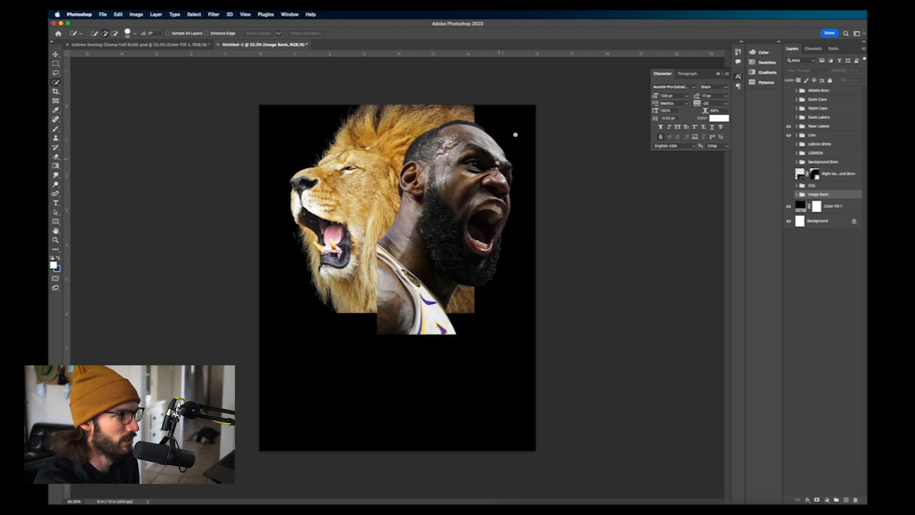
click(789, 119)
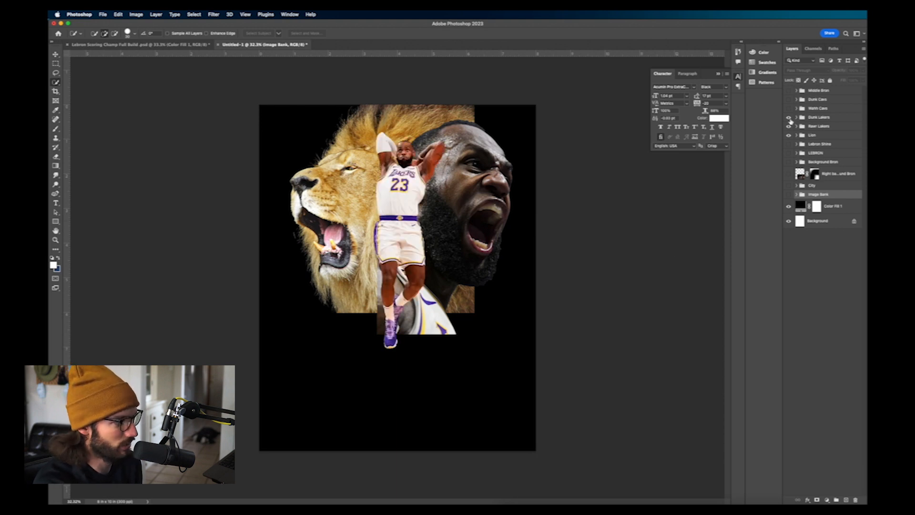
click(788, 109)
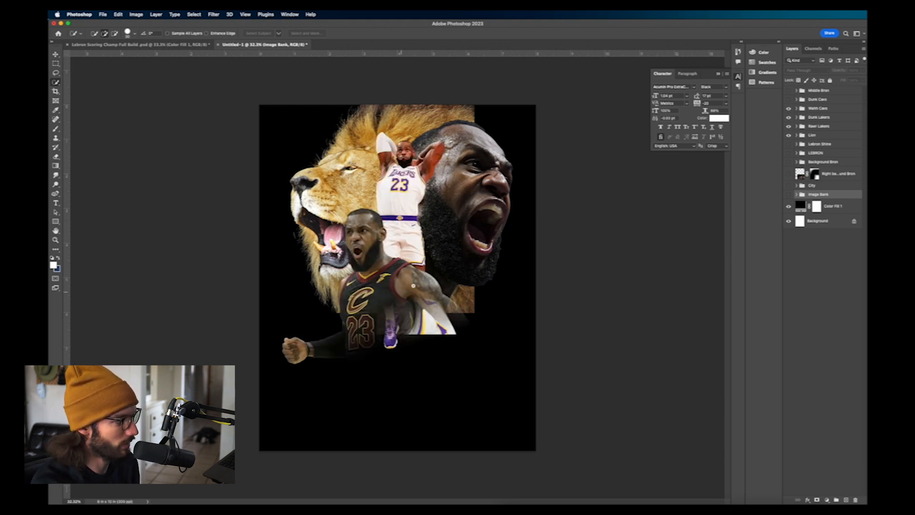
click(790, 100)
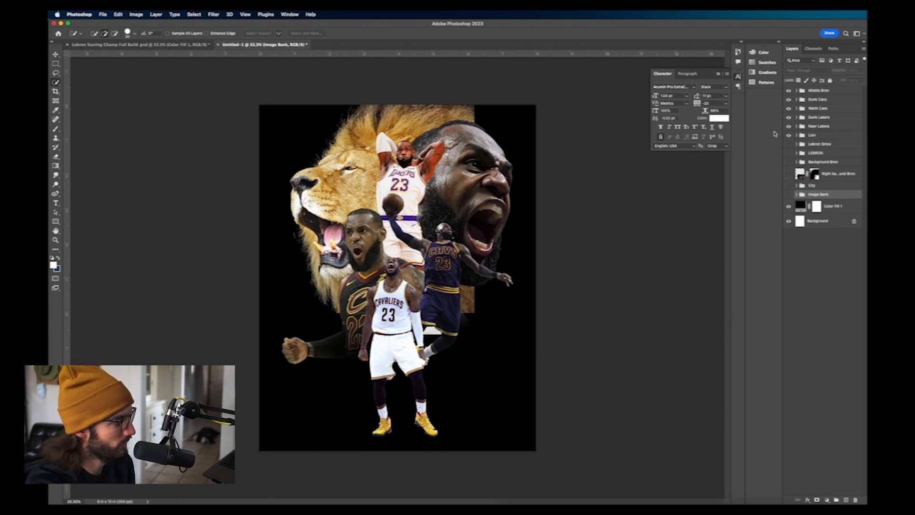
Step: Isolate the Middle Bron group by hiding the lion and the other player groups
click(833, 91)
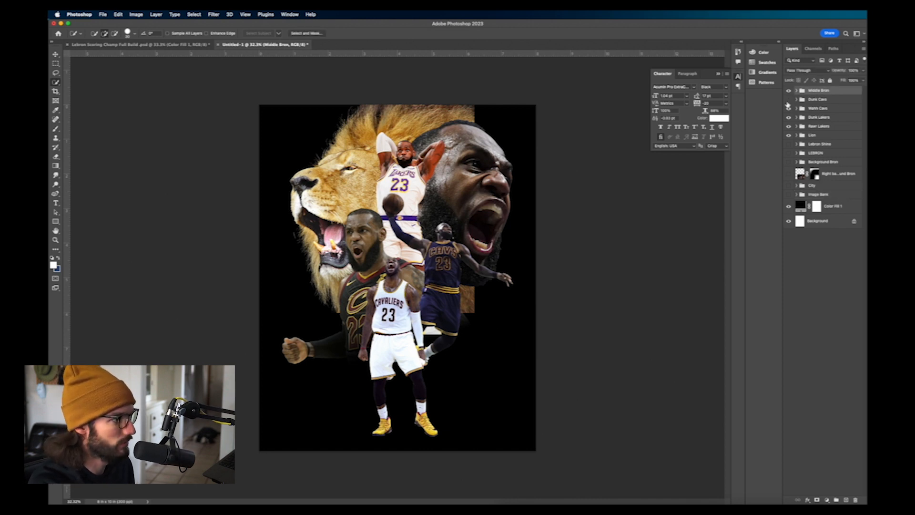
alt+click(788, 90)
scroll(331, 356, up, 3)
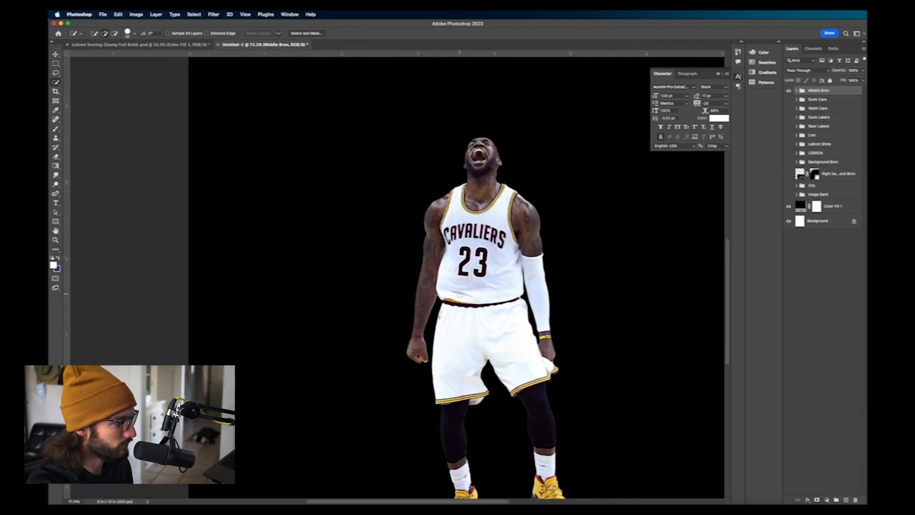
scroll(479, 286, down, 2)
scroll(481, 283, down, 8)
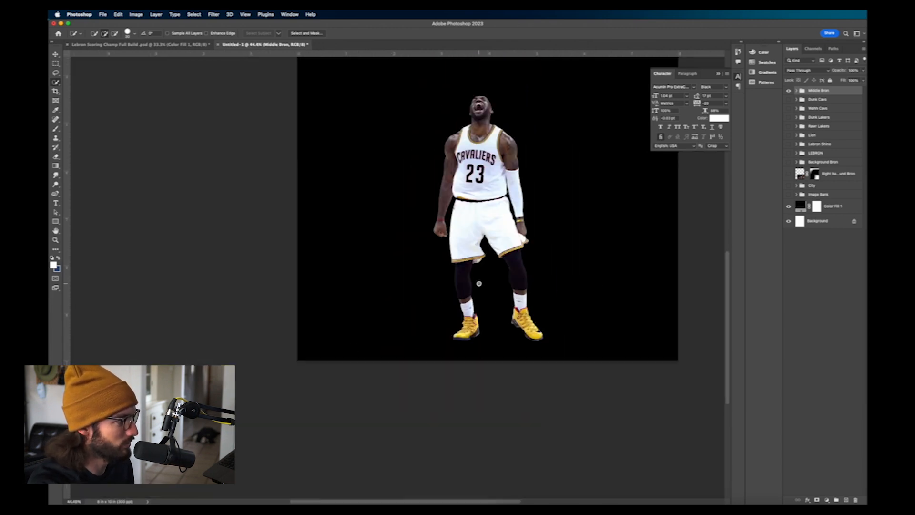
scroll(501, 210, up, 1)
scroll(499, 210, left, 2)
scroll(499, 210, right, 3)
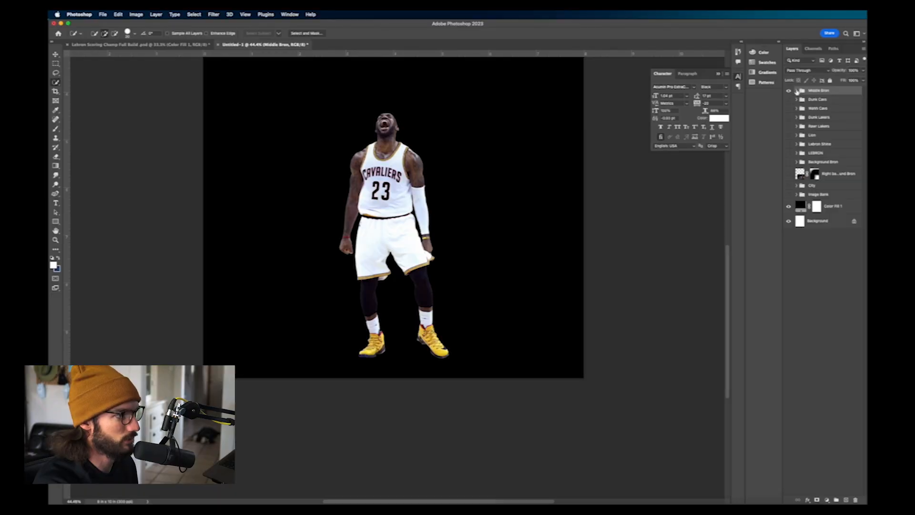
Step: Add a Curves adjustment above the player layer inside the Middle Bron group and clip it to that layer
click(796, 90)
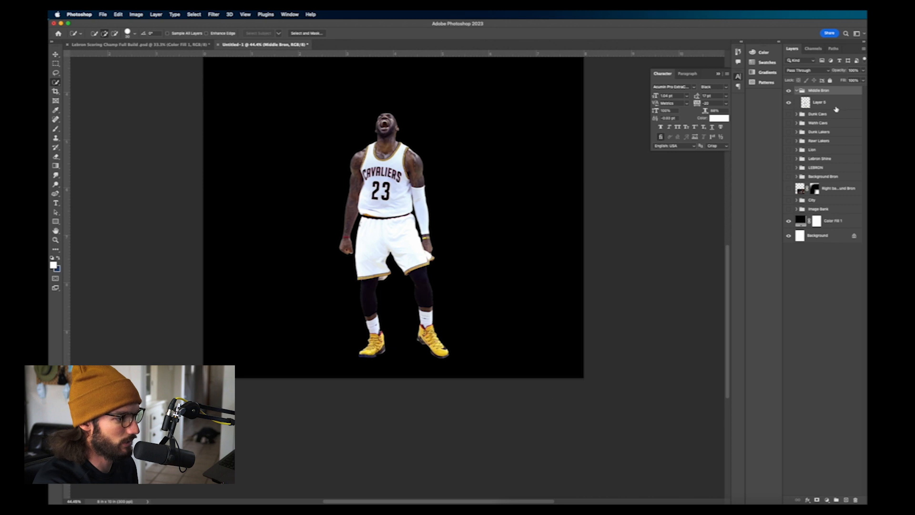
click(835, 107)
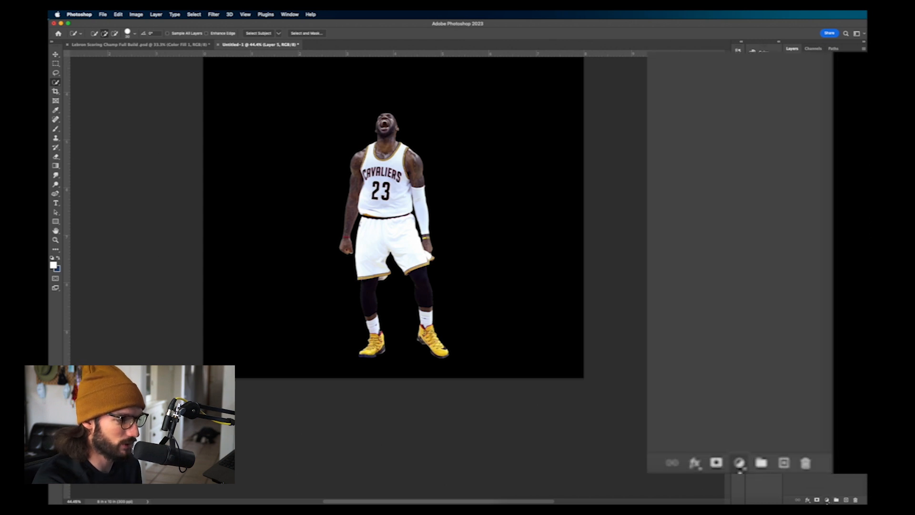
click(828, 499)
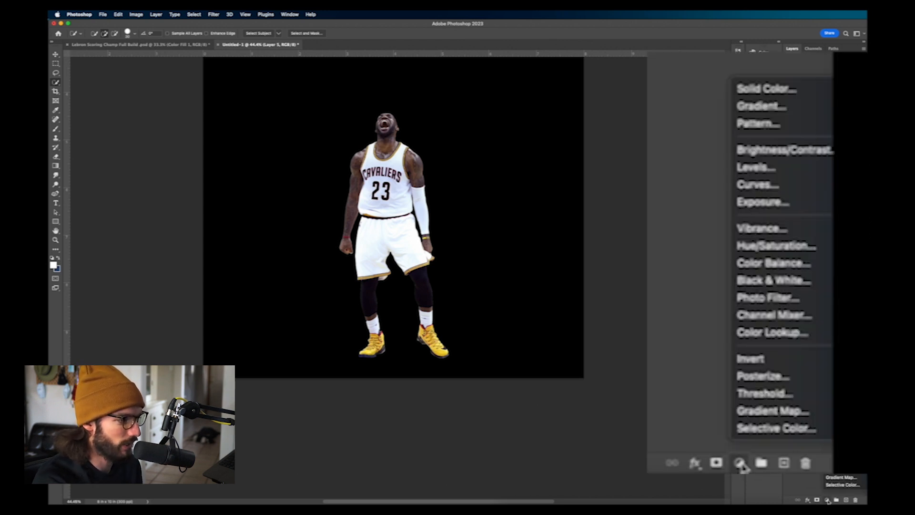
click(745, 187)
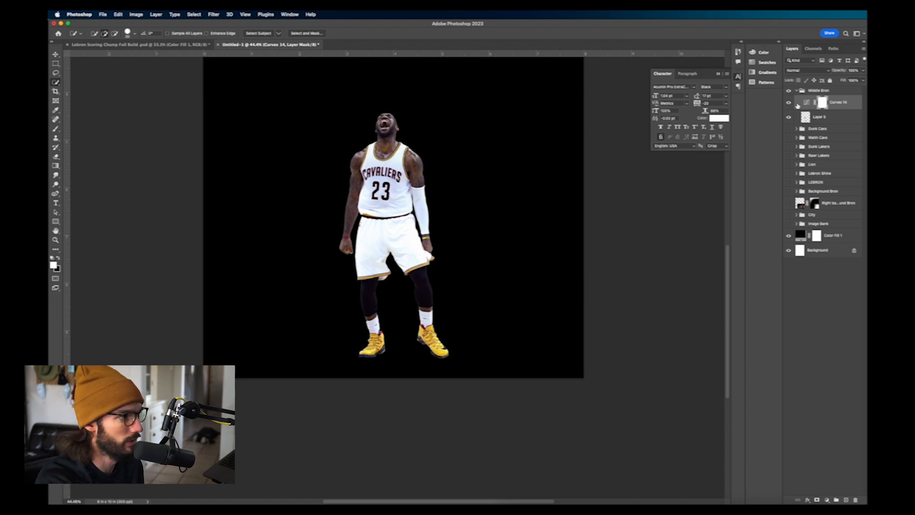
right_click(797, 103)
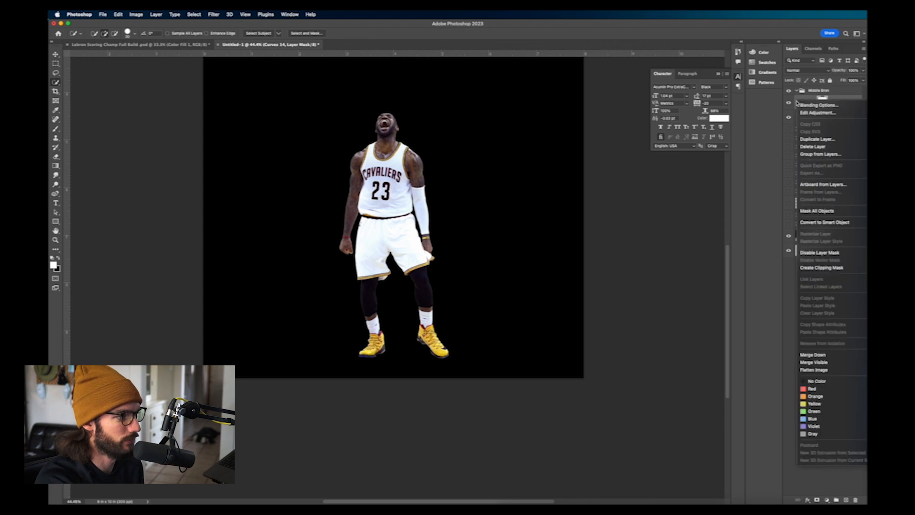
click(820, 268)
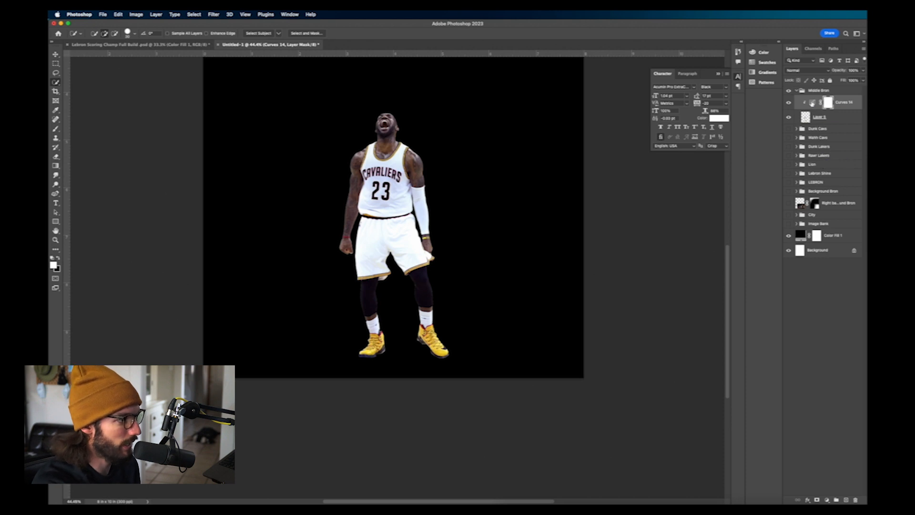
Step: Shape the player's Curves adjustment into a gentle S-curve that darkens the shadows and brightens the highlights
click(812, 103)
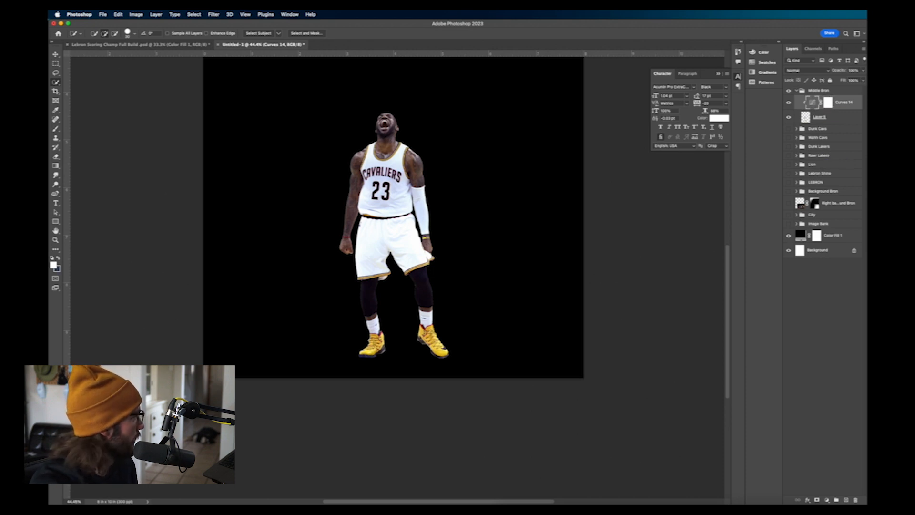
drag(693, 187, 711, 166)
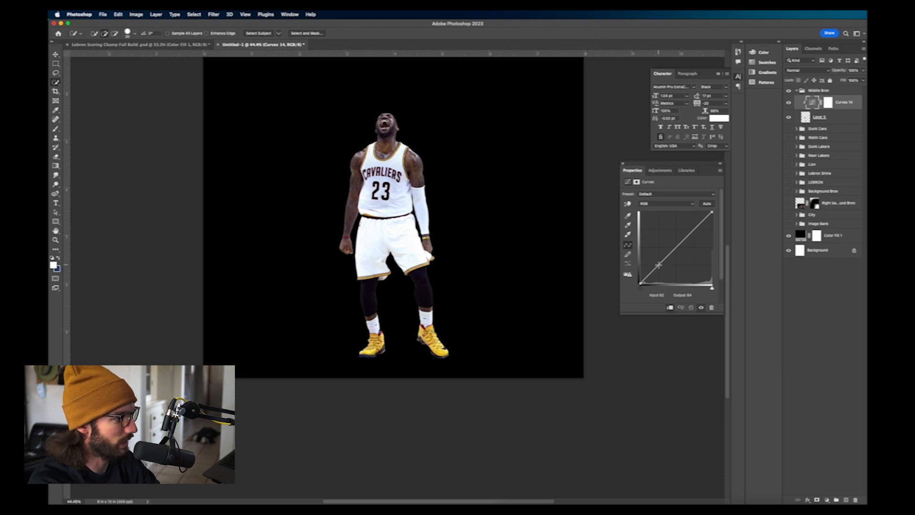
click(659, 264)
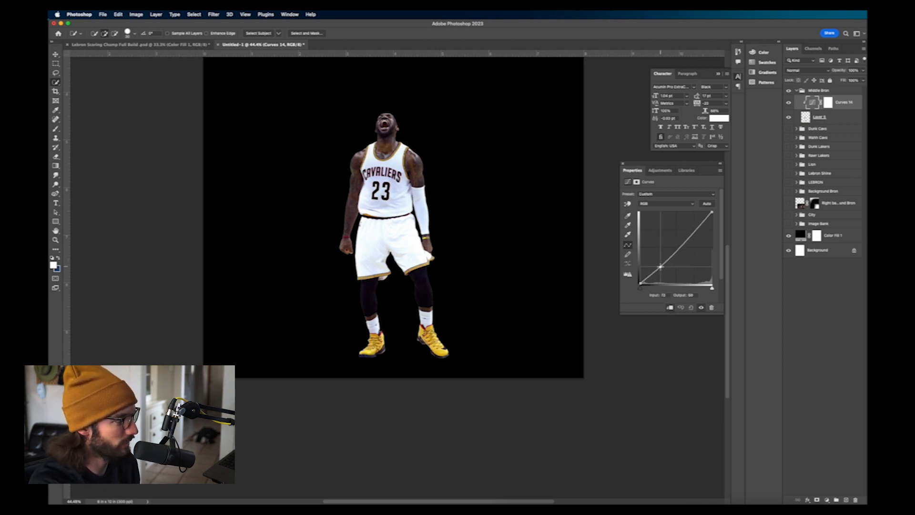
drag(659, 264, 659, 266)
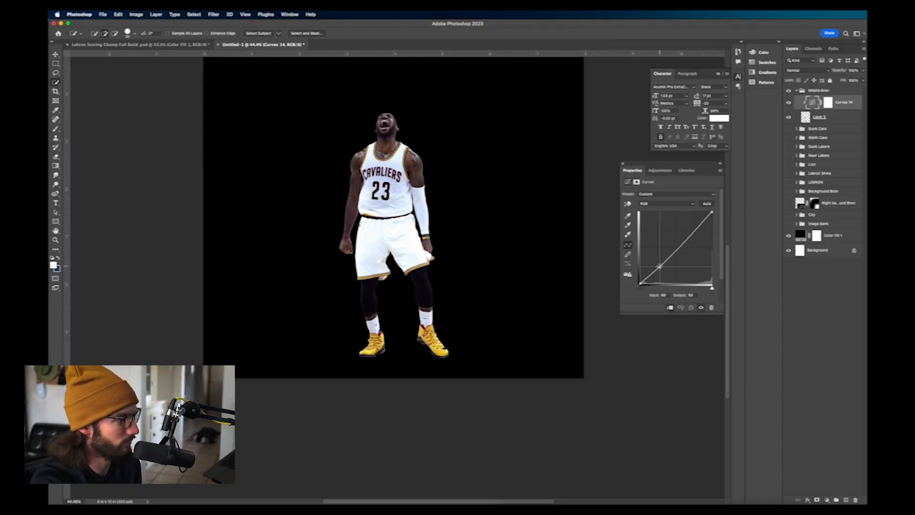
drag(697, 228, 692, 224)
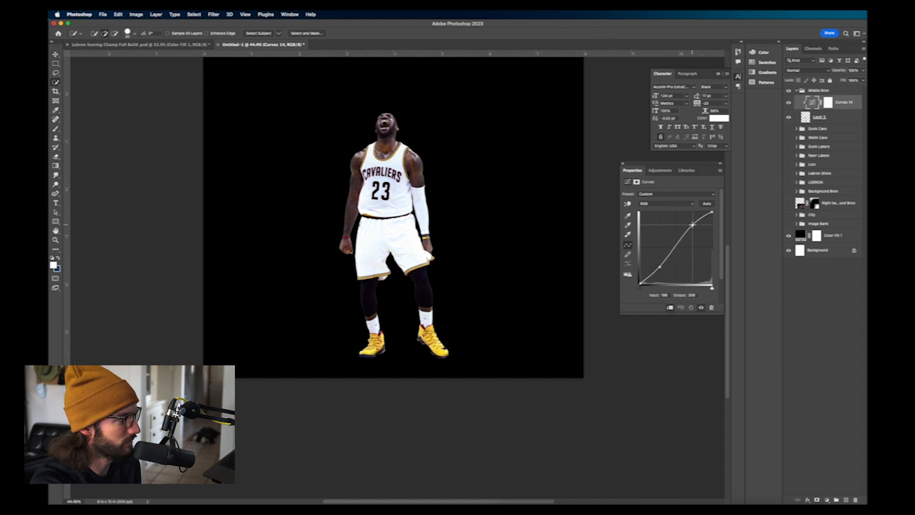
scroll(400, 253, down, 2)
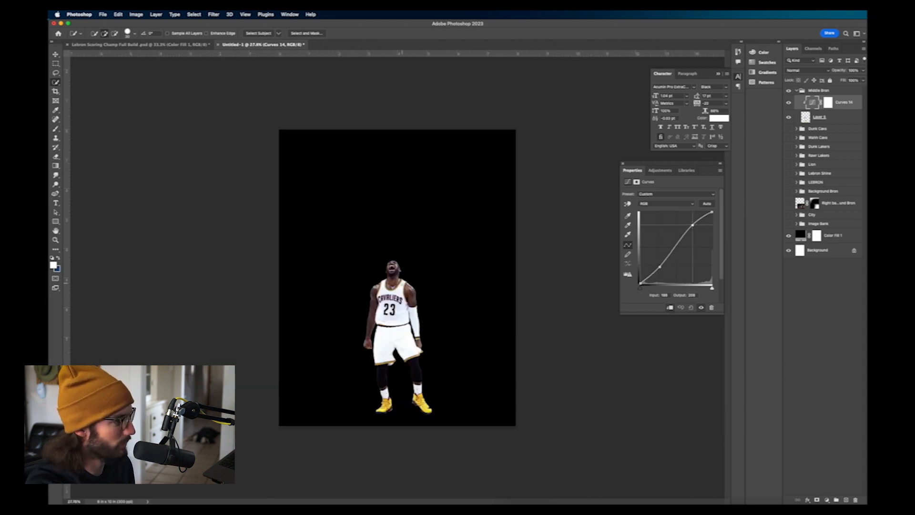
scroll(400, 294, up, 4)
scroll(395, 297, down, 2)
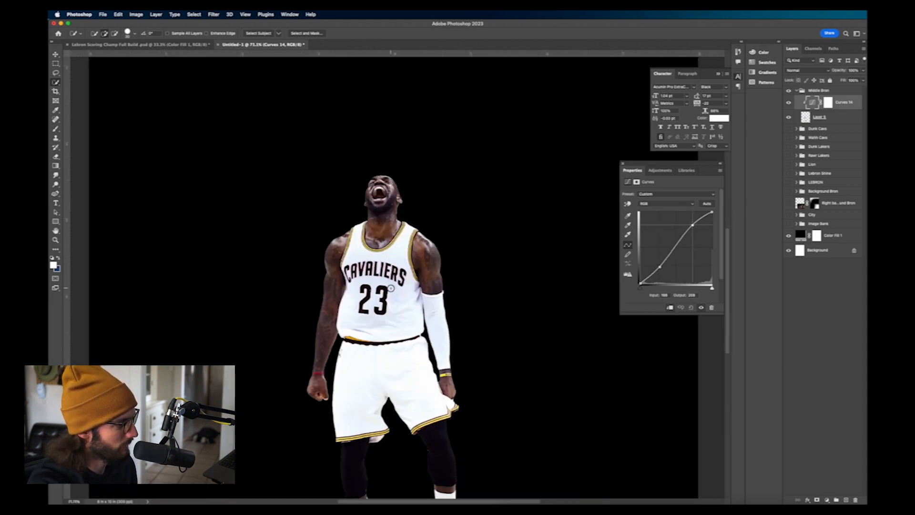
scroll(405, 301, down, 3)
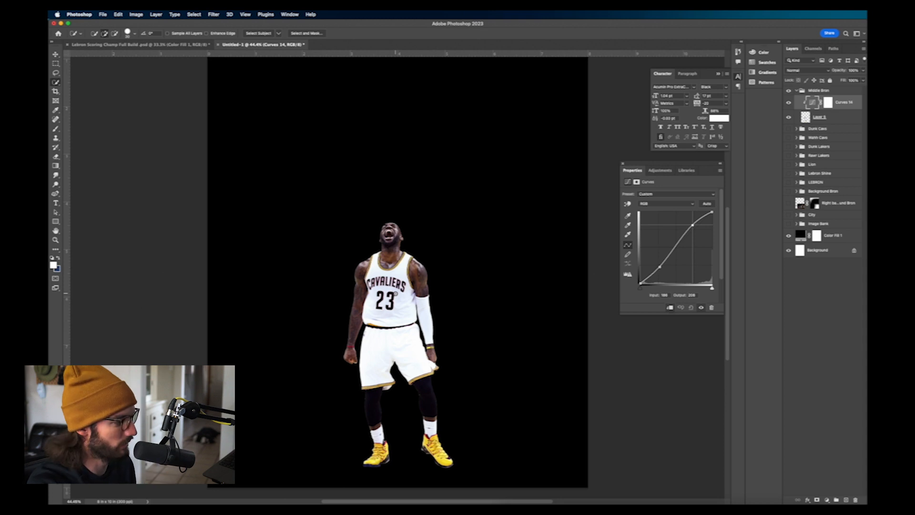
scroll(246, 422, down, 1)
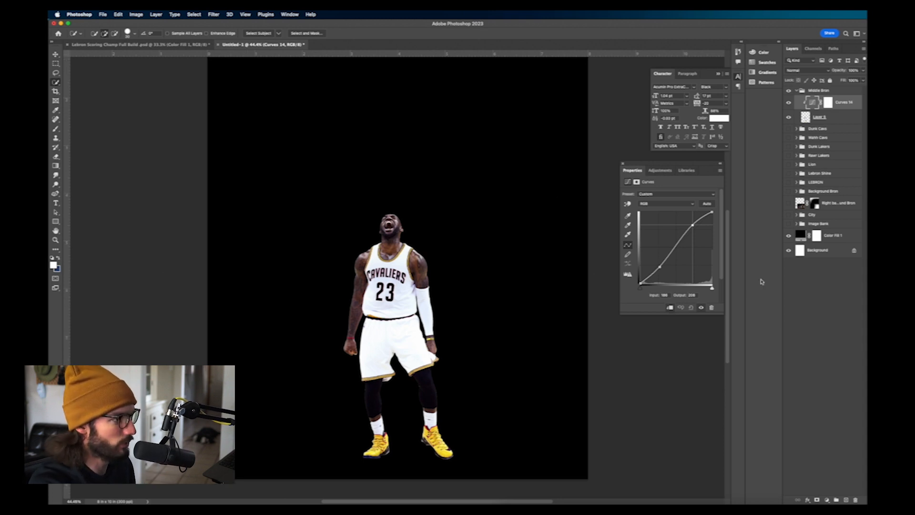
Step: Add a clipped Hue/Saturation adjustment with Lightness at -63 to the player, masked with a vertical gradient so that only the lower body darkens
click(836, 117)
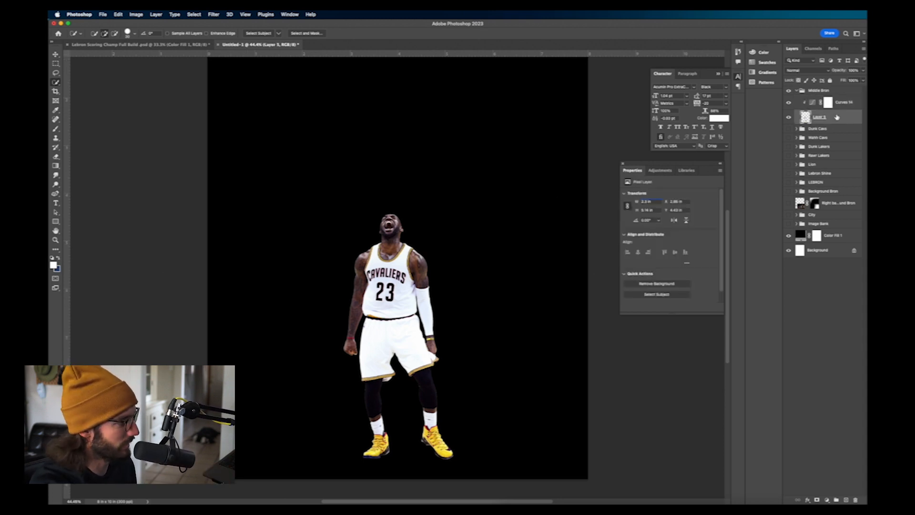
click(826, 500)
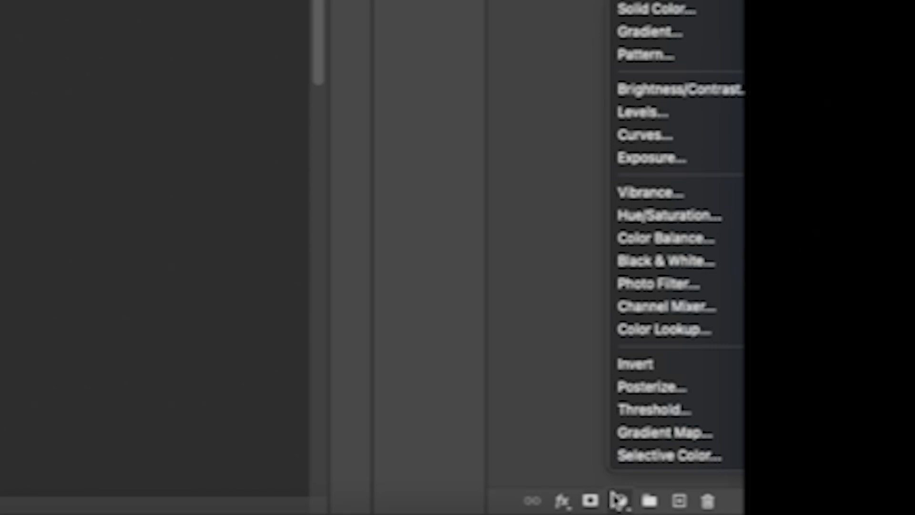
click(633, 213)
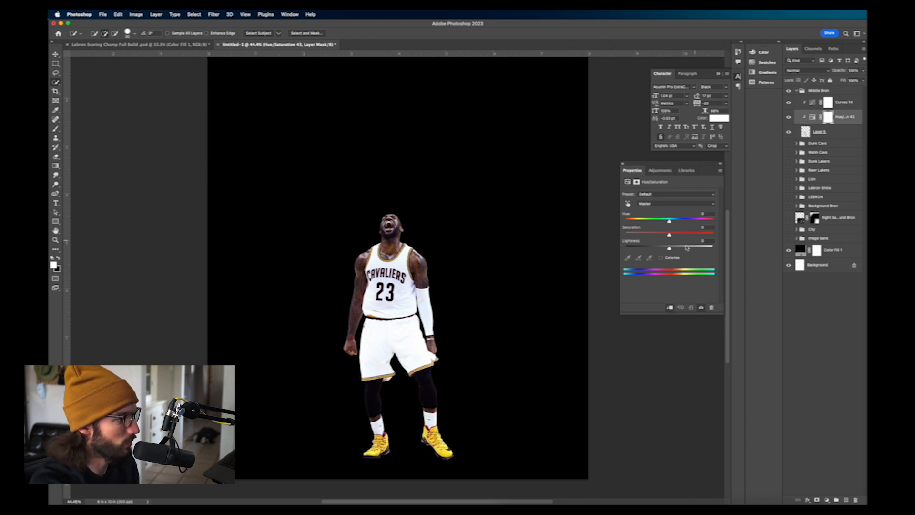
drag(663, 248, 643, 250)
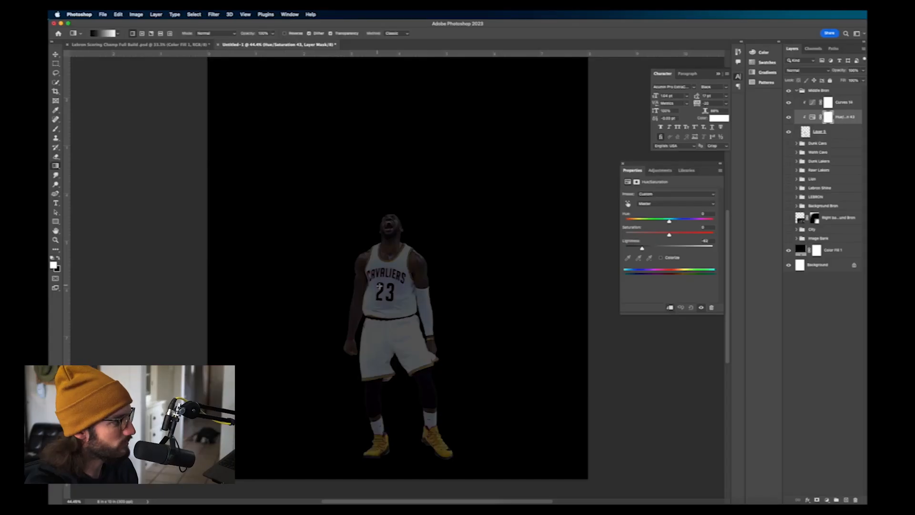
drag(391, 249, 396, 439)
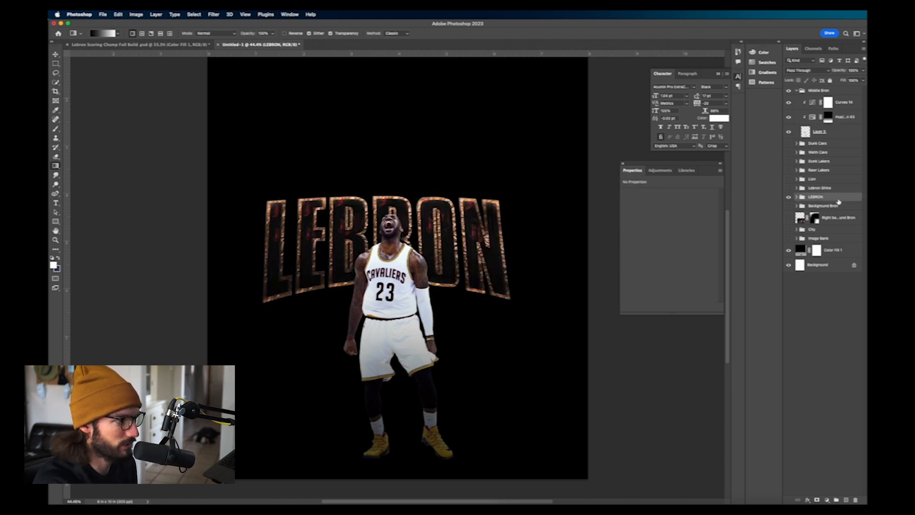
Step: Move the LEBRON title group above Middle Bron, then show the Lebron Shine group and place it on top
drag(838, 202, 830, 88)
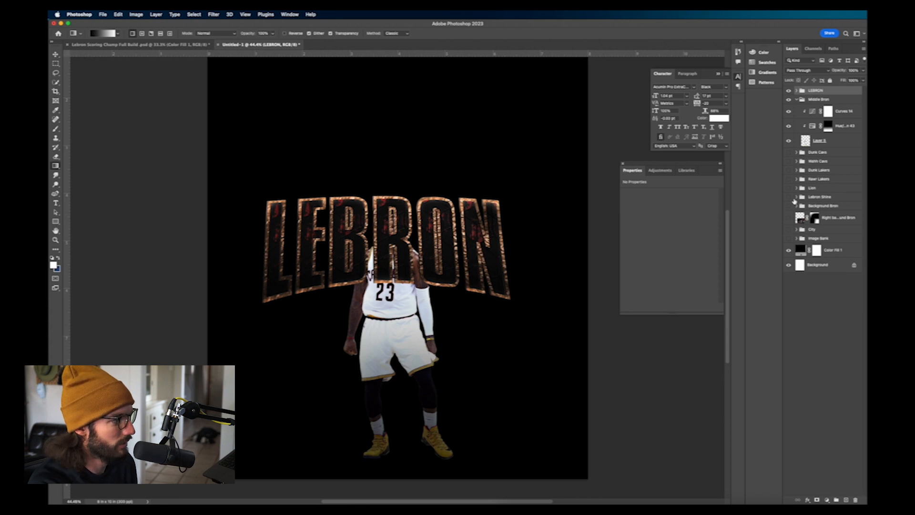
click(788, 197)
double_click(830, 90)
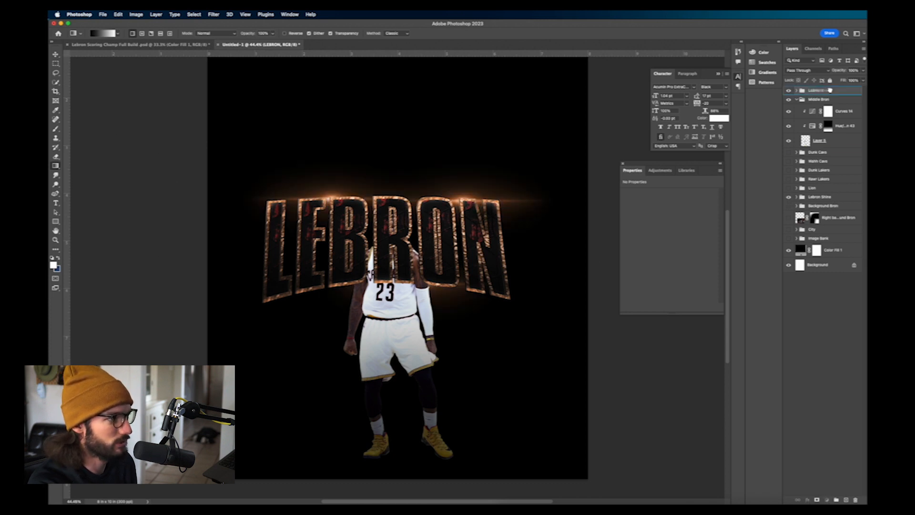
drag(830, 88, 830, 86)
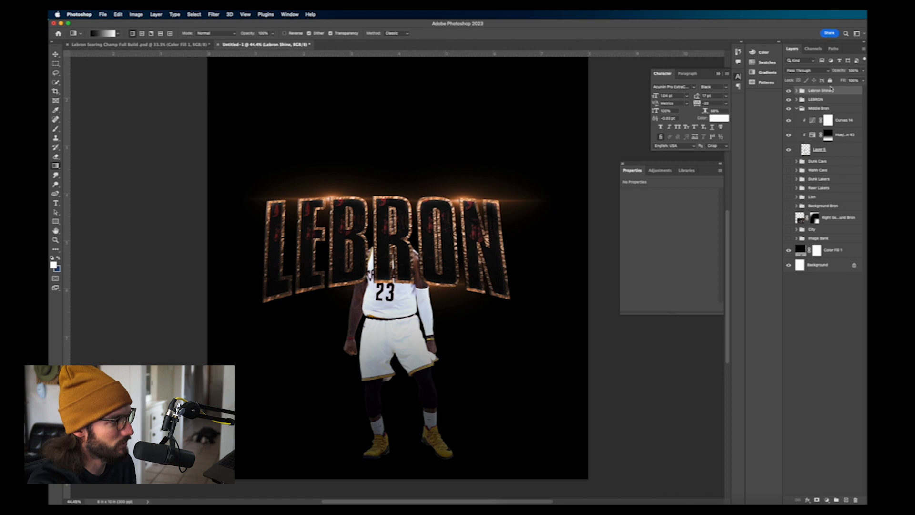
Step: Scale the LEBRON and Lebron Shine groups together to about 67% and position the title across the player's upper legs
shift+click(834, 100)
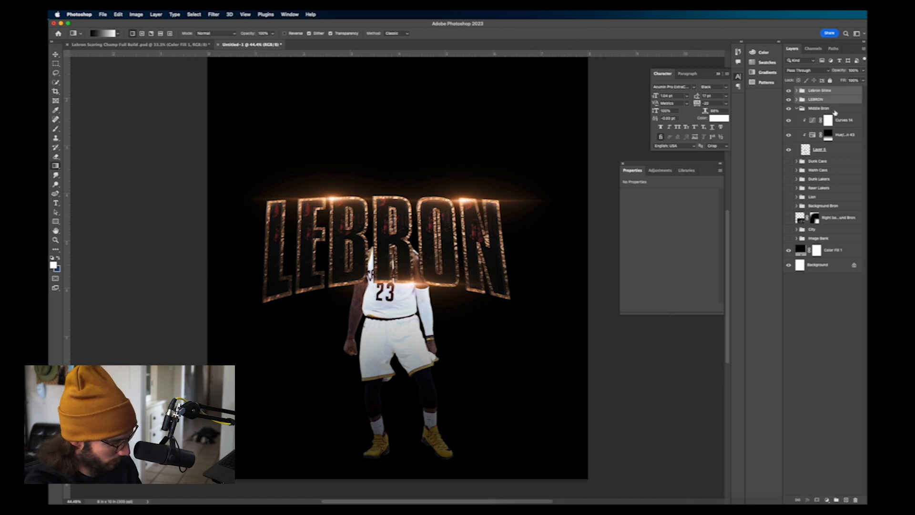
key(super+t)
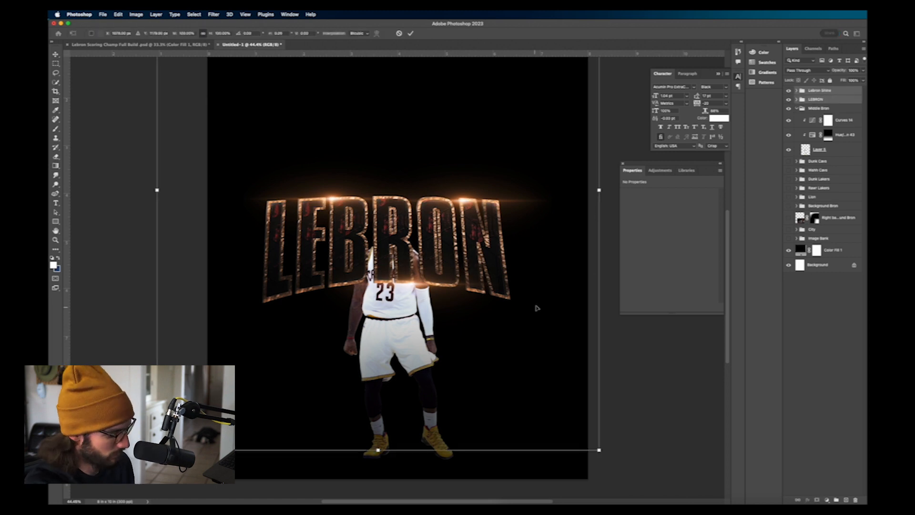
key(super+0)
drag(398, 362, 391, 272)
drag(399, 231, 408, 336)
drag(398, 259, 398, 248)
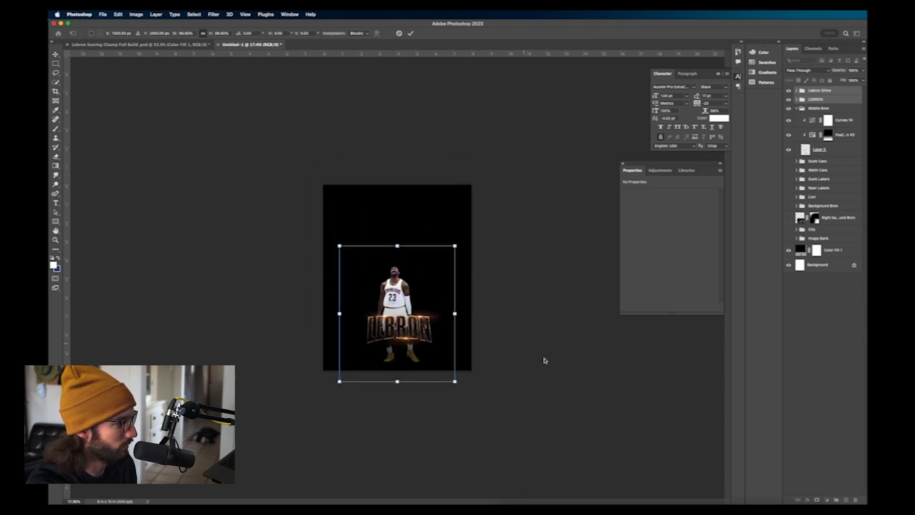
key(Return)
key(g)
click(602, 410)
click(662, 187)
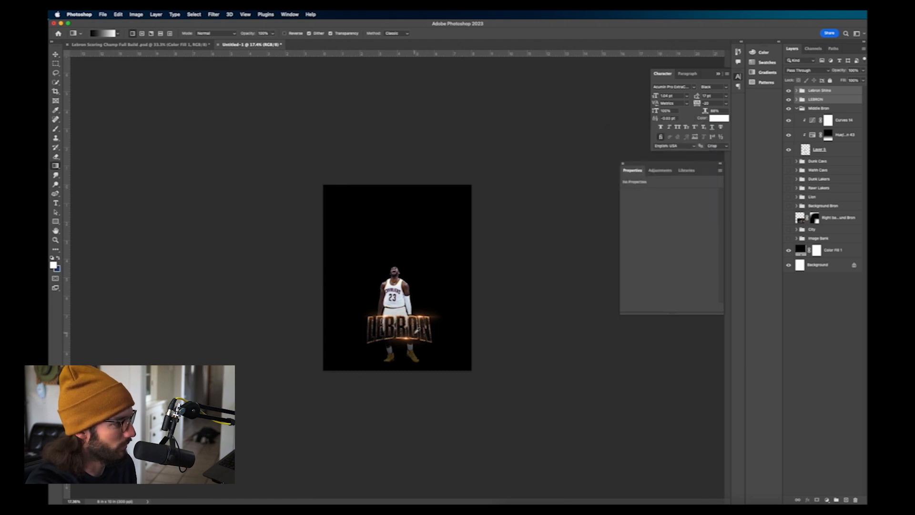
Step: Collapse the Middle Bron group and show the group with the large shouting player in the dark Cavaliers jersey
scroll(447, 350, up, 5)
scroll(446, 350, down, 3)
scroll(447, 349, up, 2)
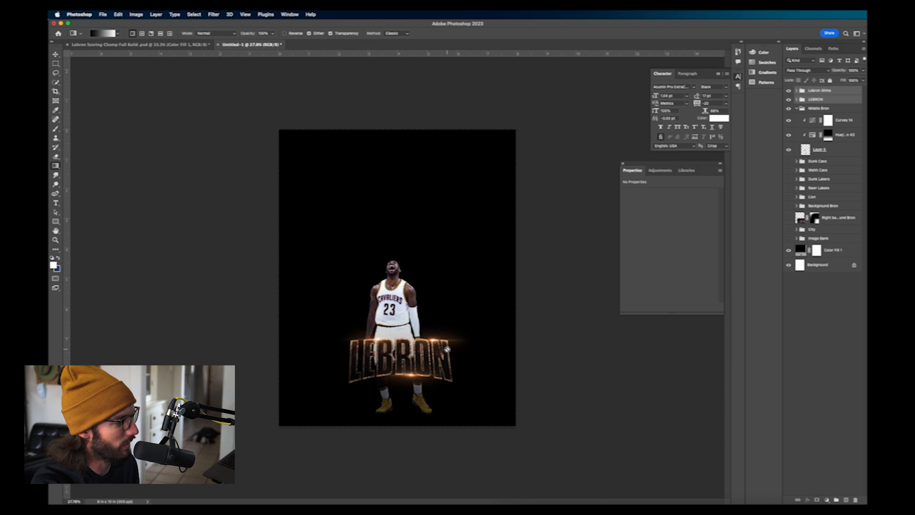
scroll(447, 349, down, 2)
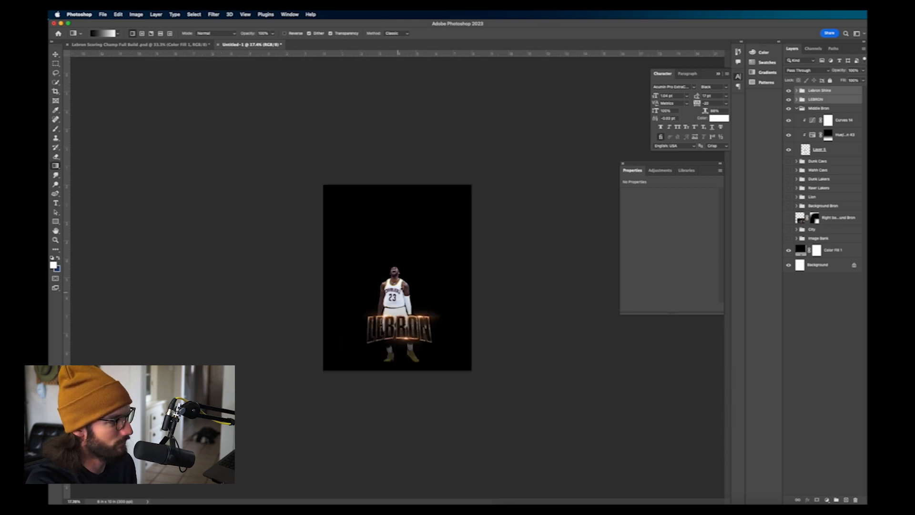
scroll(447, 349, up, 4)
click(796, 109)
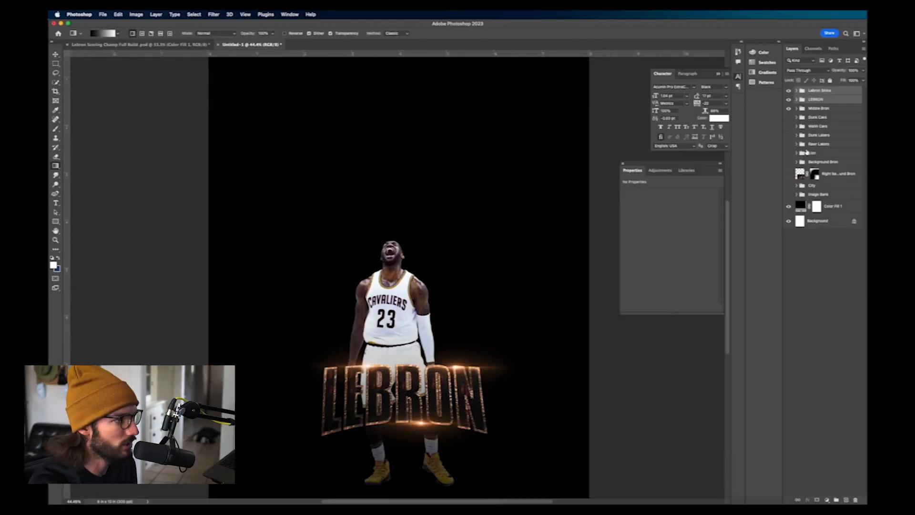
click(788, 127)
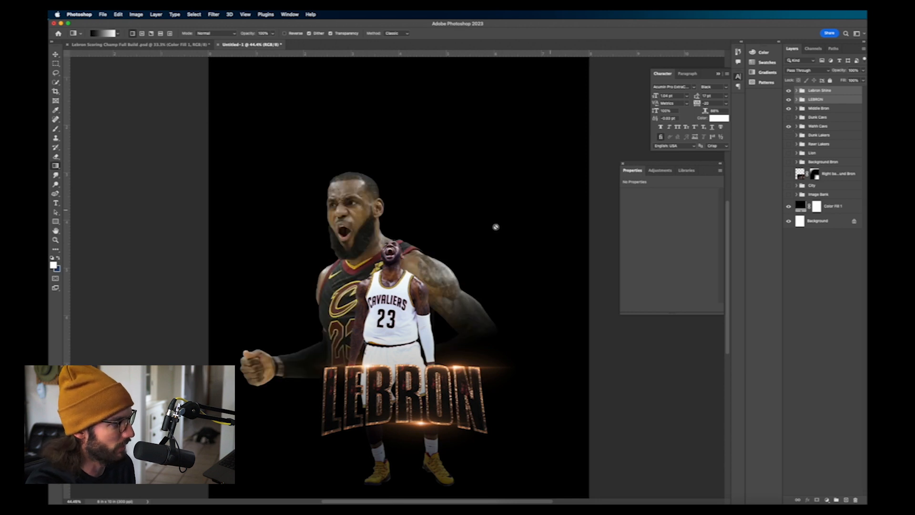
drag(345, 252, 397, 233)
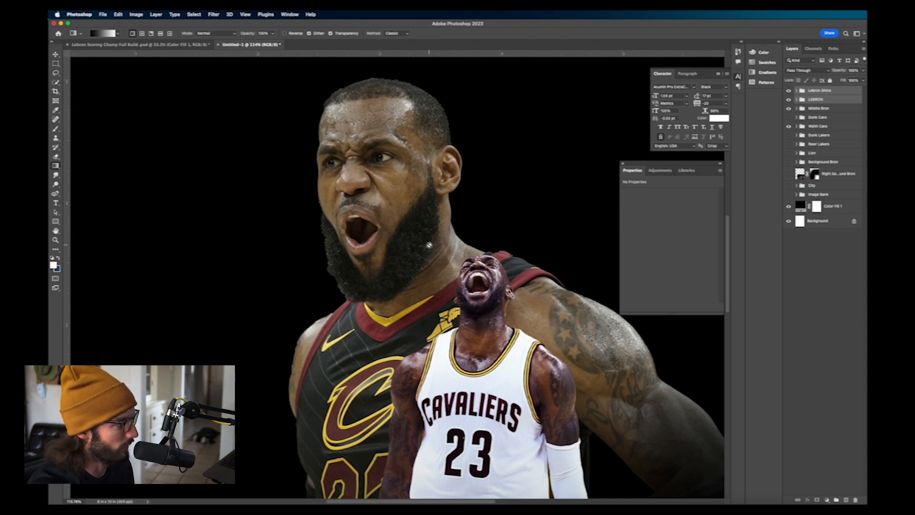
scroll(429, 245, down, 3)
scroll(439, 244, down, 2)
scroll(470, 299, up, 2)
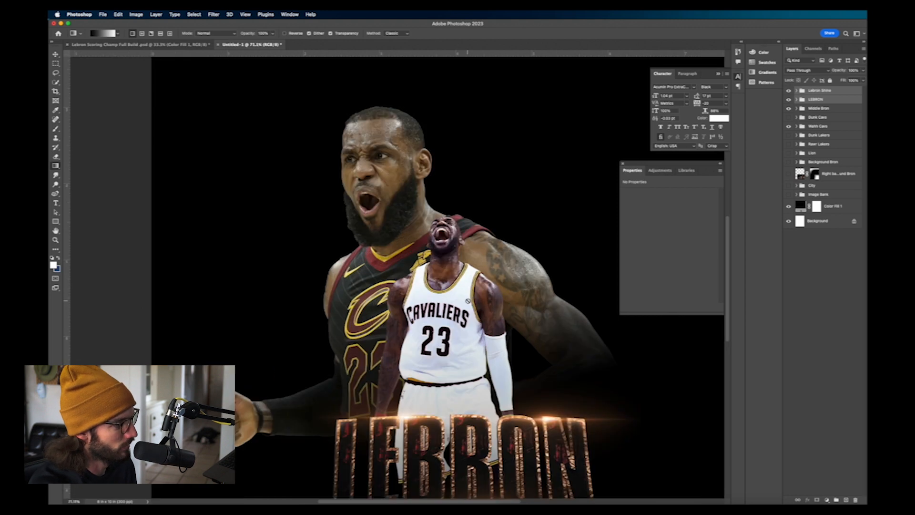
Step: Add a Curves adjustment clipped to the large shouting player's layer inside its group
click(832, 127)
click(796, 126)
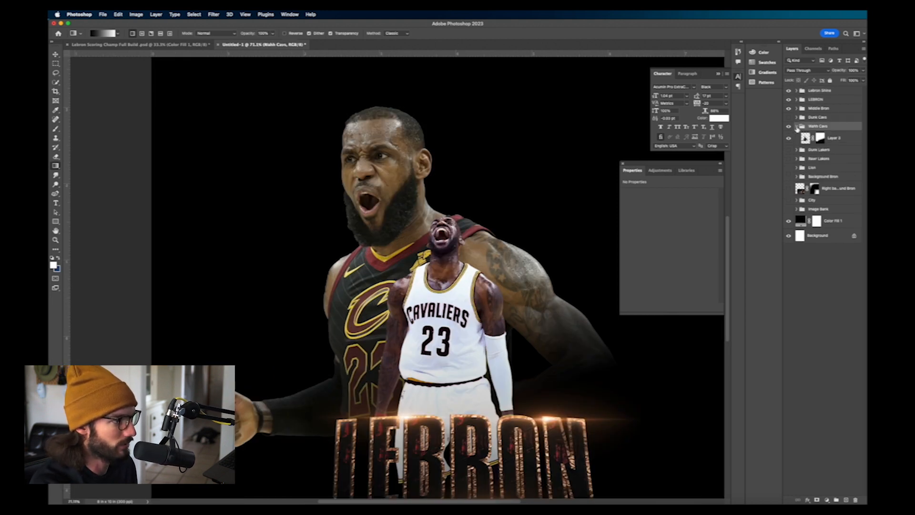
click(847, 139)
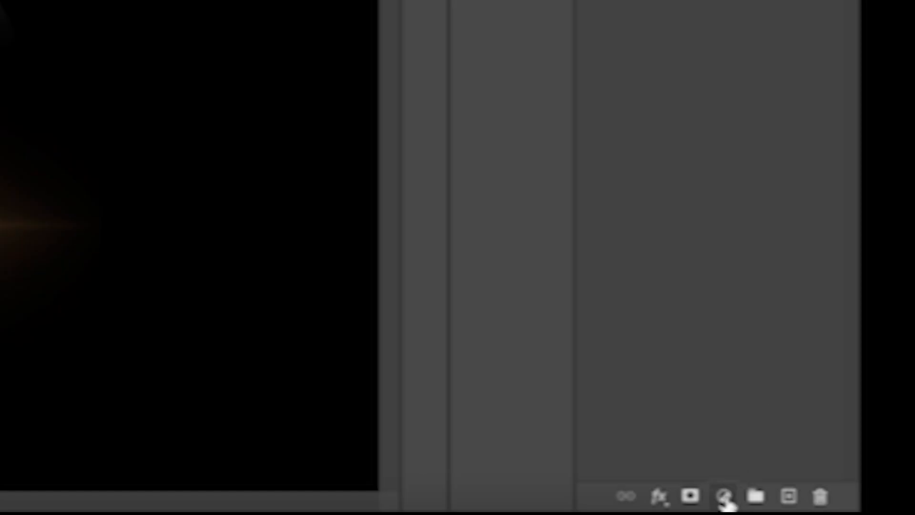
click(827, 500)
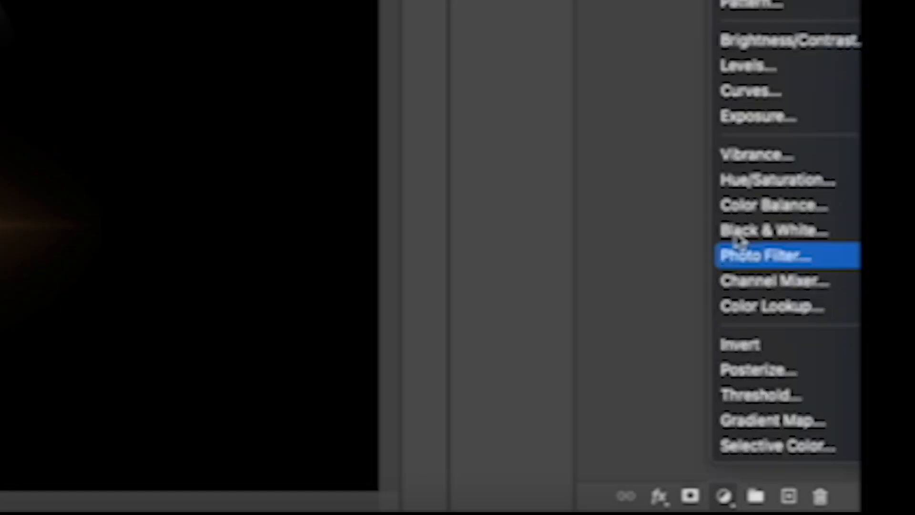
click(751, 93)
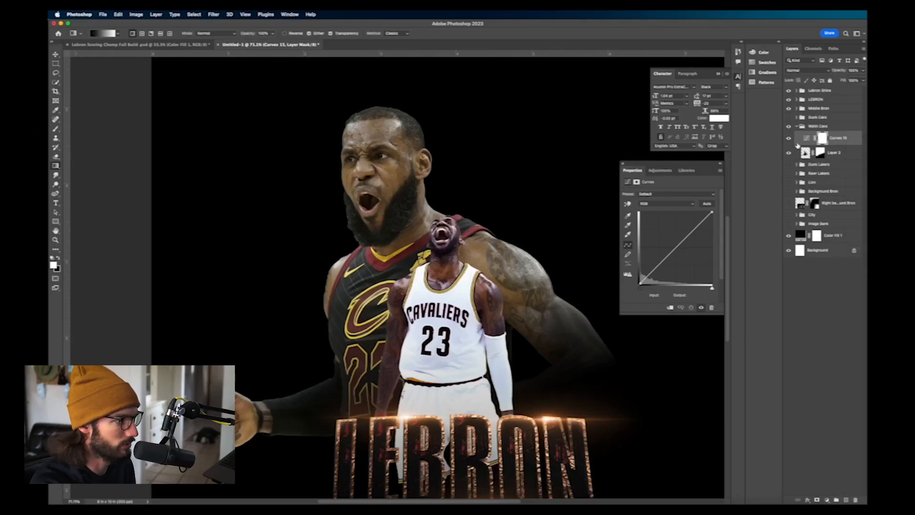
right_click(799, 143)
click(810, 305)
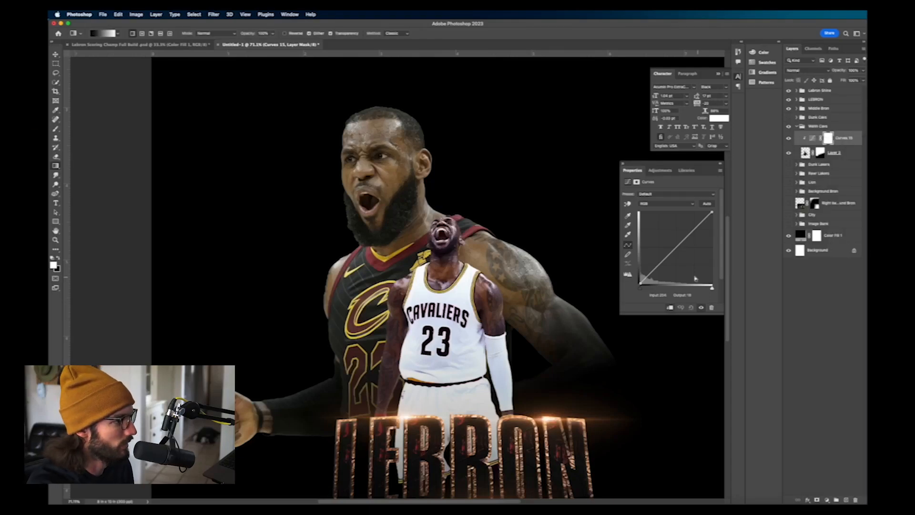
Step: Shape the large player's Curves into a gentle S-curve that darkens the shadows and brightens the highlights, and check the player's face
drag(659, 266, 660, 268)
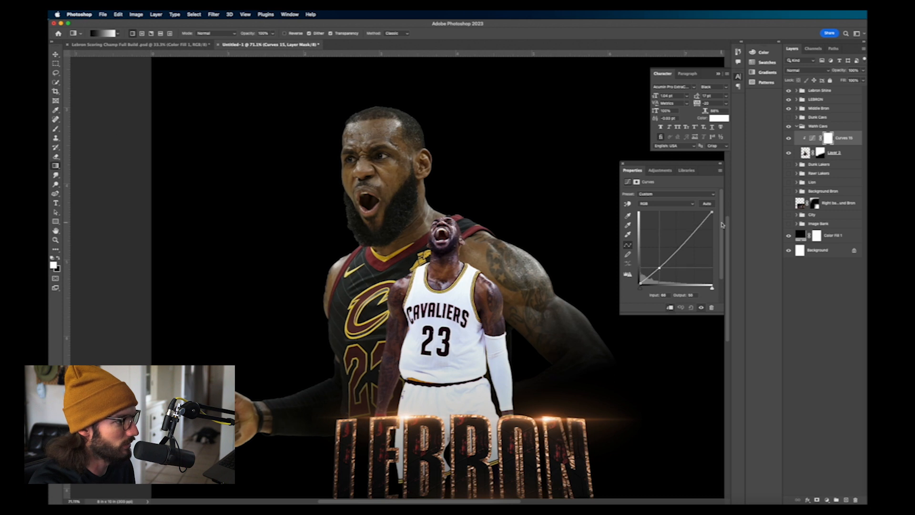
drag(696, 230, 693, 227)
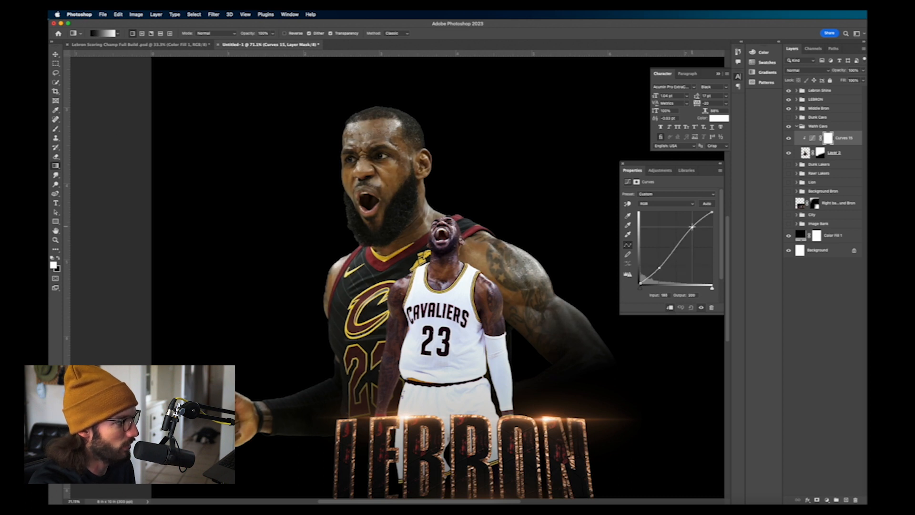
key(super+0)
scroll(364, 259, up, 5)
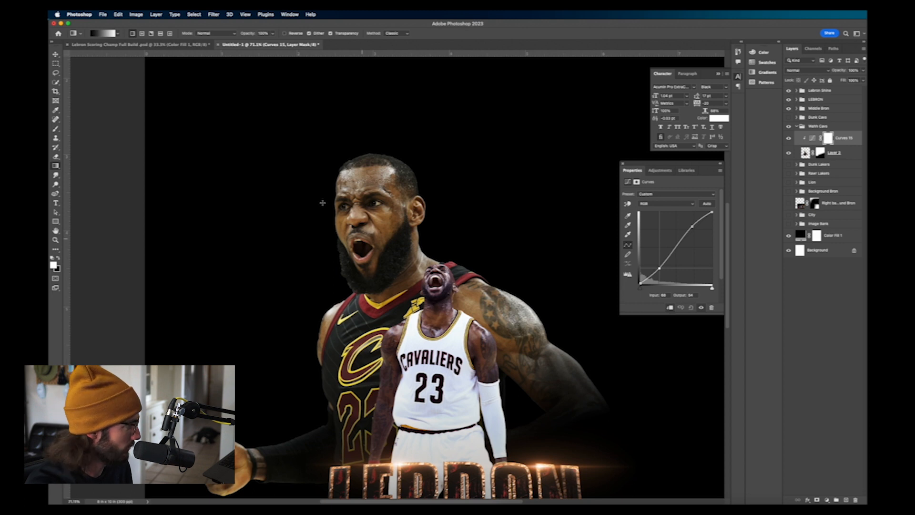
click(56, 54)
click(96, 100)
scroll(440, 258, down, 2)
scroll(411, 272, up, 4)
scroll(487, 303, down, 2)
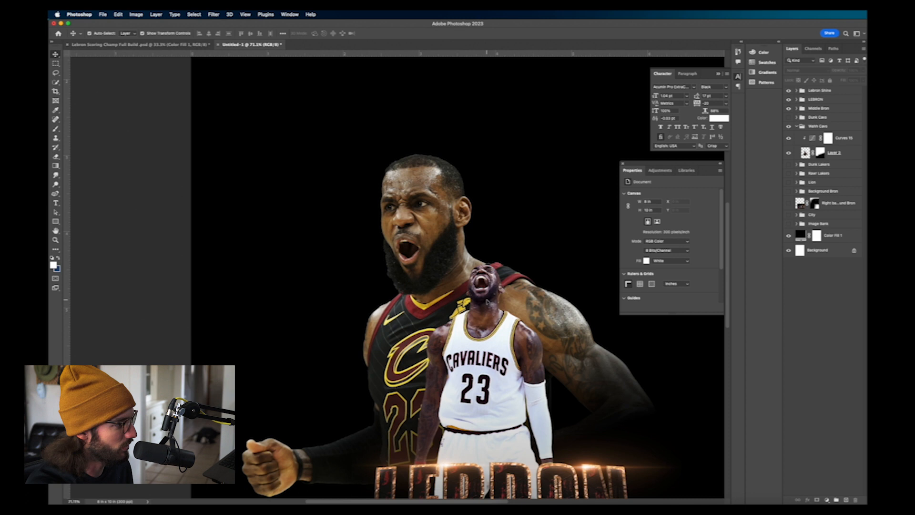
scroll(437, 233, up, 2)
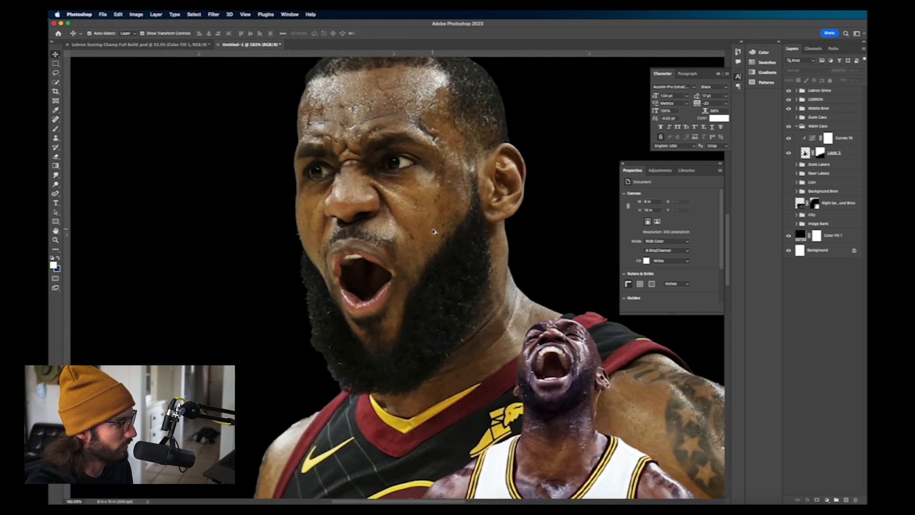
scroll(439, 232, down, 2)
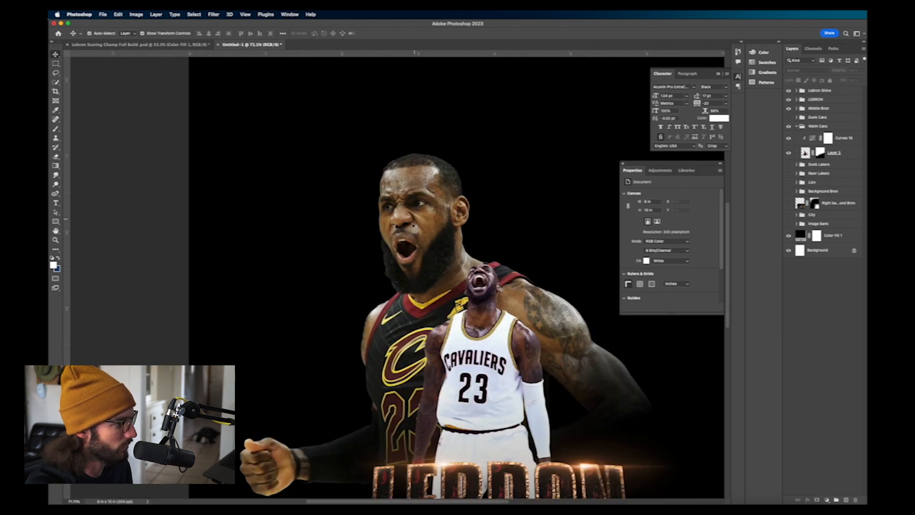
Step: Collapse the large player's group and add a clipped Hue/Saturation adjustment directly above the player layer in Middle Bron
click(798, 126)
click(797, 109)
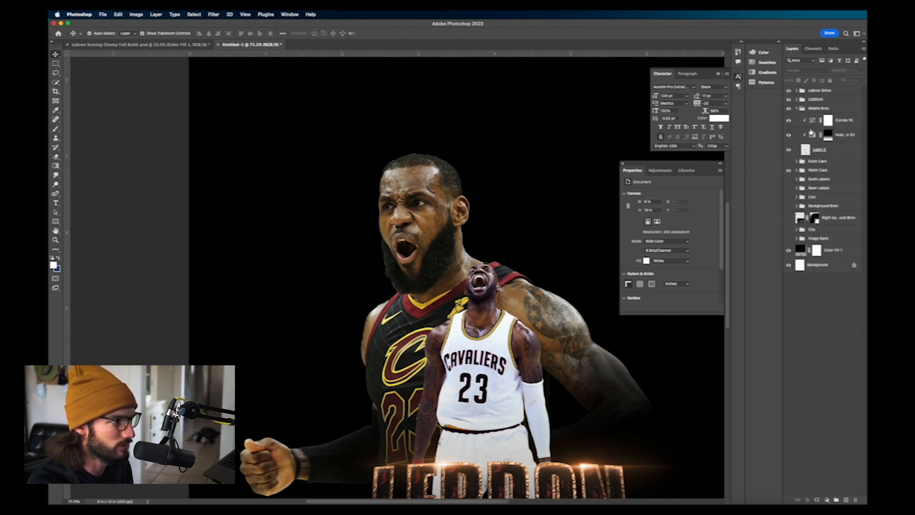
click(829, 150)
scroll(457, 277, down, 1)
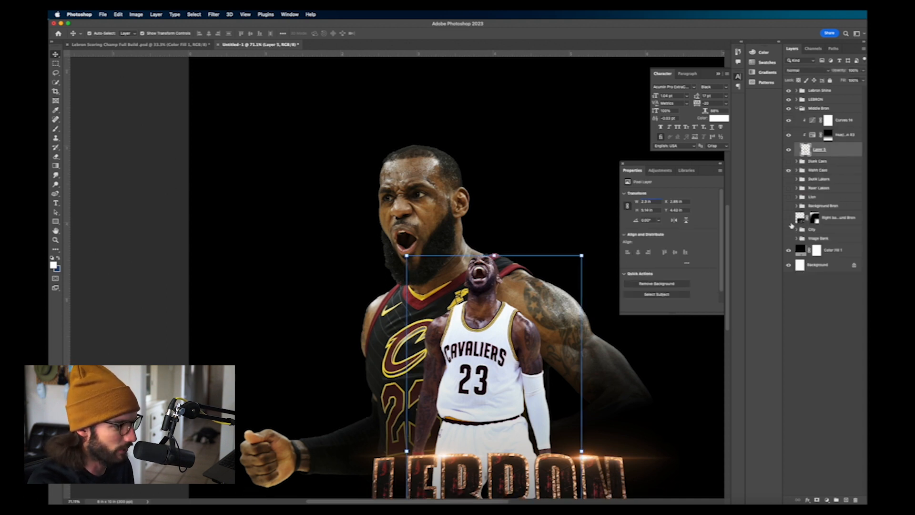
click(827, 500)
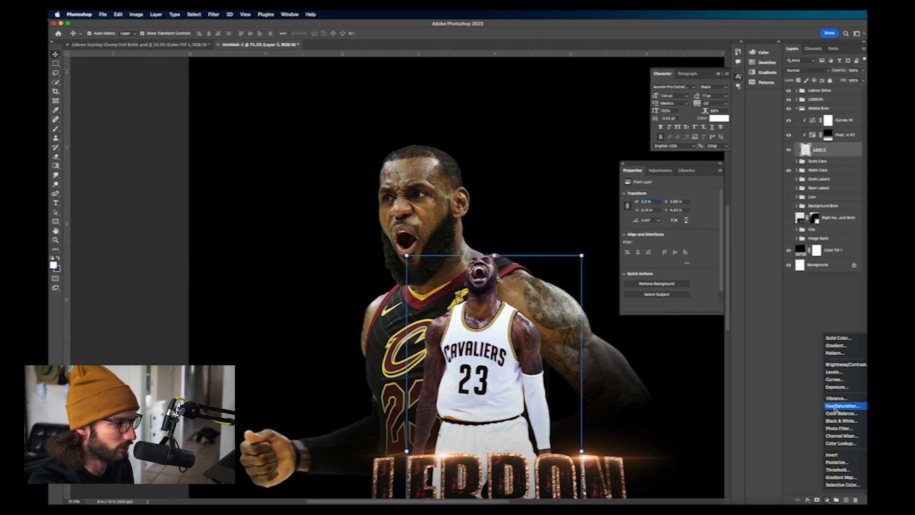
click(832, 406)
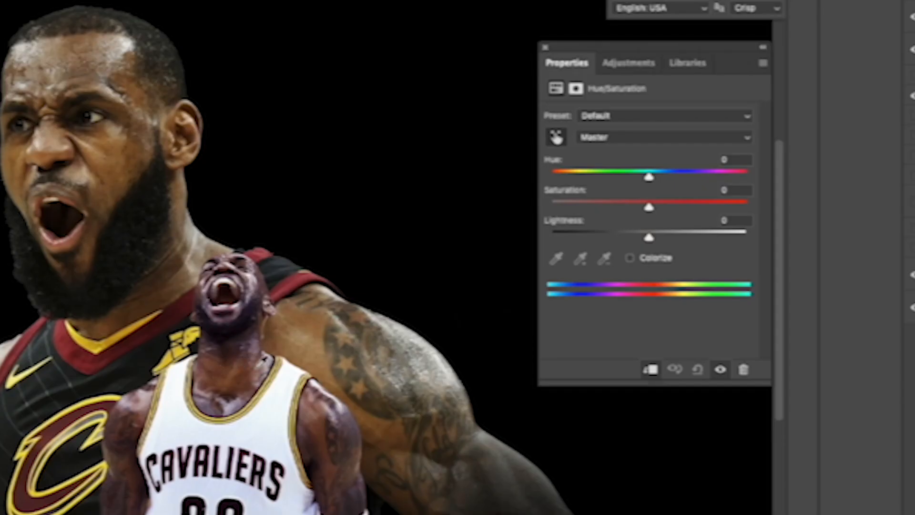
Step: Target the Reds in the small player's skin and set Hue to +17 and Saturation to about +28
click(228, 365)
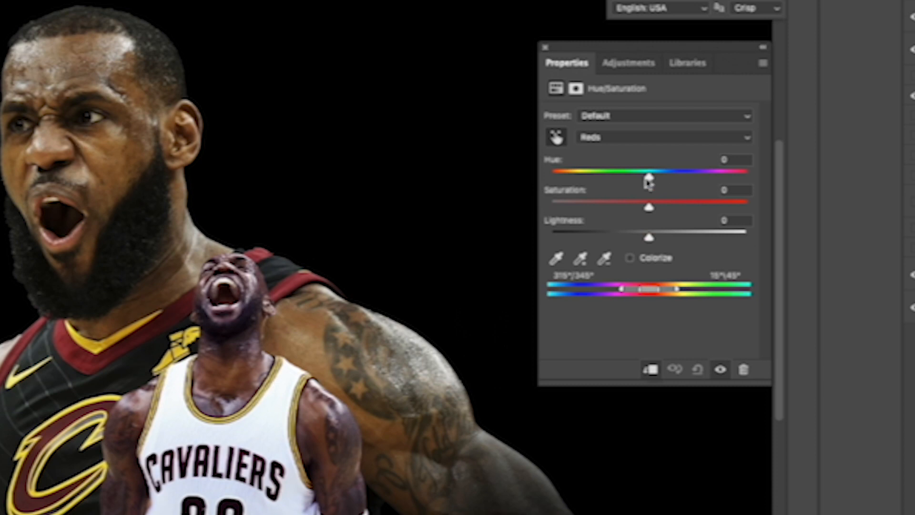
mouse_move(649, 178)
mouse_down()
mouse_move(635, 179)
mouse_move(666, 177)
mouse_up()
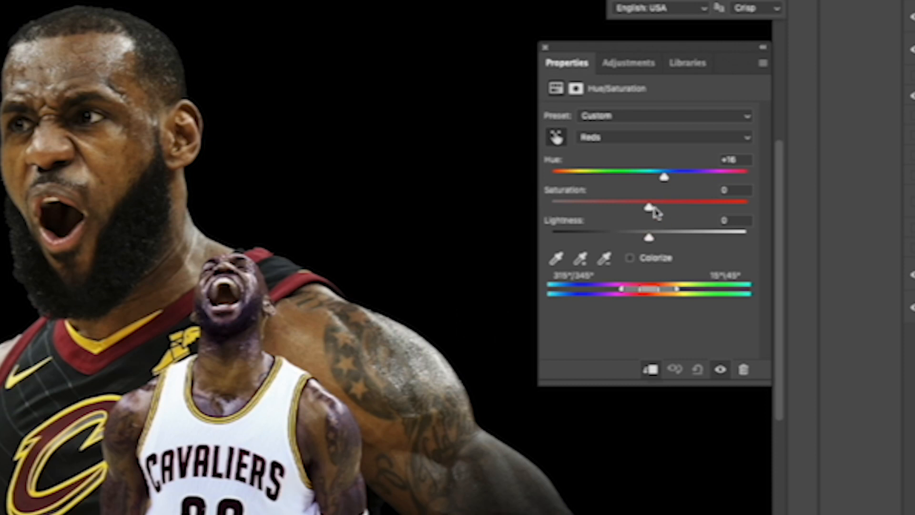
drag(649, 207, 635, 209)
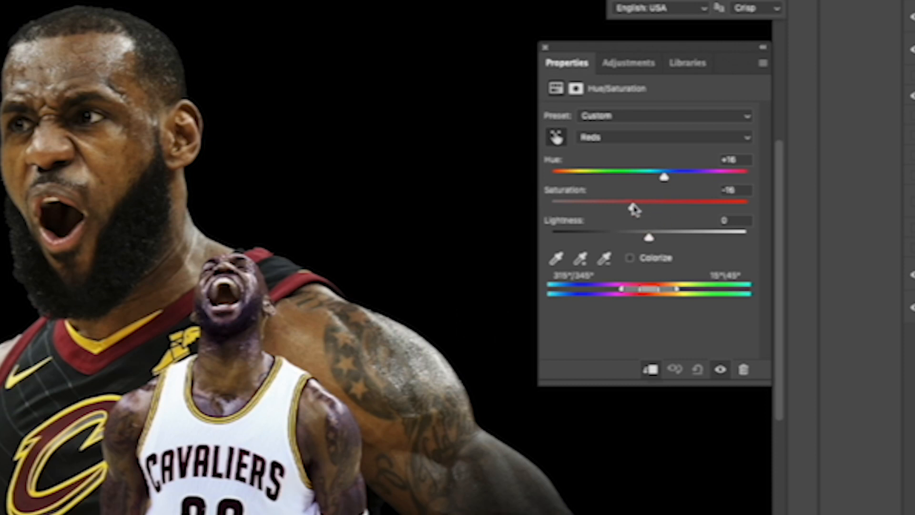
drag(634, 208, 682, 234)
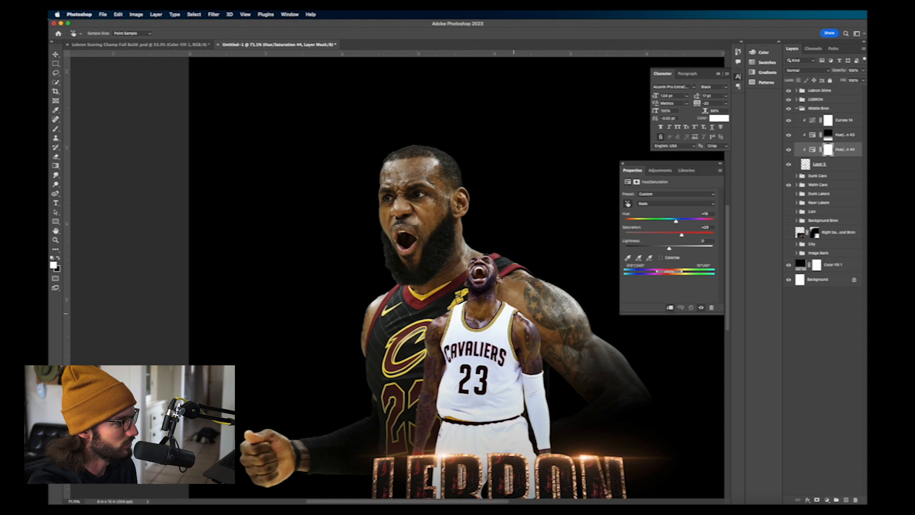
scroll(487, 327, up, 3)
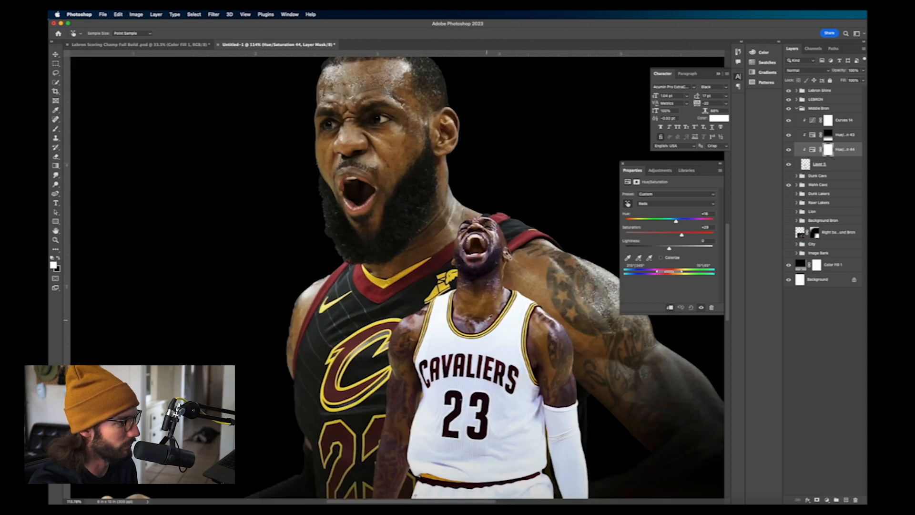
scroll(487, 324, down, 3)
scroll(588, 280, up, 5)
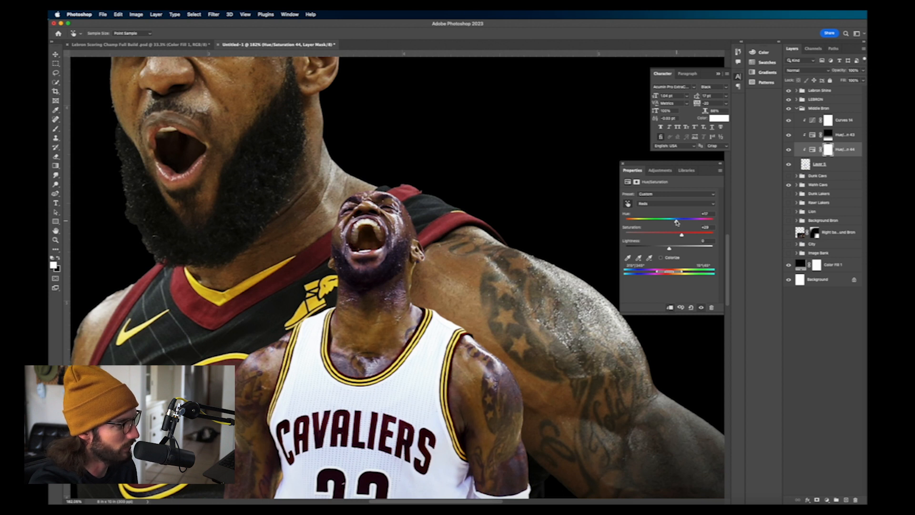
scroll(485, 345, down, 5)
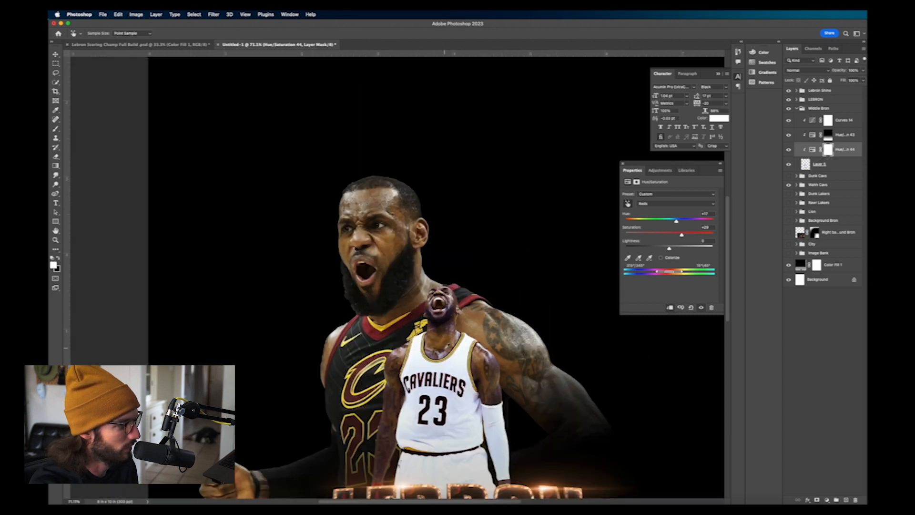
scroll(445, 348, down, 5)
scroll(373, 296, up, 5)
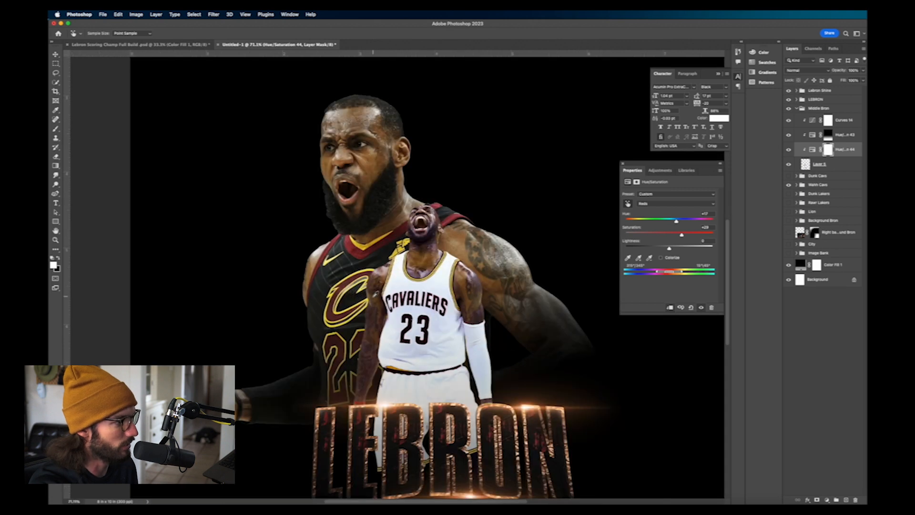
Step: Collapse Middle Bron and add a clipped Hue/Saturation adjustment to the large shouting player, beneath its Curves
click(796, 109)
key(v)
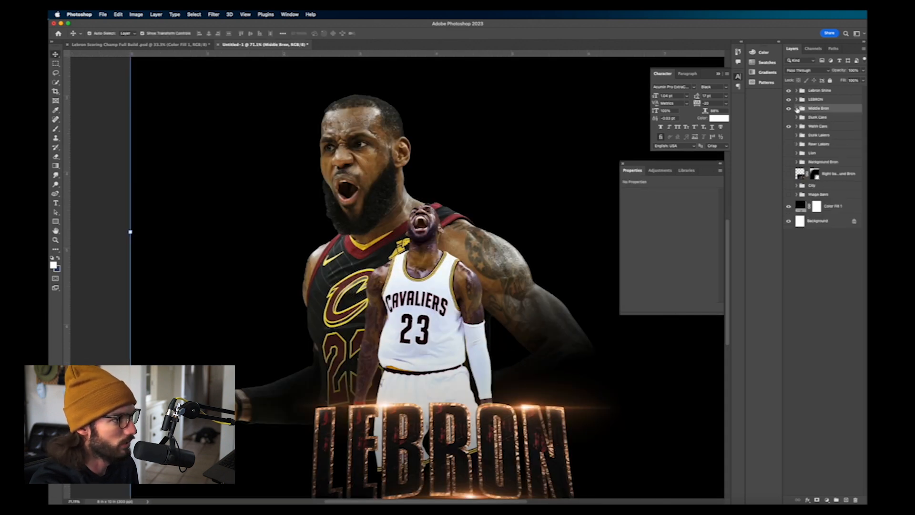
click(797, 126)
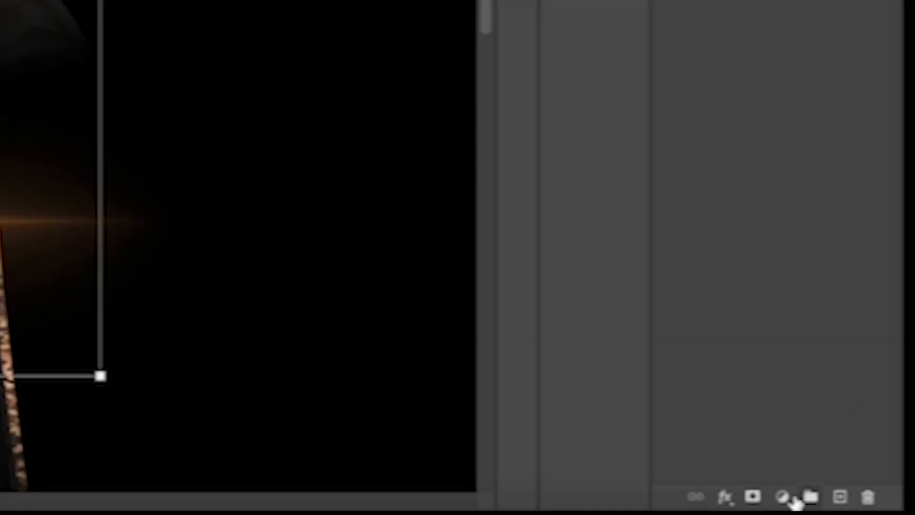
click(784, 497)
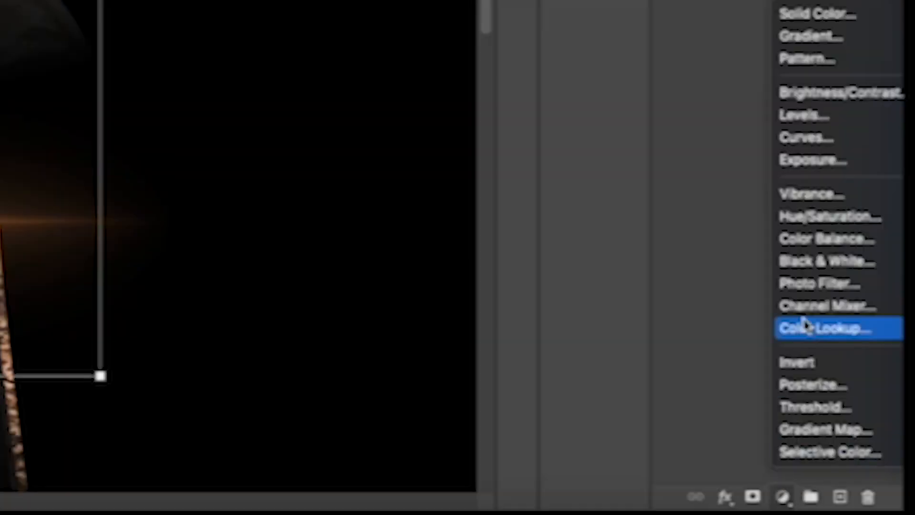
click(807, 216)
Step: Target the Yellows in the large shouting player's skin and set Hue to about -9 and Saturation to about -4
click(470, 272)
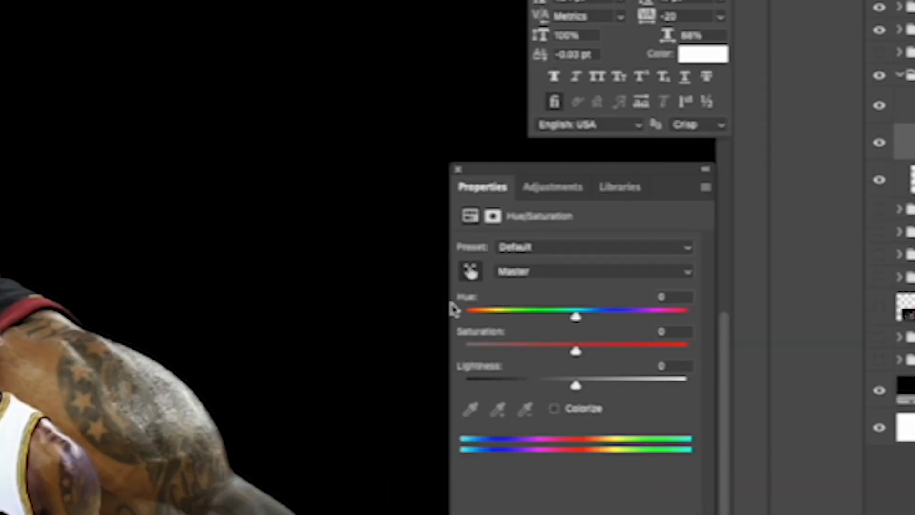
key(super+plus)
click(176, 208)
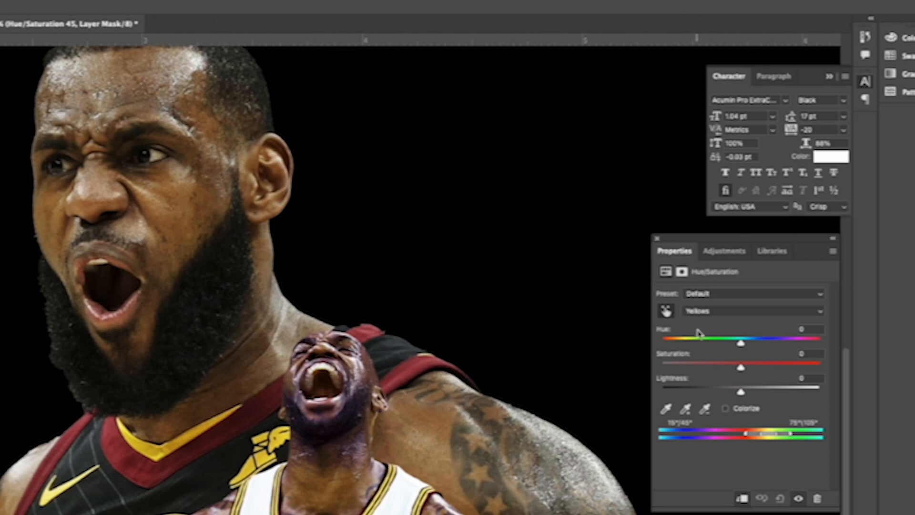
drag(740, 343, 738, 346)
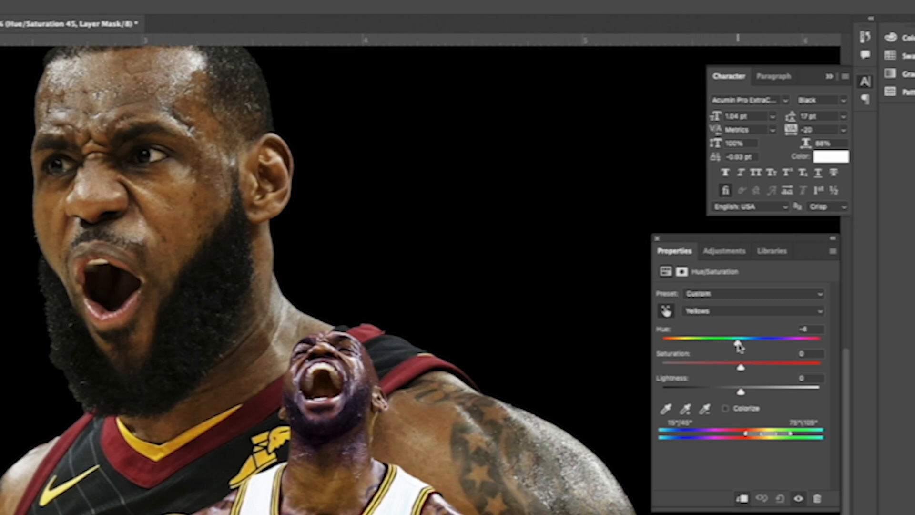
scroll(245, 352, down, 2)
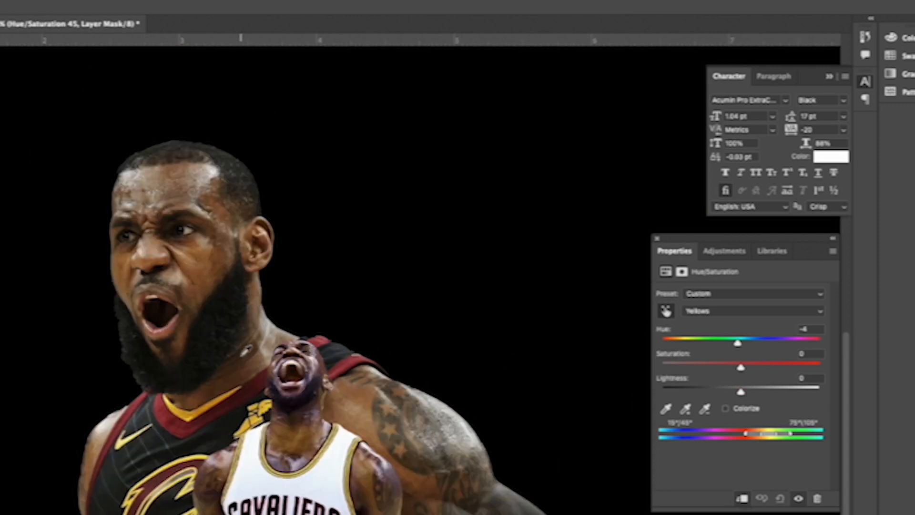
scroll(216, 315, up, 3)
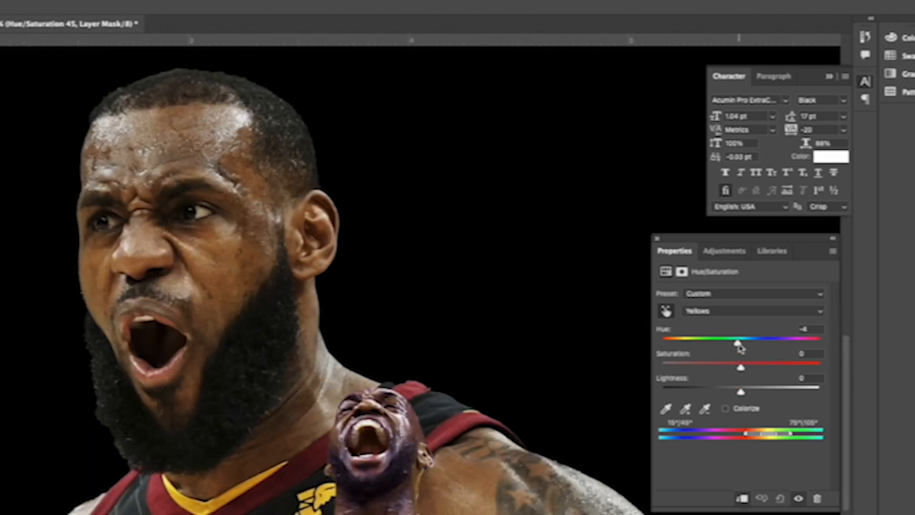
drag(739, 347, 736, 347)
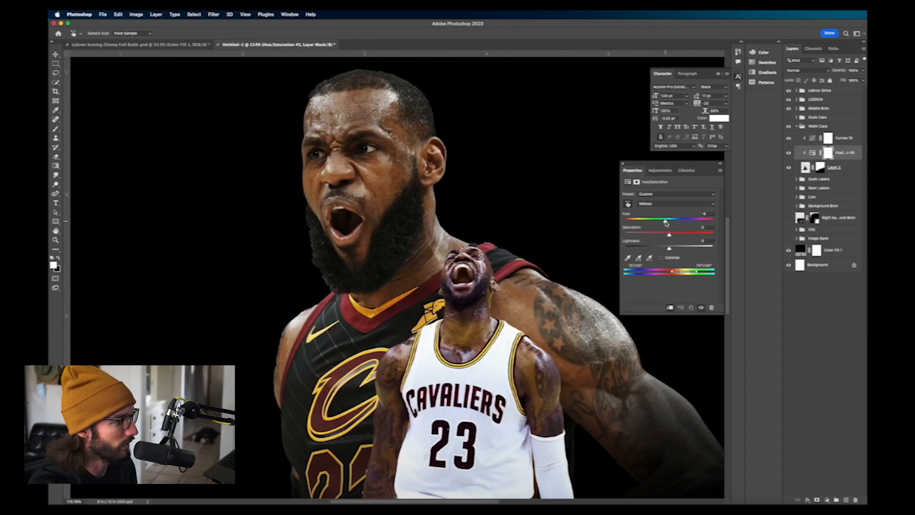
scroll(391, 488, down, 3)
scroll(479, 284, down, 2)
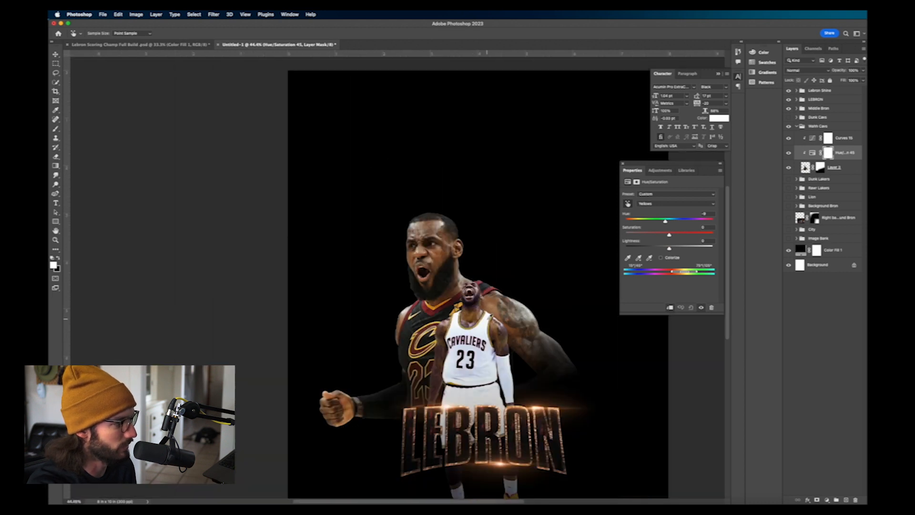
scroll(467, 295, up, 4)
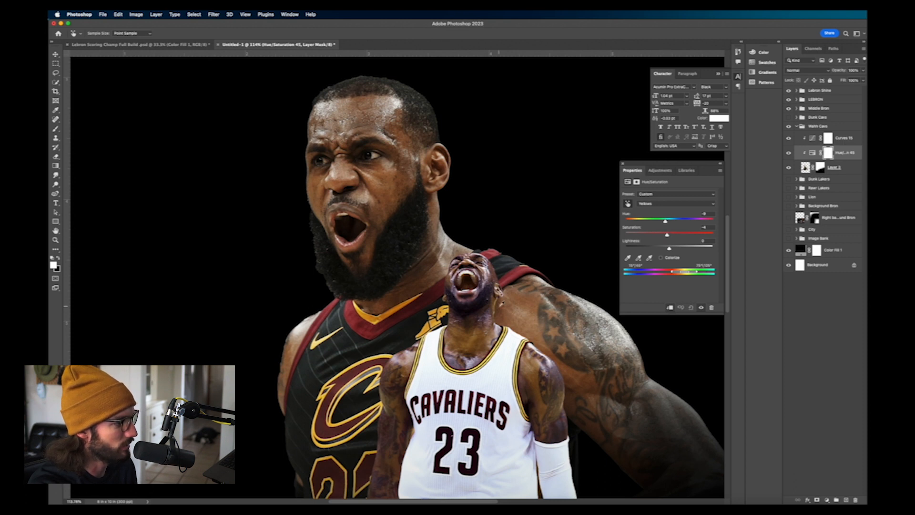
scroll(516, 309, down, 5)
scroll(493, 280, down, 3)
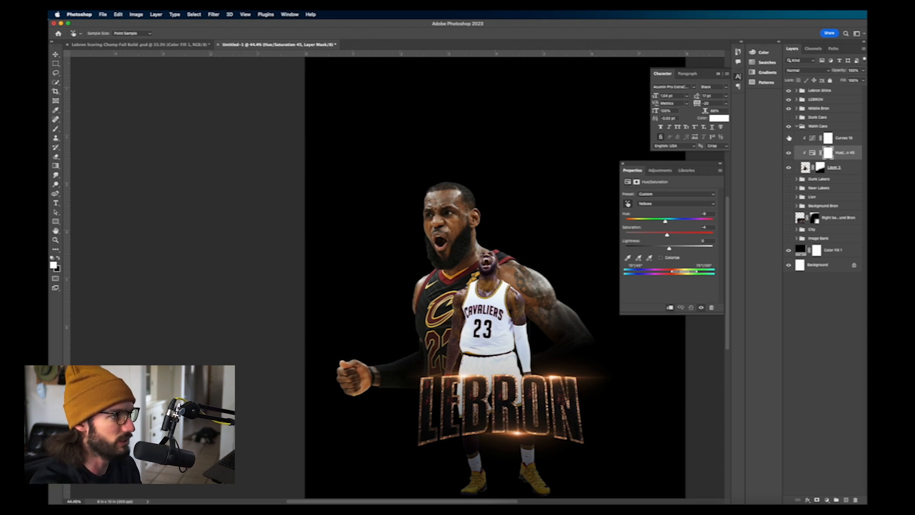
Step: Add a second clipped Hue/Saturation adjustment directly above the large player's layer and set its Lightness to about -64
click(796, 126)
key(v)
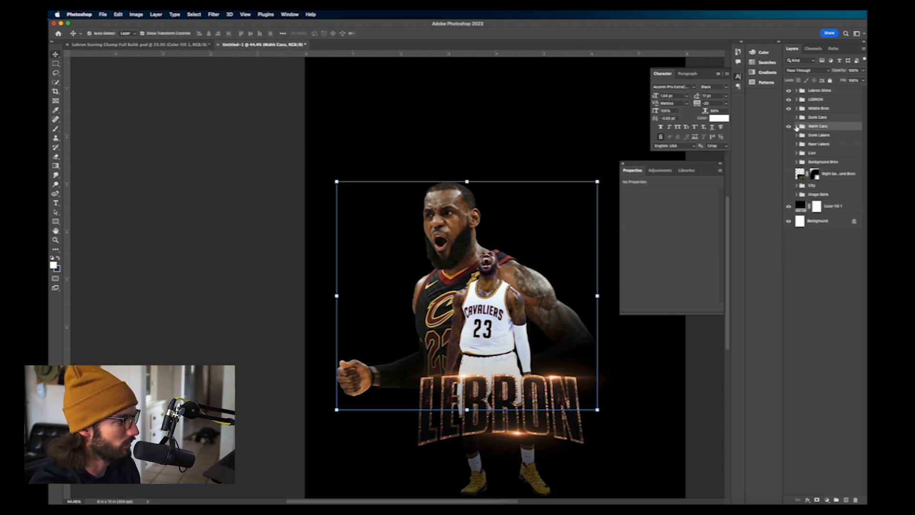
click(796, 126)
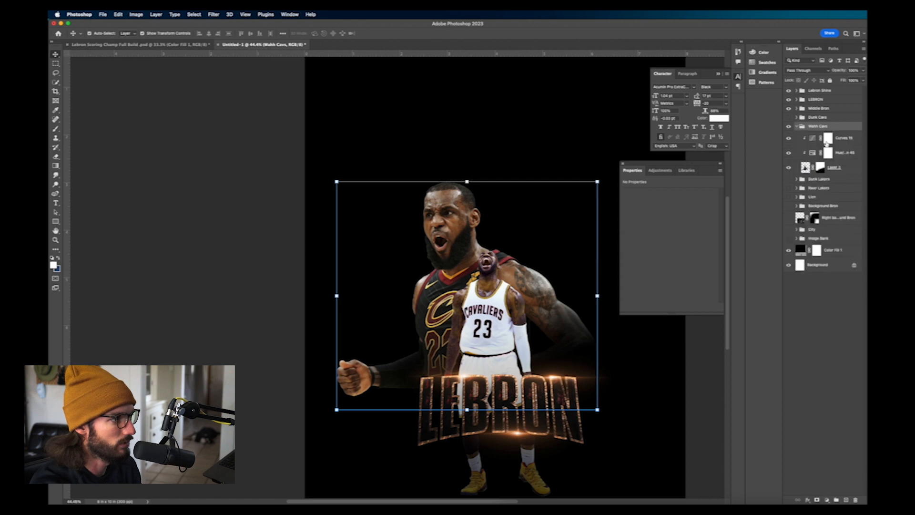
click(848, 170)
click(827, 499)
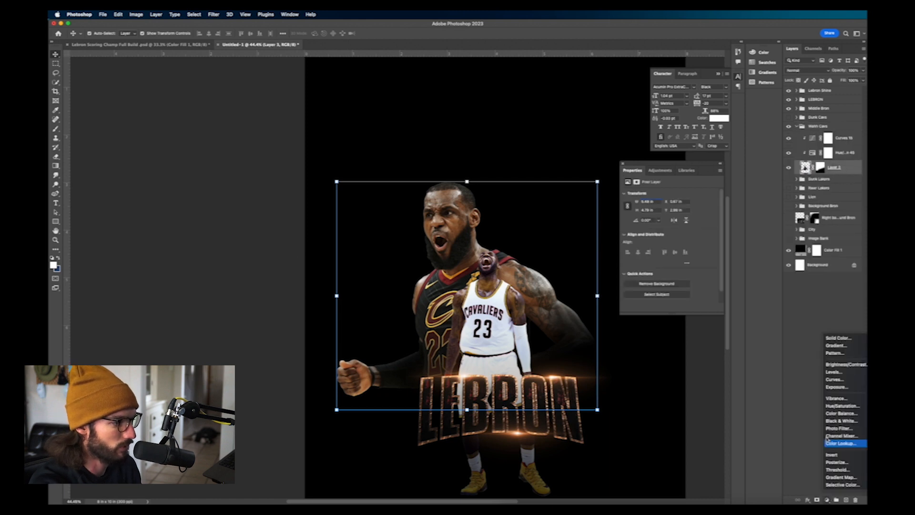
click(841, 405)
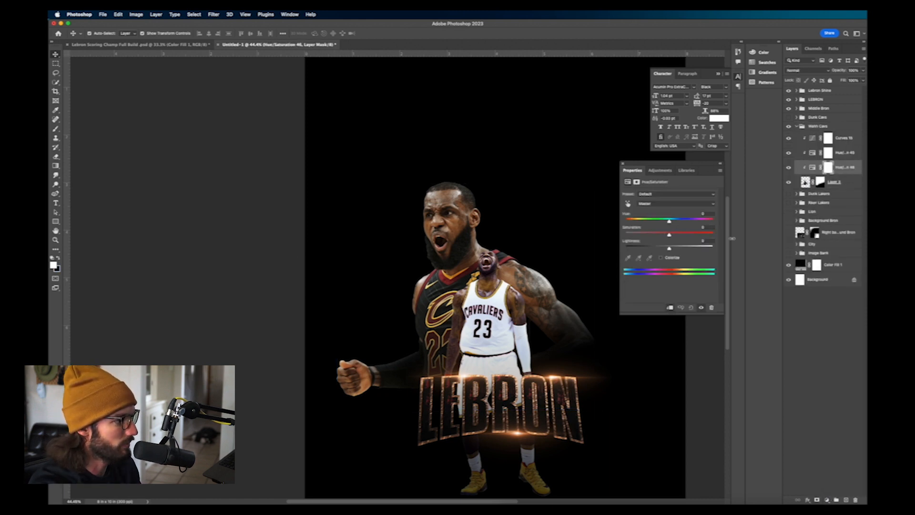
drag(668, 249, 643, 249)
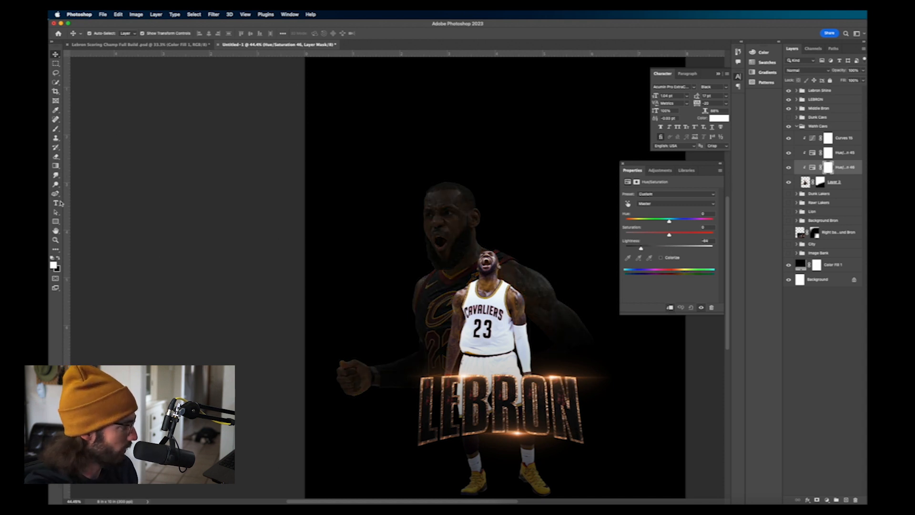
Step: Mask the darkening adjustment with a diagonal black-to-white gradient, keeping the large player's face bright and his lower torso and far arm dark
click(56, 166)
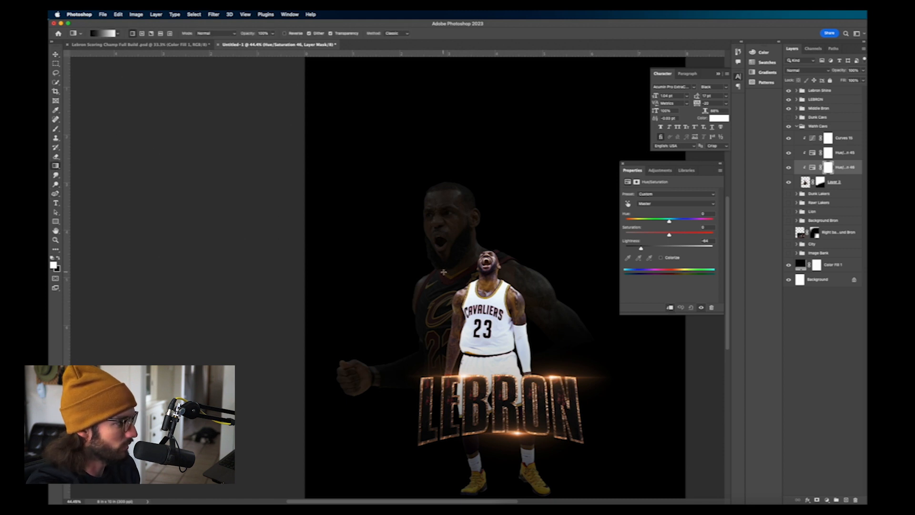
drag(443, 272, 488, 331)
drag(448, 273, 479, 329)
mouse_move(434, 282)
mouse_down()
mouse_move(479, 319)
mouse_move(462, 299)
mouse_up()
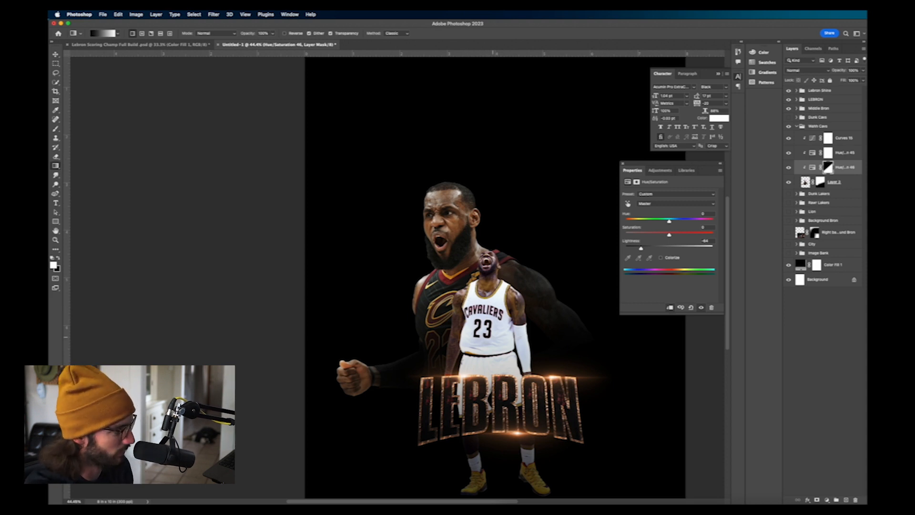
click(805, 182)
scroll(610, 226, up, 1)
scroll(408, 320, down, 1)
scroll(407, 320, up, 2)
scroll(407, 319, down, 2)
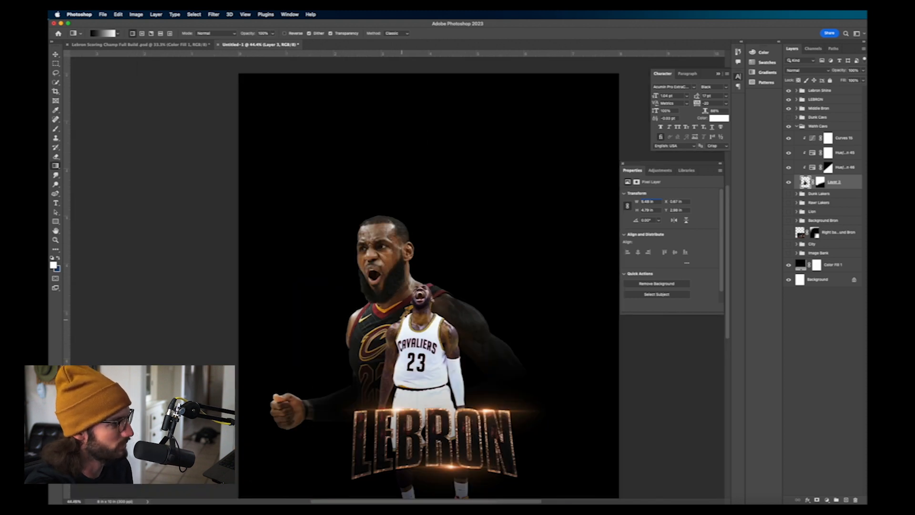
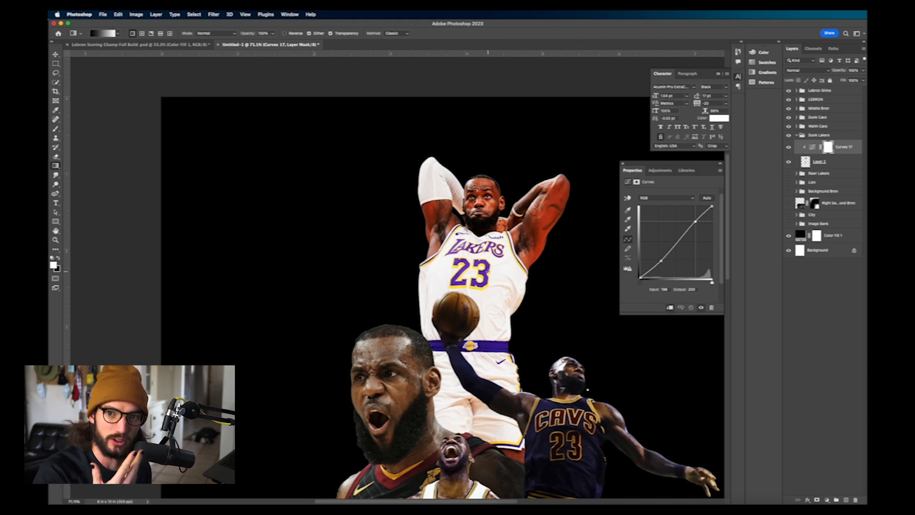
Step: Examine the Lakers player's skin tone and contrast up close and against the other cutouts in the whole poster
scroll(399, 259, down, 2)
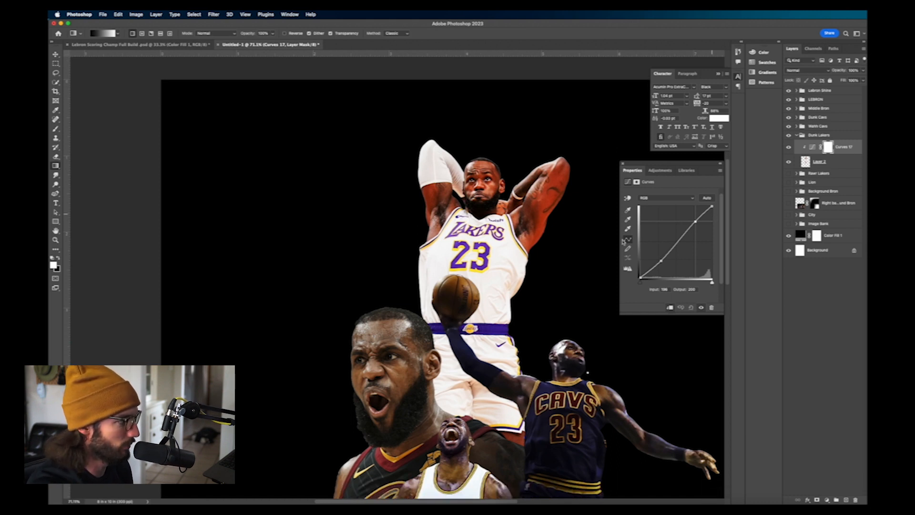
scroll(452, 279, down, 3)
scroll(470, 253, up, 3)
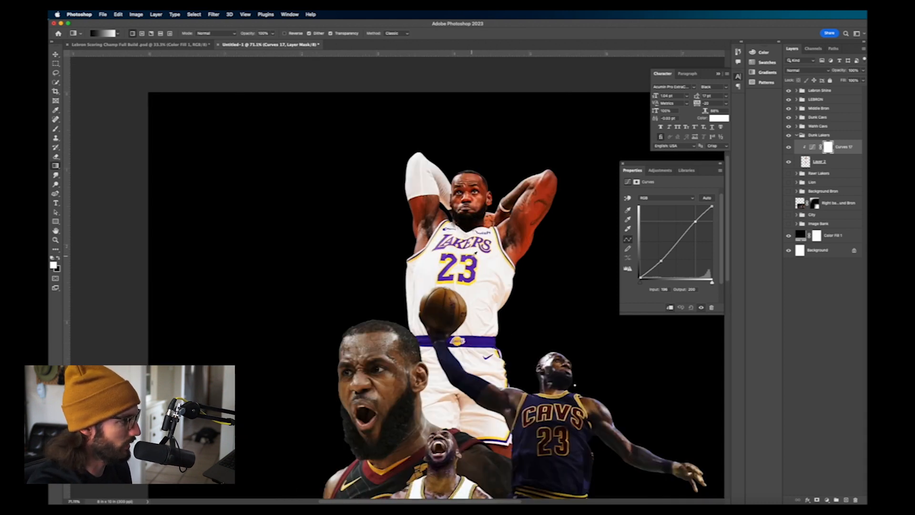
scroll(574, 384, down, 4)
scroll(411, 165, up, 5)
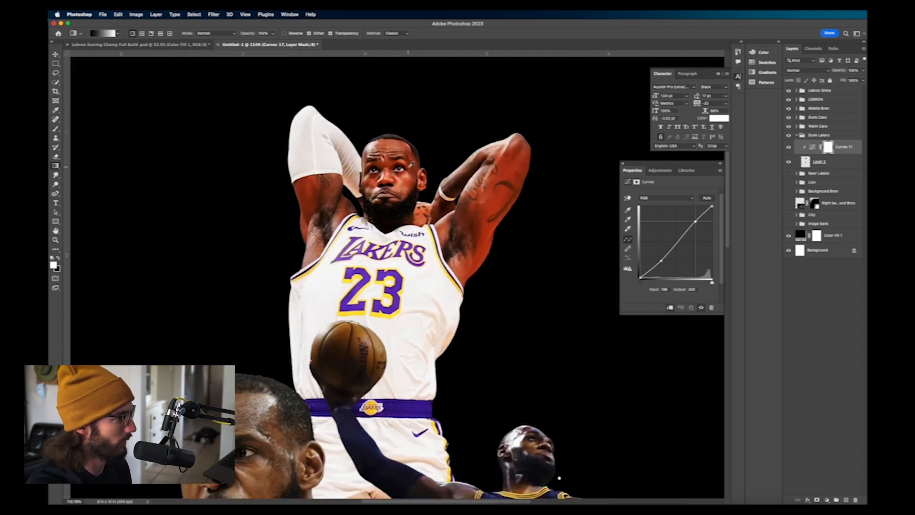
scroll(459, 206, down, 4)
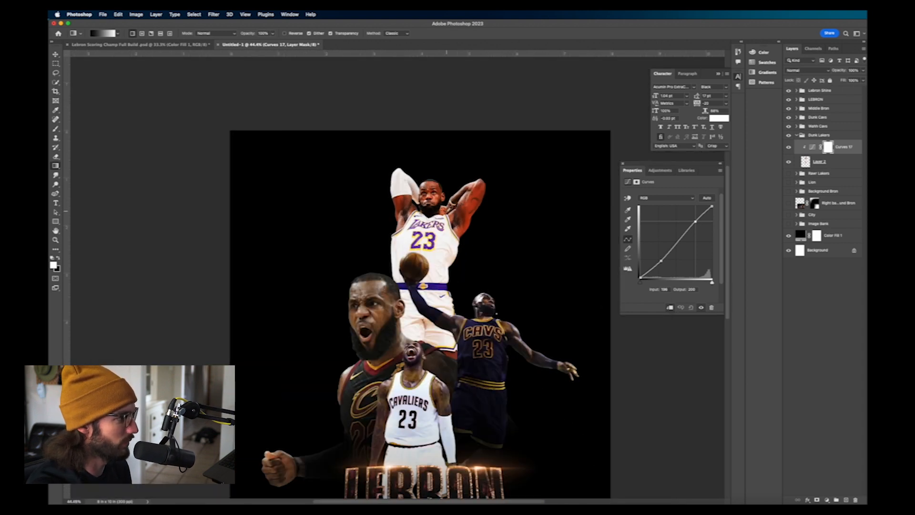
scroll(448, 209, up, 4)
scroll(448, 209, down, 4)
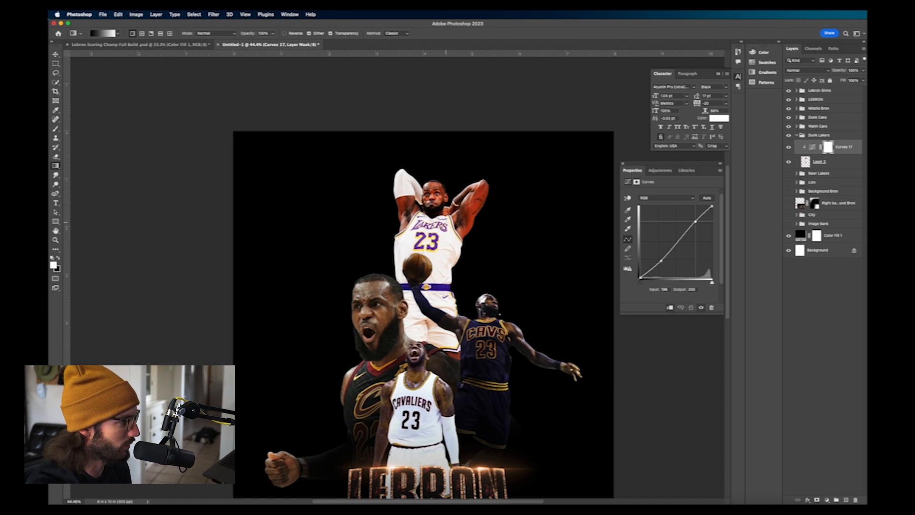
scroll(438, 218, down, 2)
scroll(399, 177, up, 3)
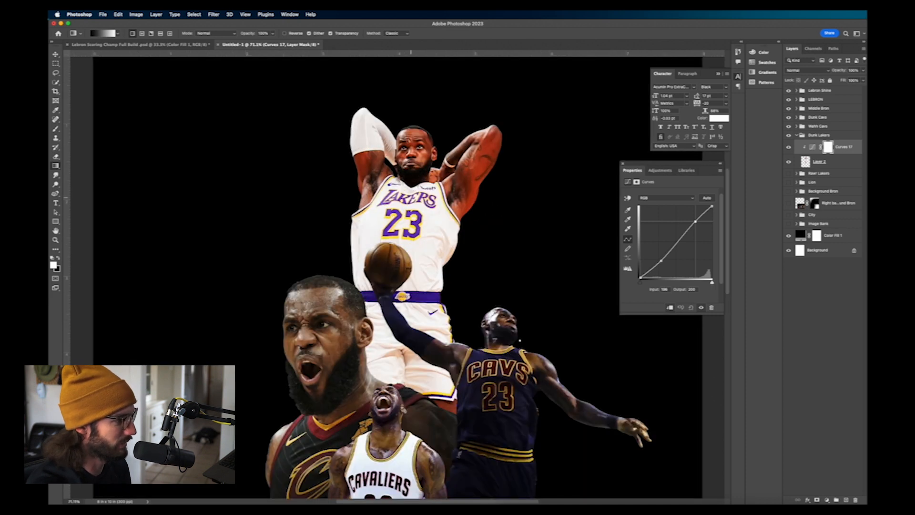
scroll(412, 244, down, 2)
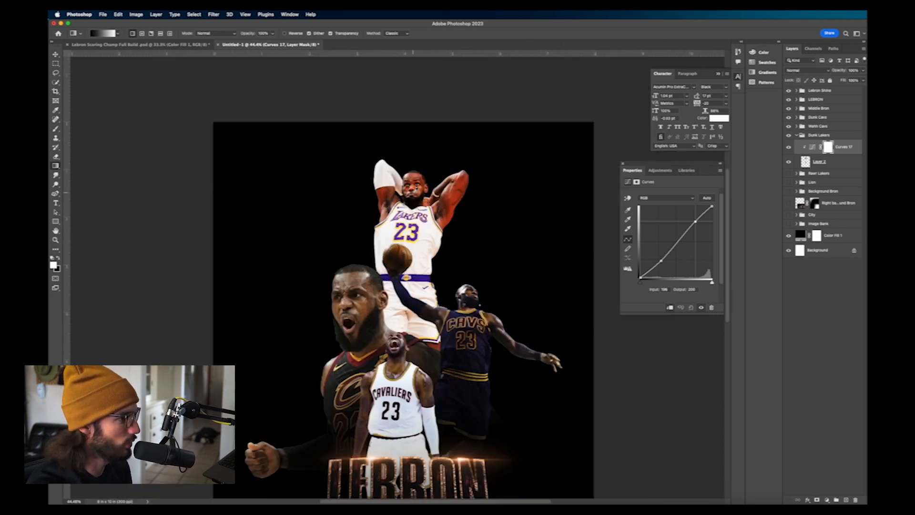
scroll(411, 191, up, 3)
Step: Add a clipped Hue/Saturation adjustment directly above the player layer in Dunk Lakers and target the Reds in his arm
click(846, 168)
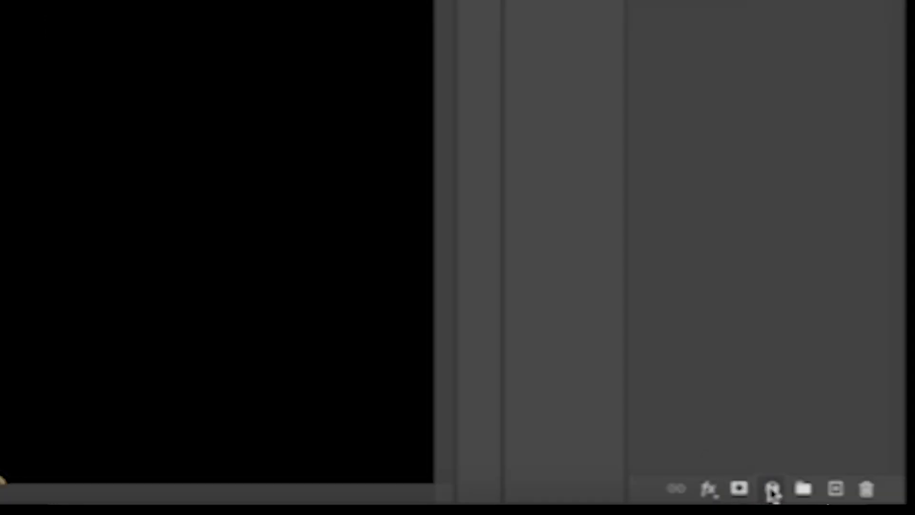
click(827, 500)
click(784, 186)
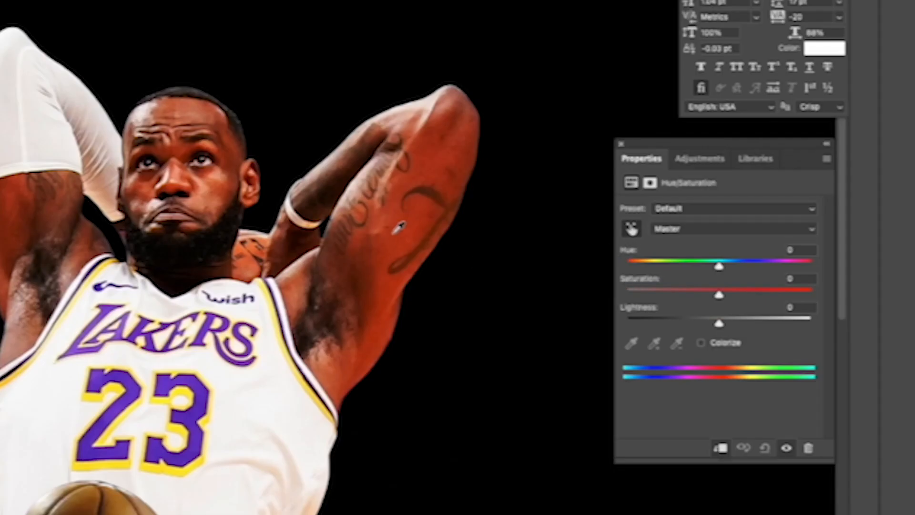
click(403, 224)
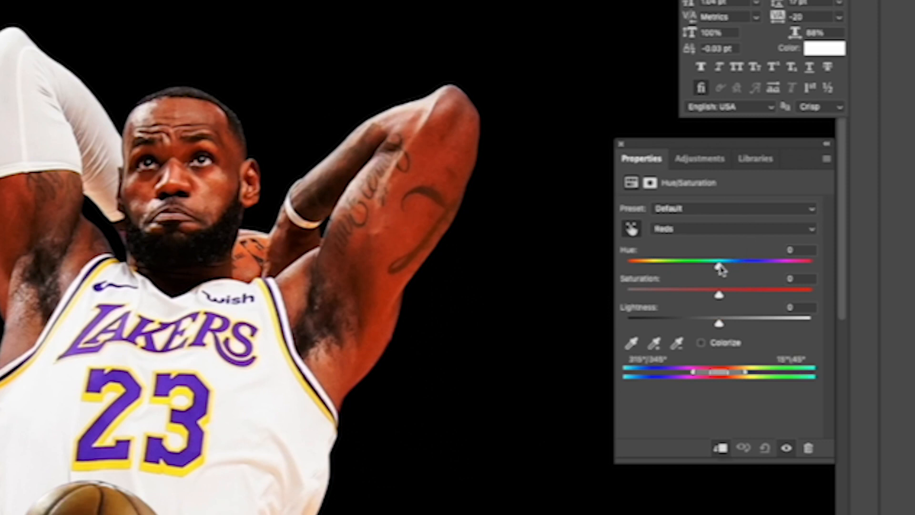
Step: Set the Reds of the Lakers player to Hue +13 and Saturation -31
mouse_move(719, 270)
mouse_down()
mouse_move(708, 270)
mouse_move(732, 269)
mouse_up()
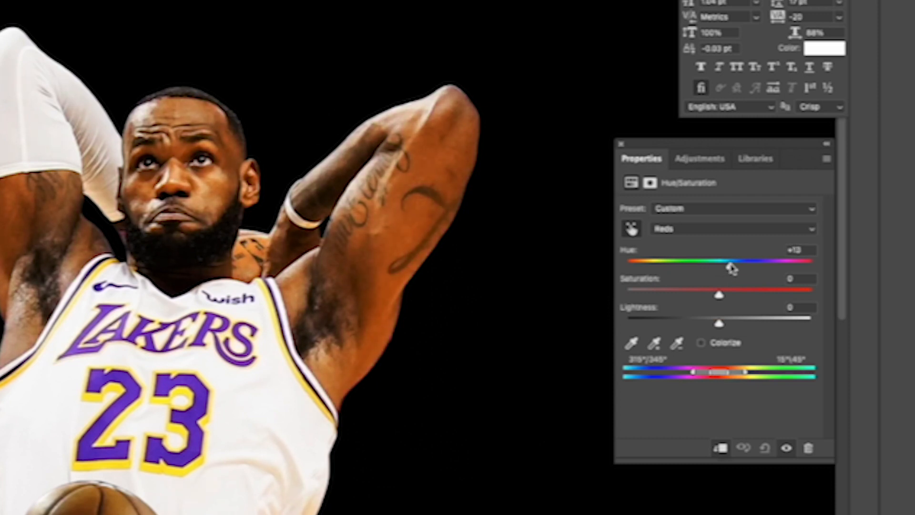
drag(718, 296, 691, 298)
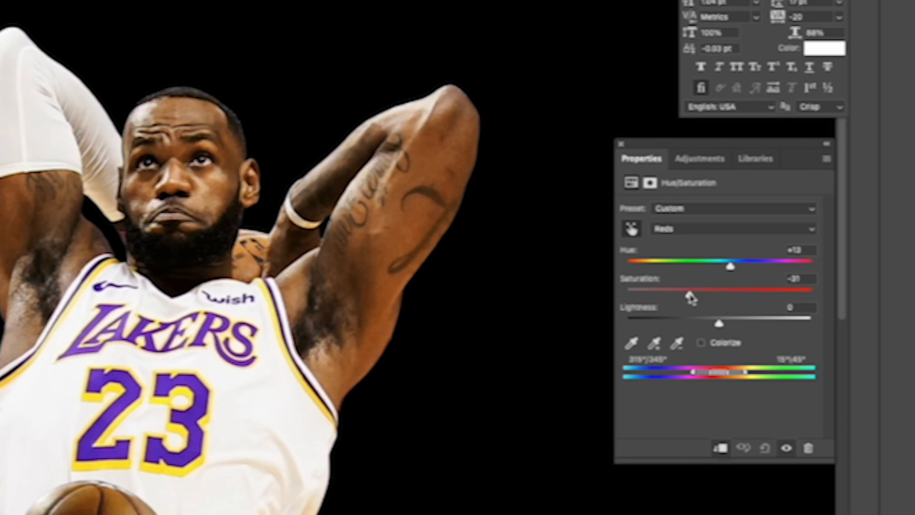
scroll(433, 355, down, 3)
scroll(313, 447, up, 2)
scroll(315, 444, down, 2)
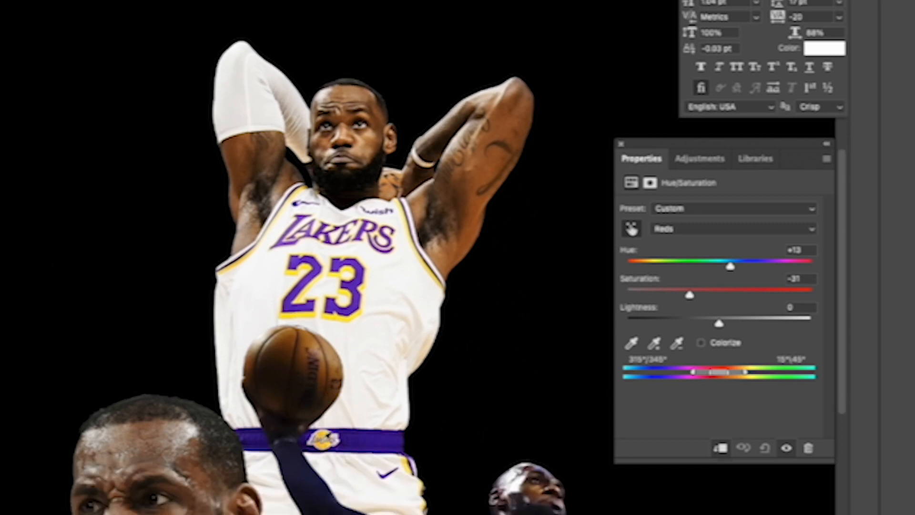
Step: Reduce the Lakers player's Reds to Saturation -37 and Lightness -17, and check his skin against the other players
scroll(329, 436, down, 2)
drag(693, 298, 684, 296)
drag(718, 326, 704, 325)
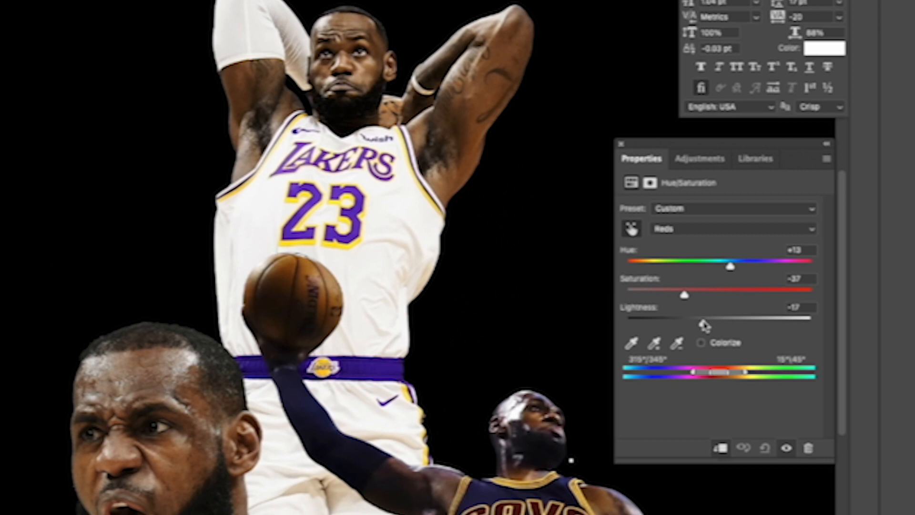
scroll(527, 225, down, 1)
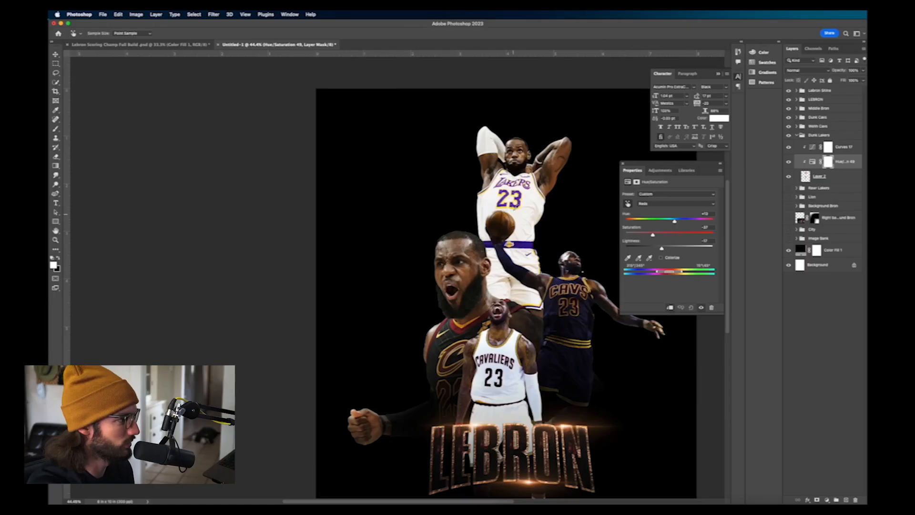
scroll(389, 136, up, 2)
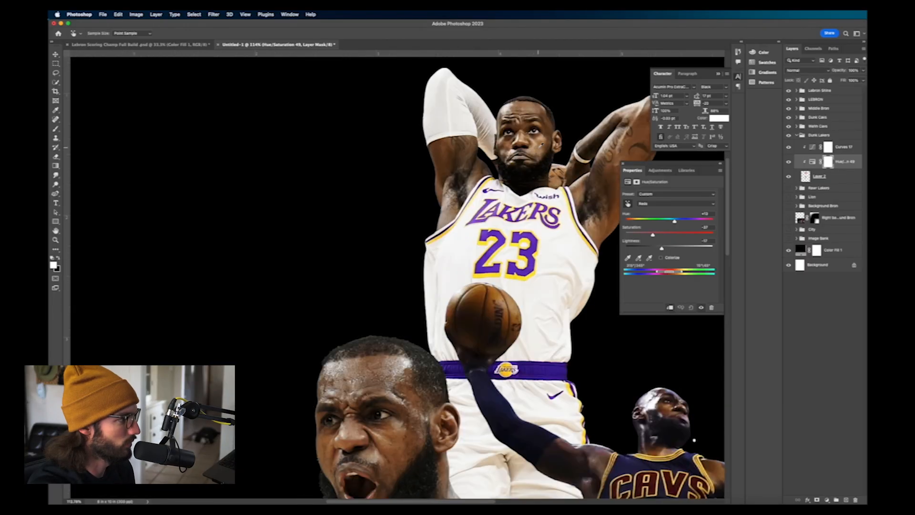
scroll(542, 146, up, 3)
scroll(508, 177, left, 3)
scroll(508, 178, right, 4)
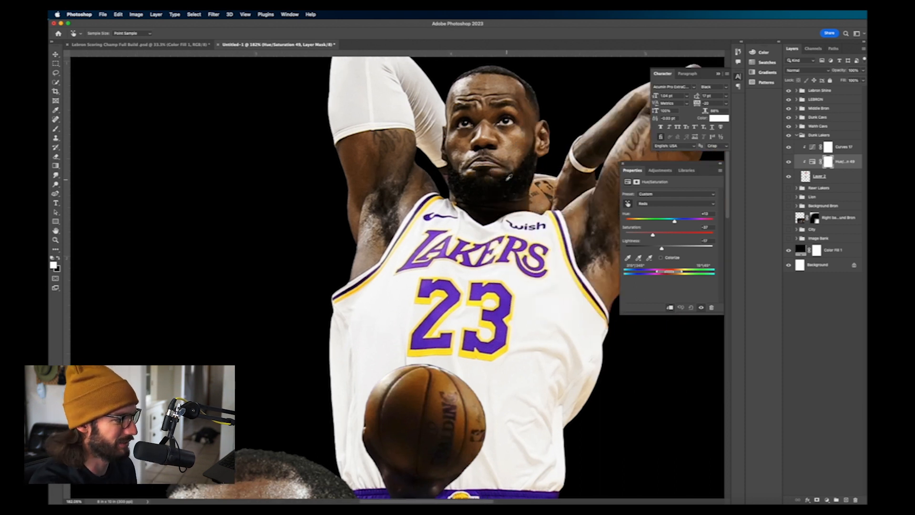
Step: Add another clipped Hue/Saturation adjustment to the dunking Lakers player and blend it over his lower body with a mask gradient
scroll(509, 177, down, 3)
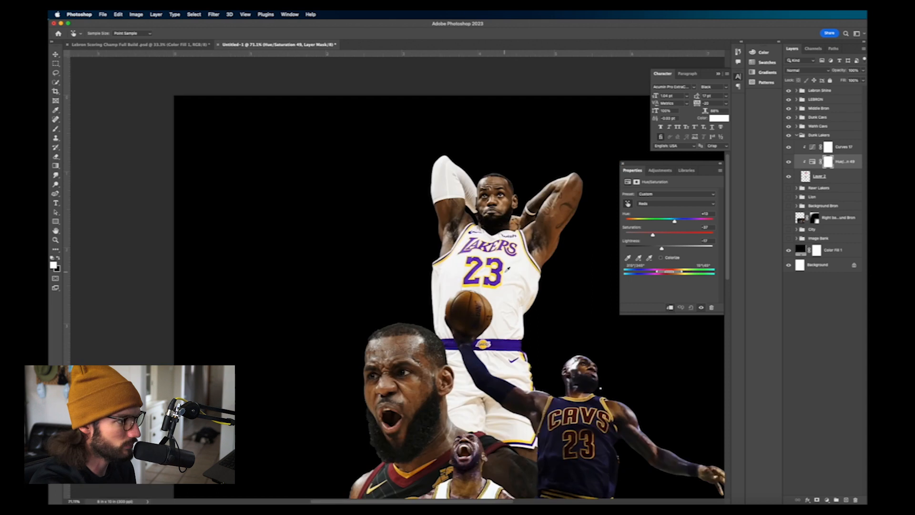
click(827, 500)
click(841, 414)
drag(477, 257, 475, 363)
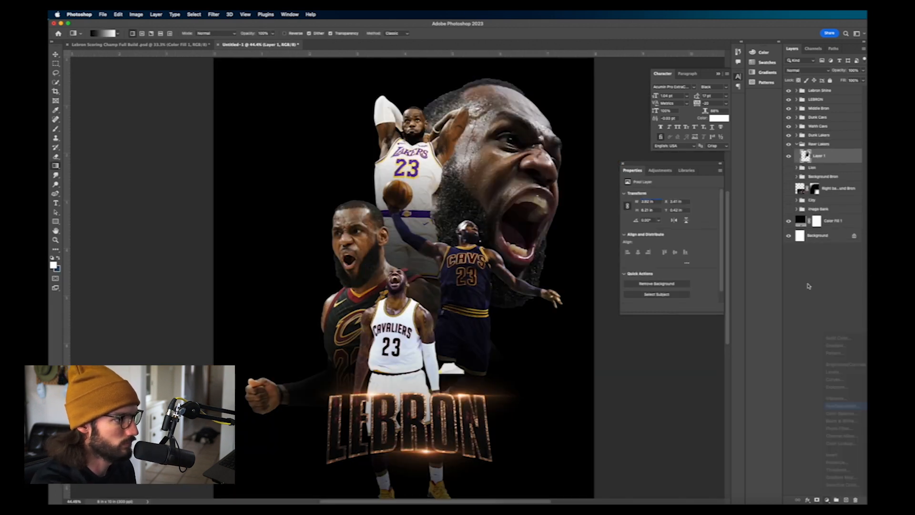
click(839, 380)
drag(660, 264, 659, 267)
key(super+z)
key(super+z)
Step: Add a Curves adjustment clipped to the roaring portrait in Rawr Lakers and shape the curve for deeper contrast
click(837, 154)
click(827, 500)
click(837, 380)
right_click(838, 155)
click(834, 305)
drag(691, 232, 646, 248)
Step: Add a clipped Hue/Saturation adjustment to the roaring portrait, lower its lightness and limit the shading with a mask gradient
click(838, 170)
click(827, 500)
click(837, 408)
drag(460, 190, 446, 225)
drag(646, 248, 640, 248)
Step: Add a layer mask to the roaring portrait and fade its lower edge into the black background with a gradient
click(834, 185)
click(817, 500)
drag(496, 310, 490, 266)
scroll(490, 267, down, 5)
click(825, 143)
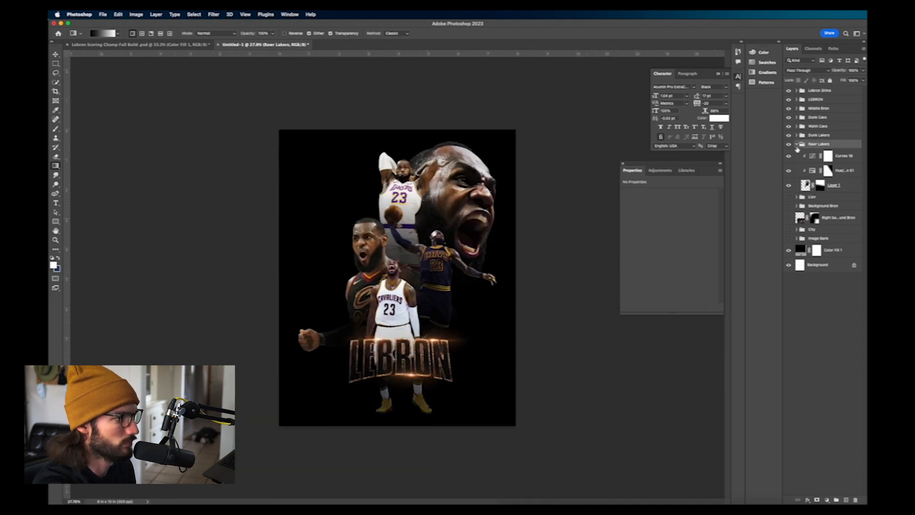
click(797, 143)
Step: Show the Lion group and mask the lion layer with a gradient that fades its right side behind the players
click(789, 153)
click(796, 153)
click(833, 165)
click(817, 499)
mouse_move(381, 210)
mouse_down()
mouse_move(455, 210)
mouse_move(419, 205)
mouse_up()
drag(453, 229, 425, 211)
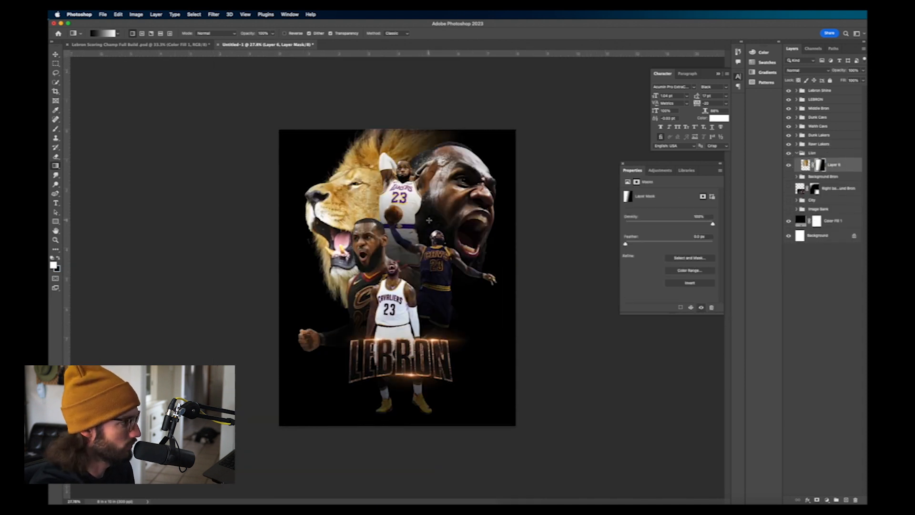
Step: Add a Curves adjustment clipped to the lion layer and shape the curve for stronger contrast
scroll(425, 210, down, 4)
click(827, 499)
click(837, 381)
right_click(832, 179)
right_click(797, 165)
click(812, 304)
drag(661, 262, 661, 268)
drag(689, 237, 642, 247)
Step: Add a Hue/Saturation adjustment to the lion and blend its effect across the head with gradients on the adjustment's mask
click(834, 179)
click(827, 499)
click(838, 408)
drag(352, 238, 401, 224)
drag(355, 253, 393, 224)
scroll(395, 229, up, 4)
drag(333, 266, 396, 243)
click(796, 153)
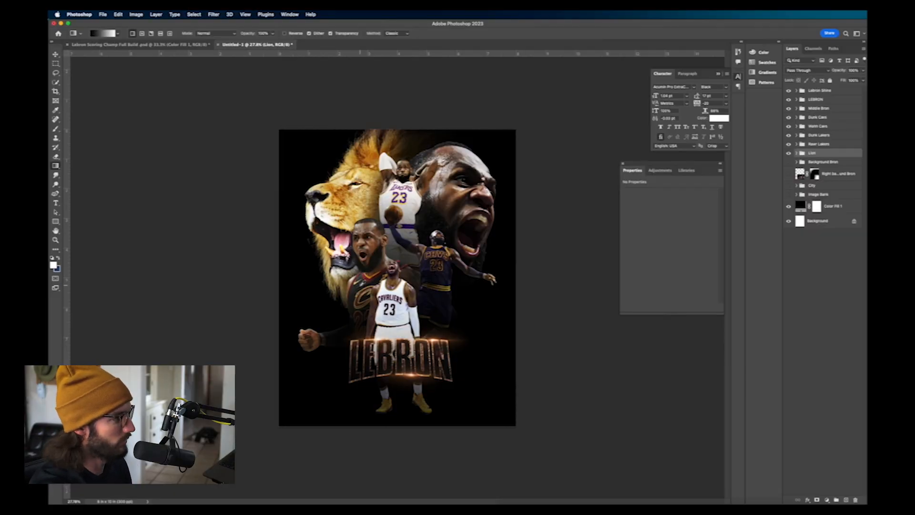
Step: Inspect the Wahh Cavs player's mask and adjustment layers up close and within the whole poster
scroll(360, 285, up, 5)
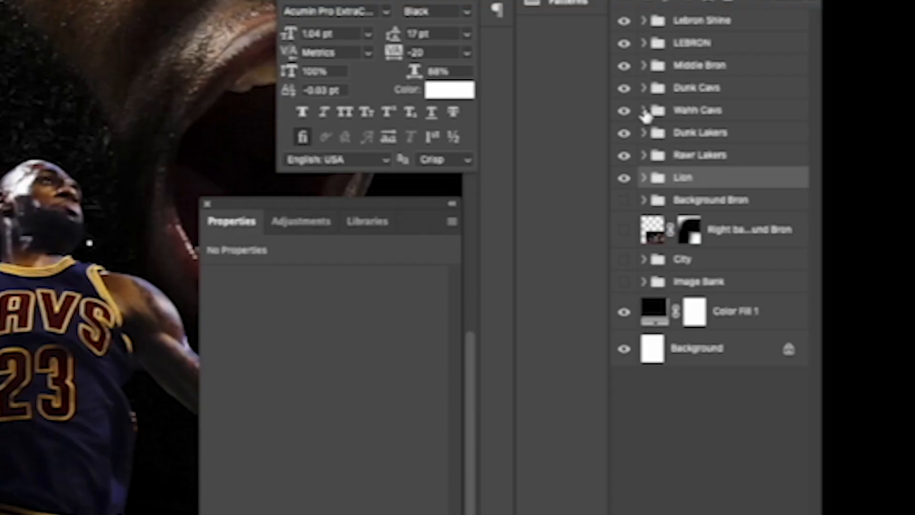
click(798, 126)
click(821, 183)
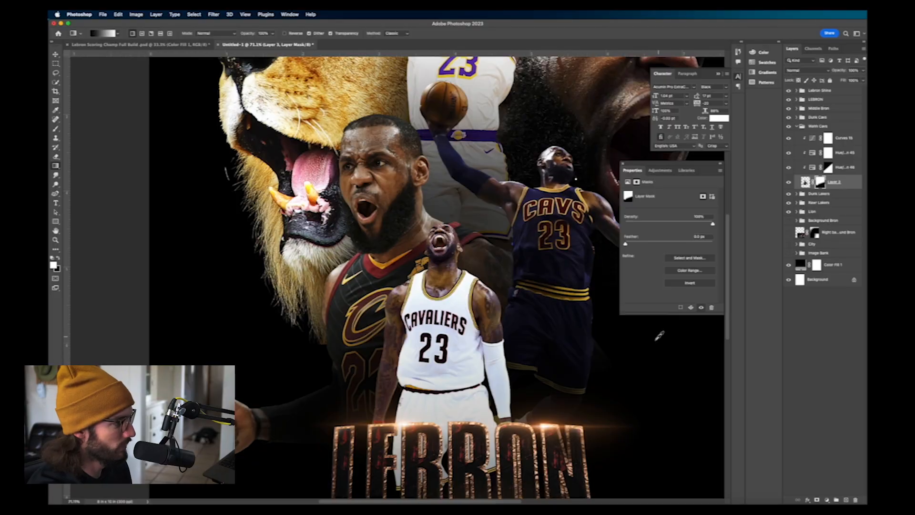
scroll(499, 297, down, 4)
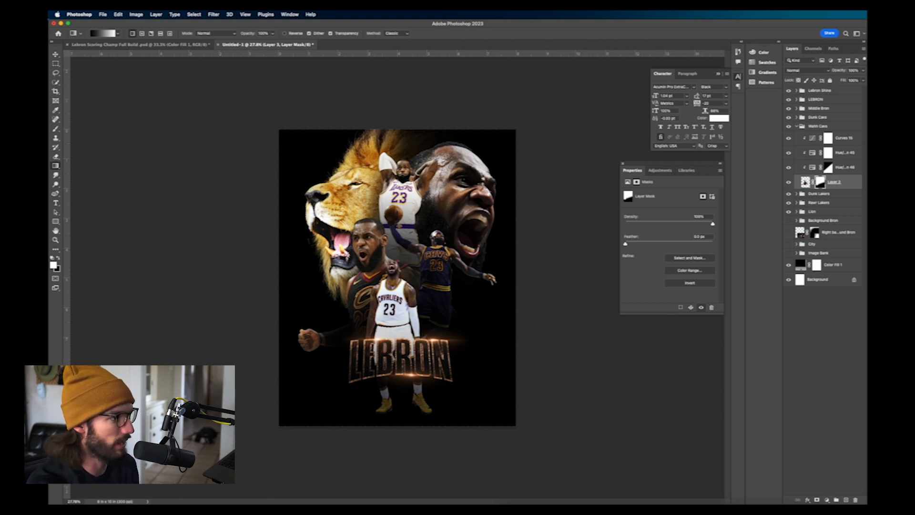
click(797, 127)
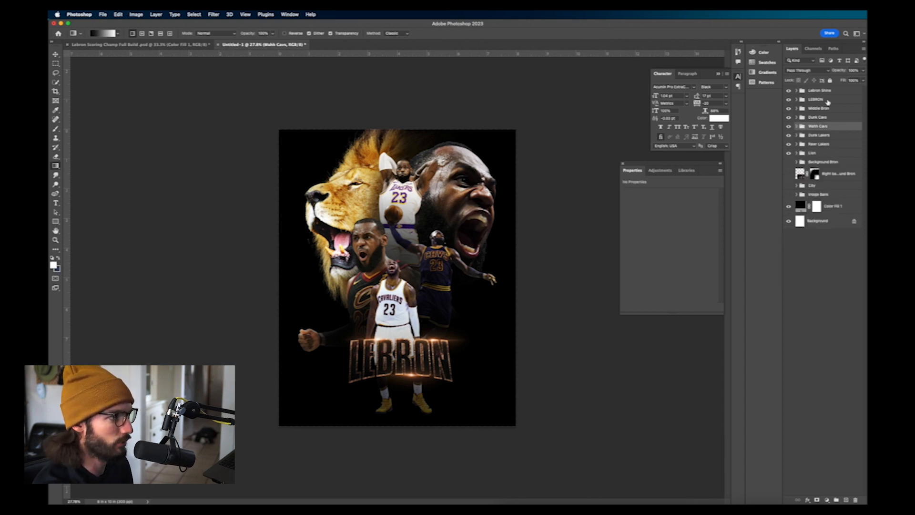
Step: Duplicate the LEBRON and Lebron Shine groups and move the copies between Wahh Cavs and Dunk Lakers
click(829, 99)
shift+click(837, 94)
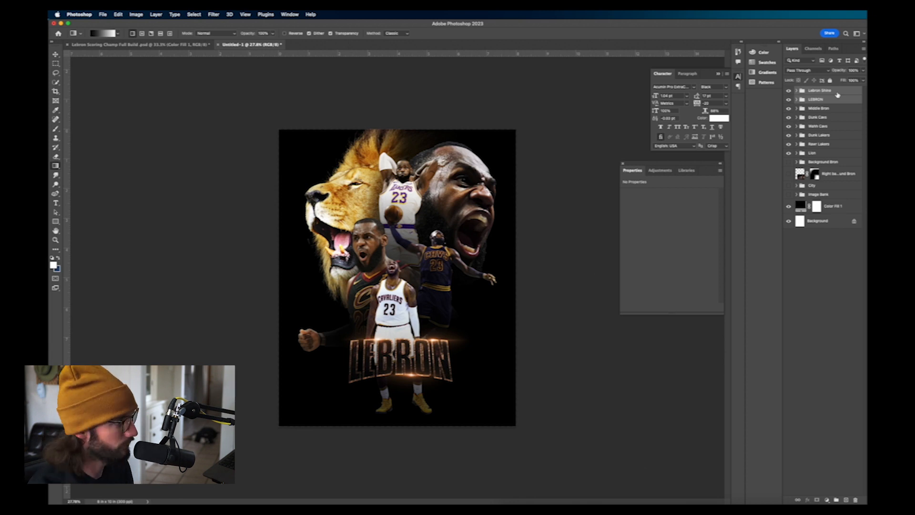
key(super+j)
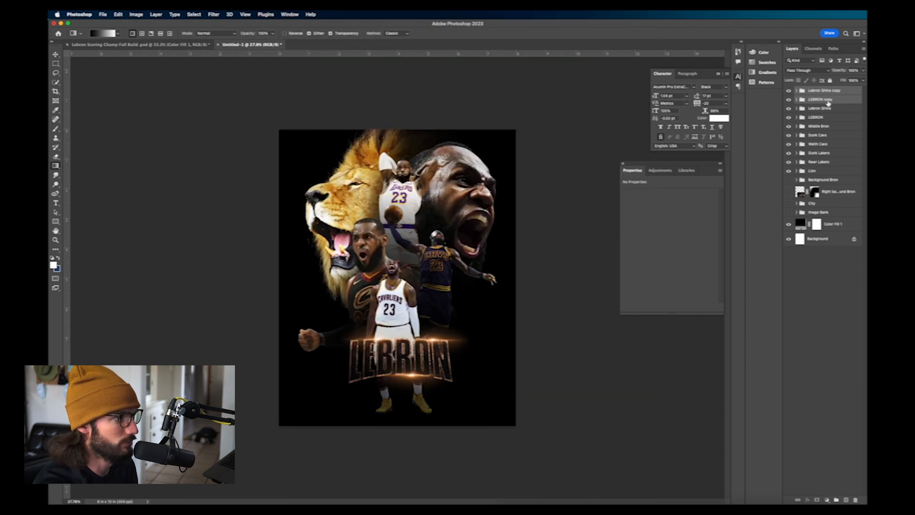
drag(828, 102, 832, 149)
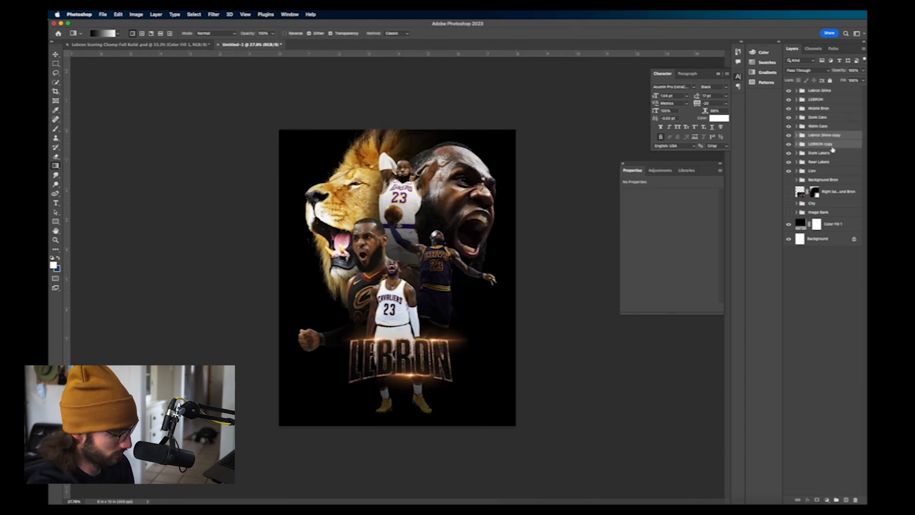
Step: Enlarge the duplicated LEBRON title with its shine and place it higher, behind the Cavs players
key(super+t)
drag(397, 227, 410, 59)
key(Return)
key(g)
click(664, 439)
click(690, 190)
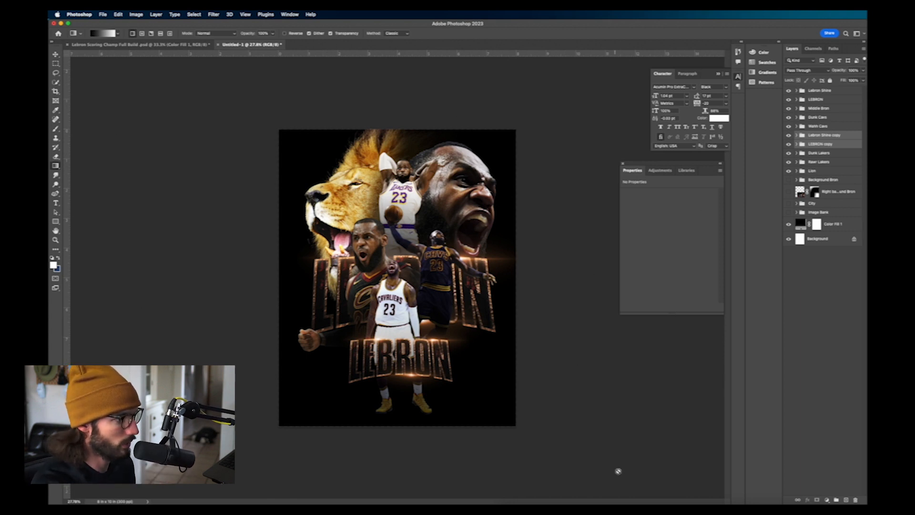
Step: Add a yellow Solid Color fill above Color Fill 1 with hue 51, saturation 85 and brightness 96
click(842, 224)
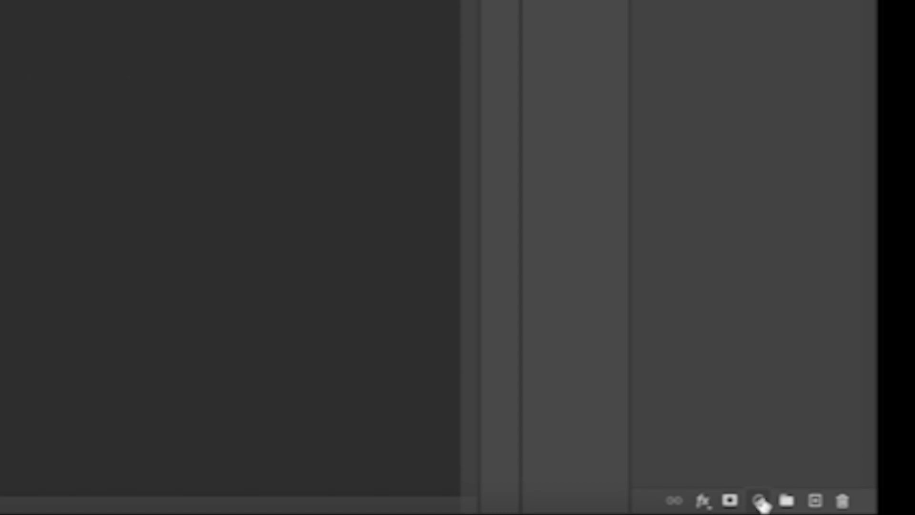
click(827, 500)
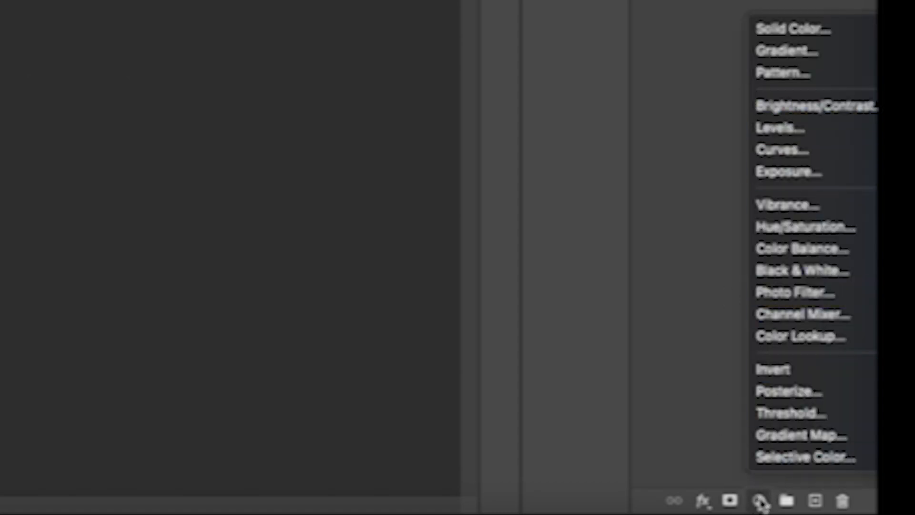
click(762, 32)
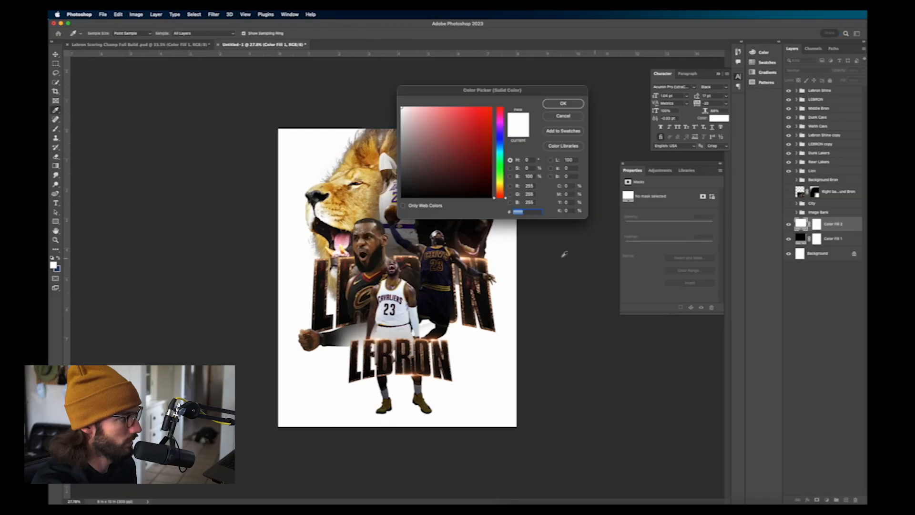
drag(538, 93, 670, 130)
drag(633, 233, 632, 222)
click(606, 179)
click(588, 152)
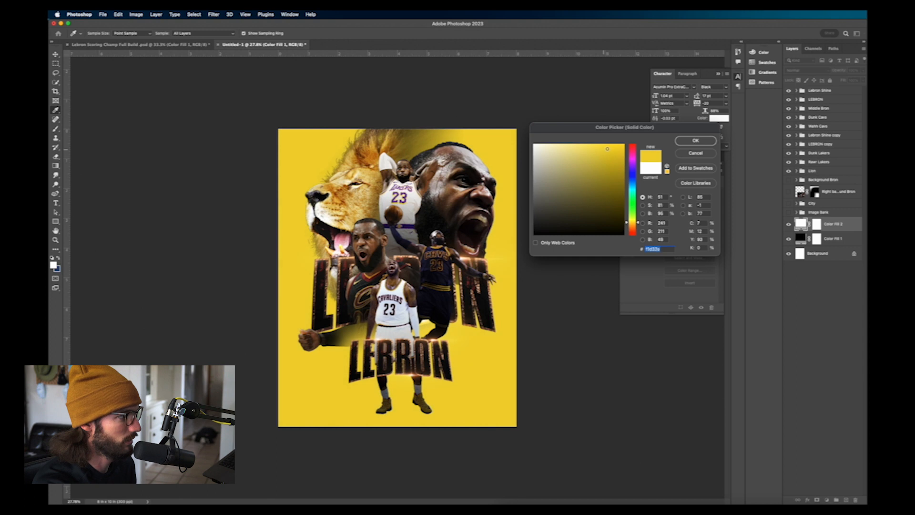
click(694, 141)
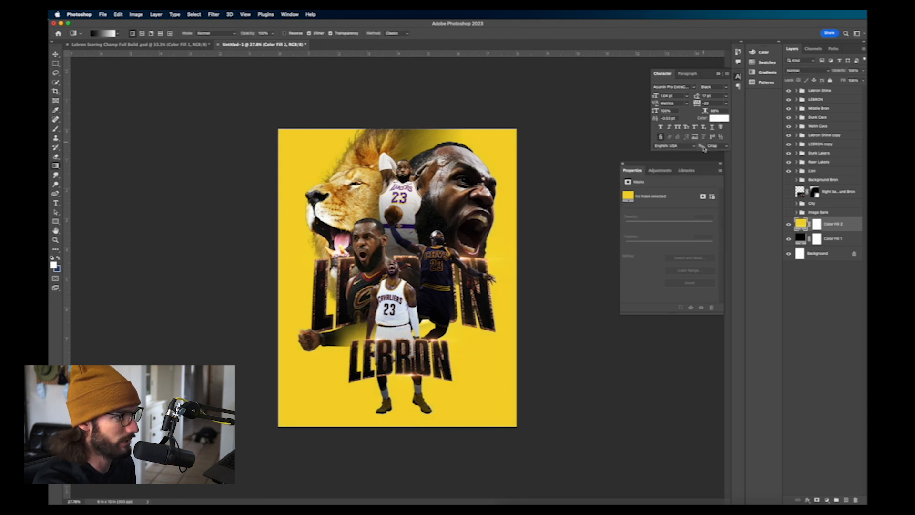
Step: Mask the yellow fill with gradients so it glows only from the poster's upper-right corner
click(816, 224)
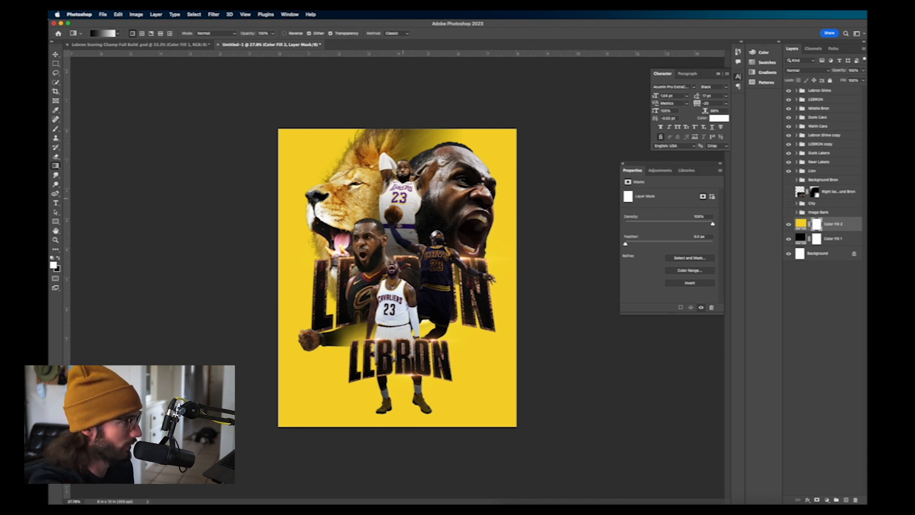
drag(539, 106, 425, 229)
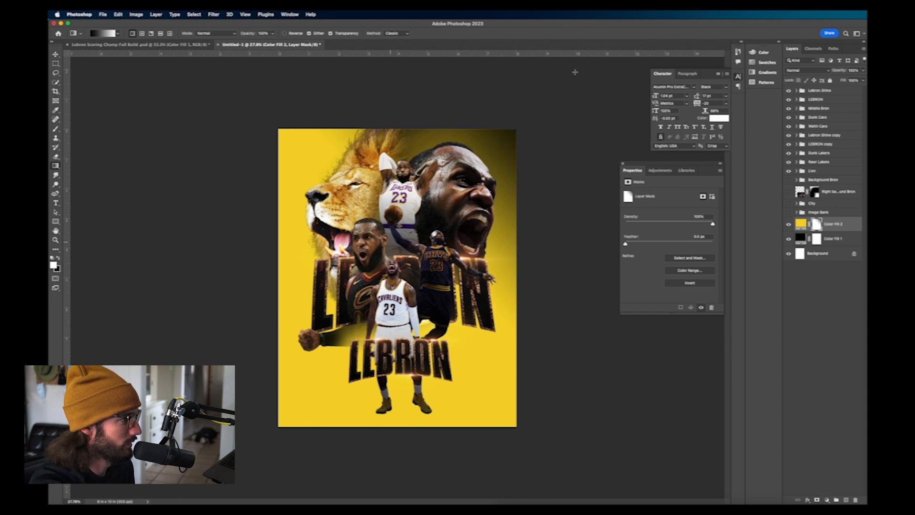
mouse_move(367, 268)
mouse_down()
mouse_move(566, 100)
mouse_move(529, 122)
mouse_move(574, 82)
mouse_up()
drag(438, 208, 562, 90)
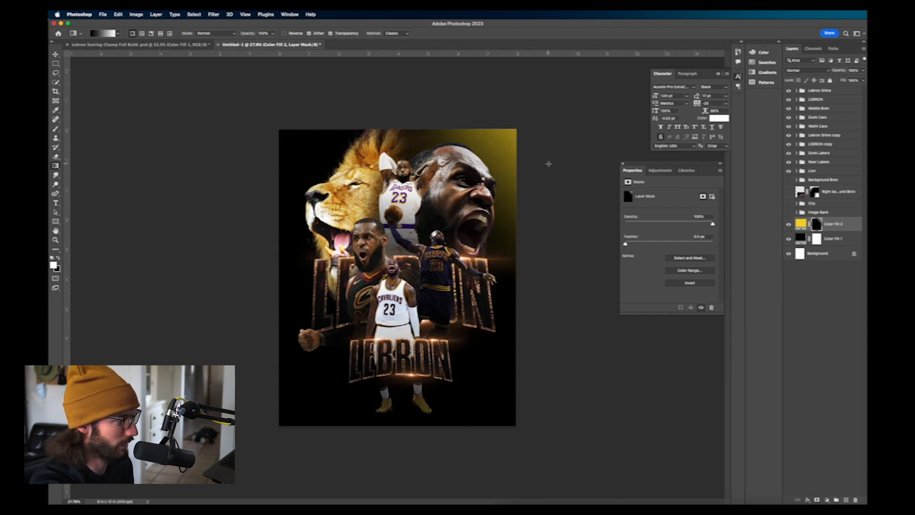
Step: Recolor the corner glow to a darker gold with hue 42, saturation 75 and brightness 71
double_click(801, 224)
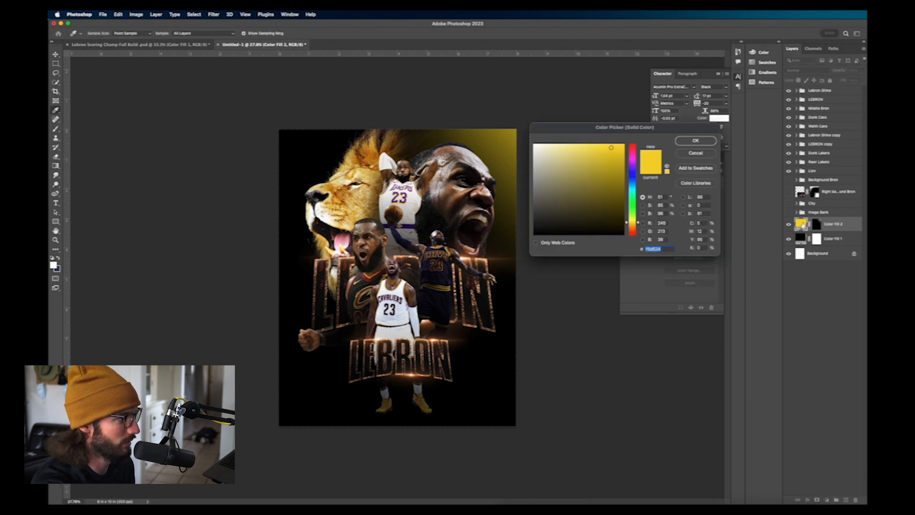
click(611, 169)
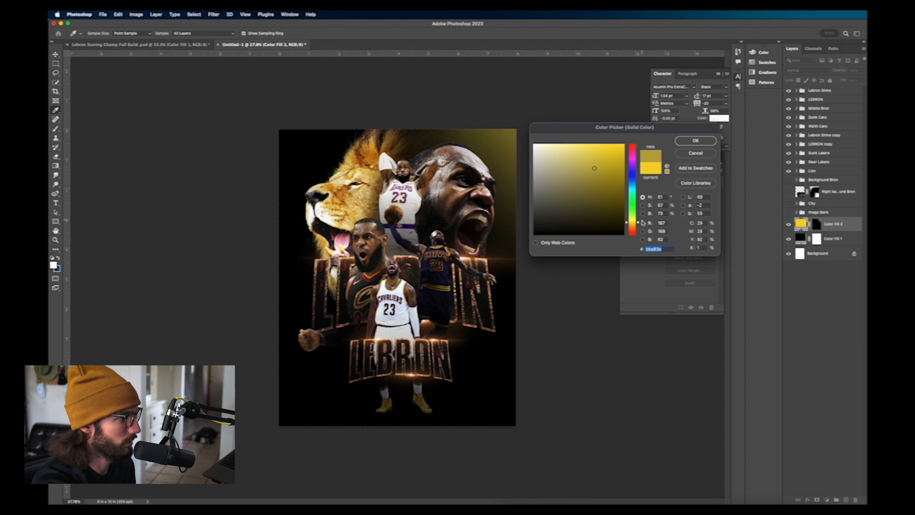
drag(636, 224, 637, 226)
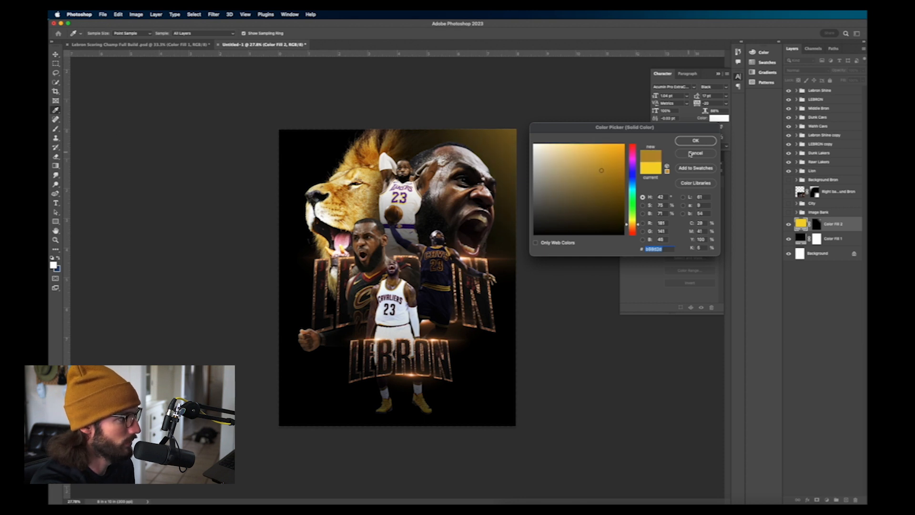
key(Return)
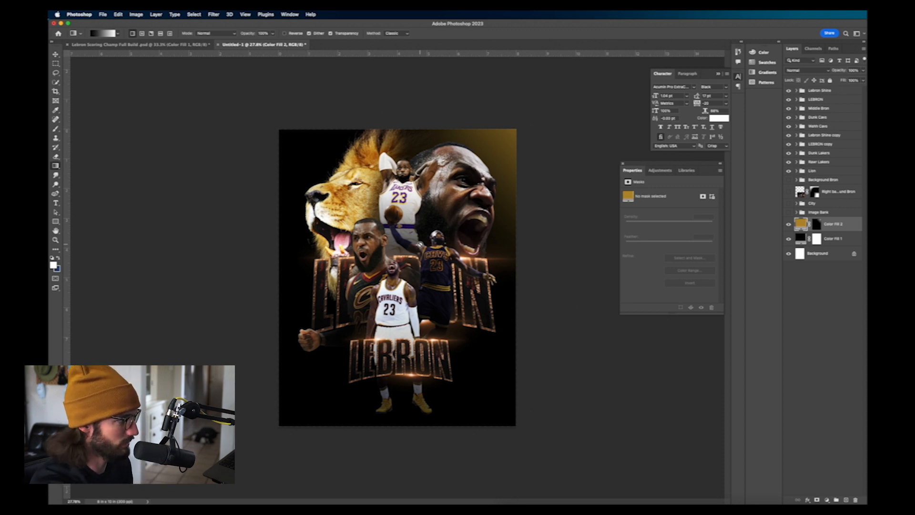
Step: Add a clipped Hue/Saturation adjustment directly above the roaring portrait layer in Rawr Lakers
scroll(467, 145, down, 3)
scroll(472, 184, up, 6)
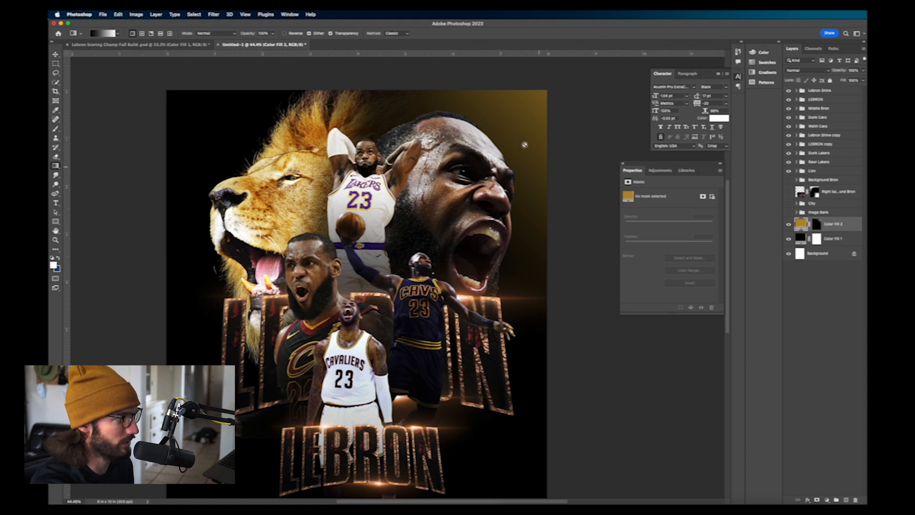
scroll(485, 130, up, 3)
scroll(491, 147, down, 3)
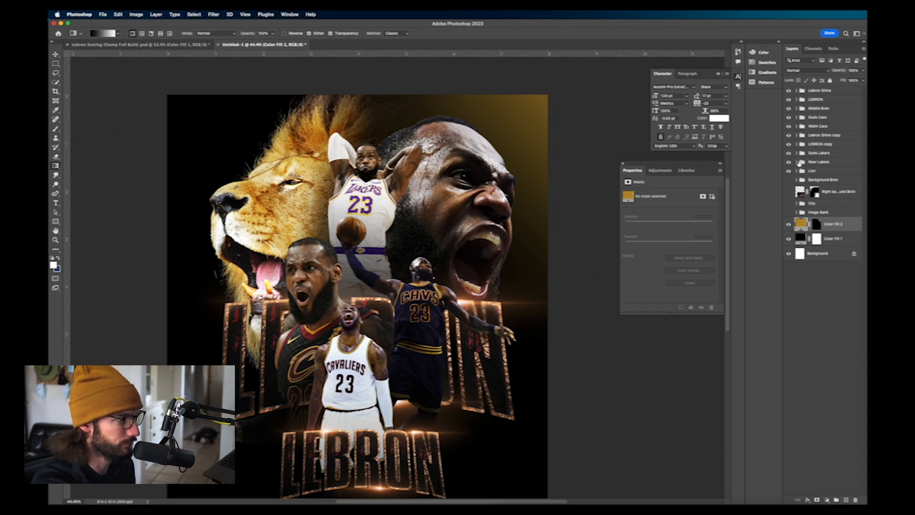
click(797, 163)
click(848, 204)
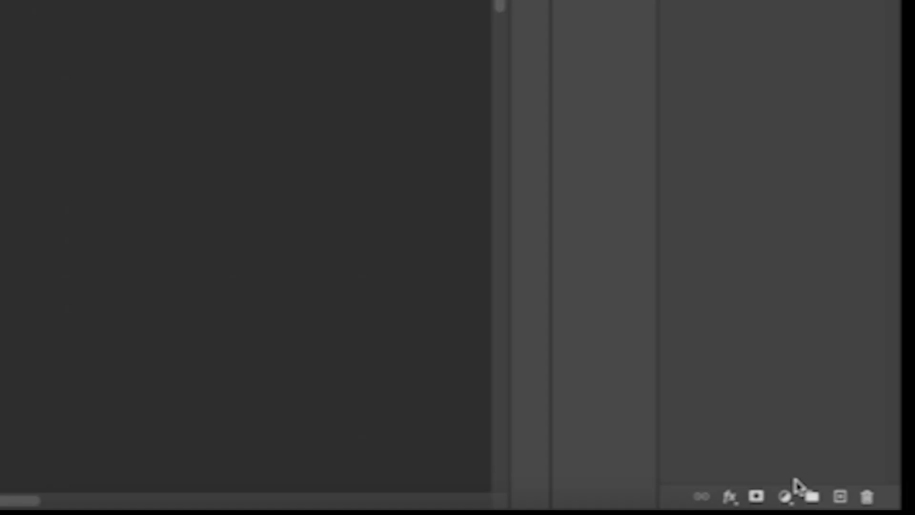
click(827, 500)
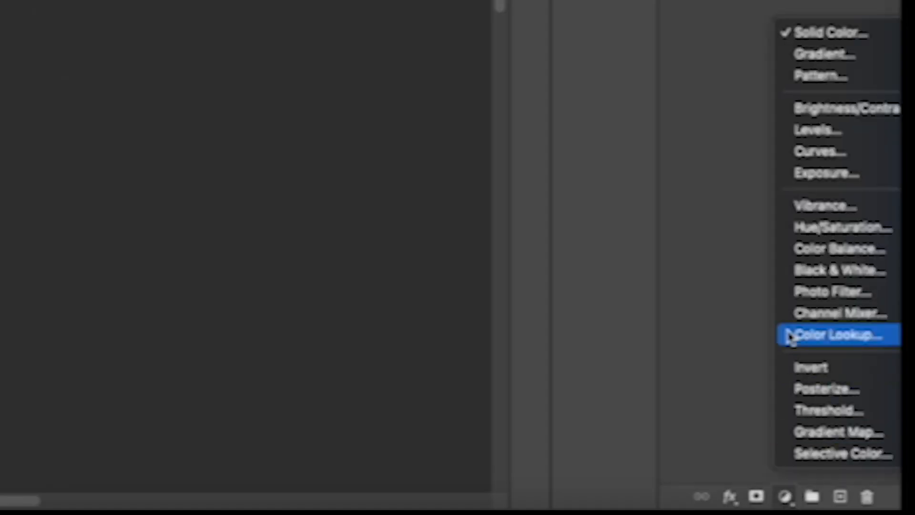
click(791, 228)
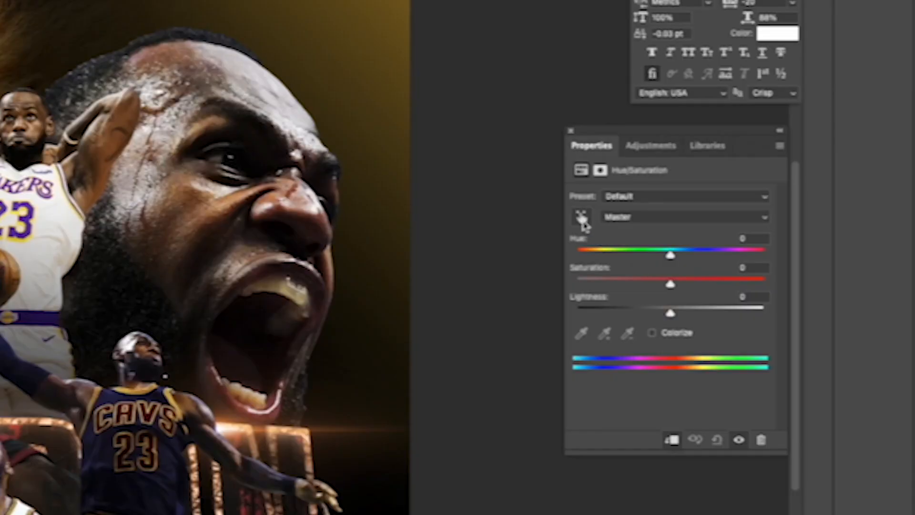
Step: Colorize the roaring portrait gold with Hue 38, Saturation 61 and Lightness +30
click(652, 333)
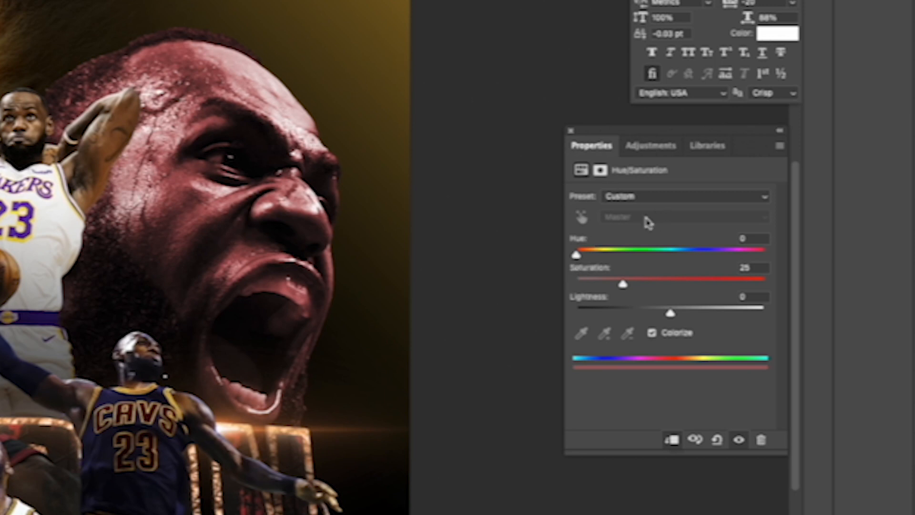
drag(576, 256, 597, 256)
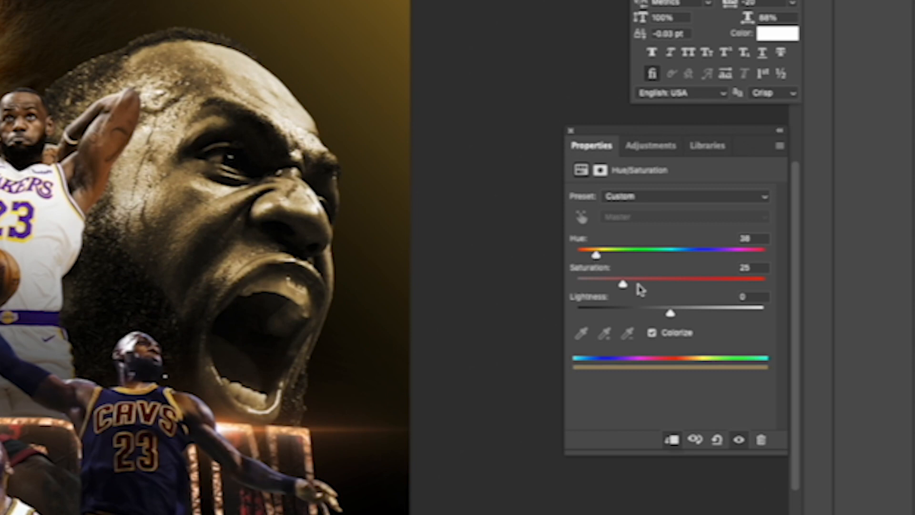
drag(623, 284, 694, 315)
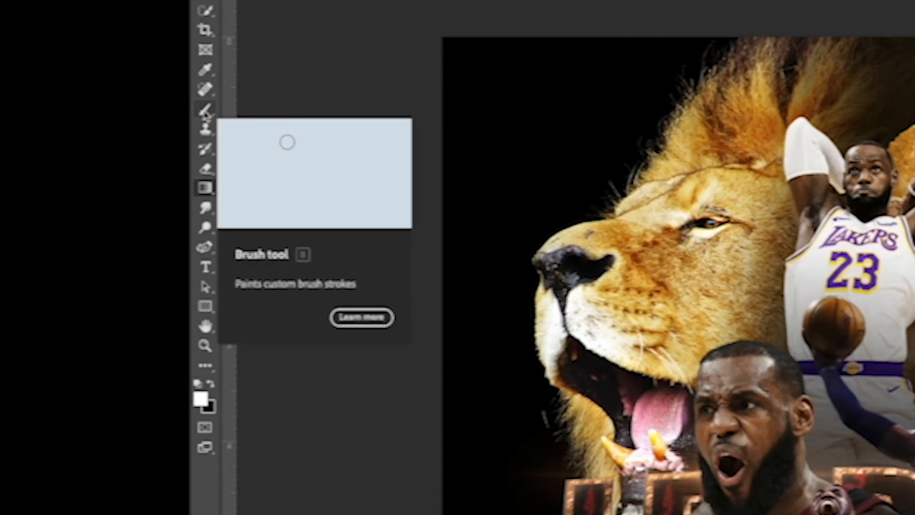
Step: Paint black with the Brush over the face on the colorize adjustment's mask to remove the gold tint there
click(206, 111)
click(211, 386)
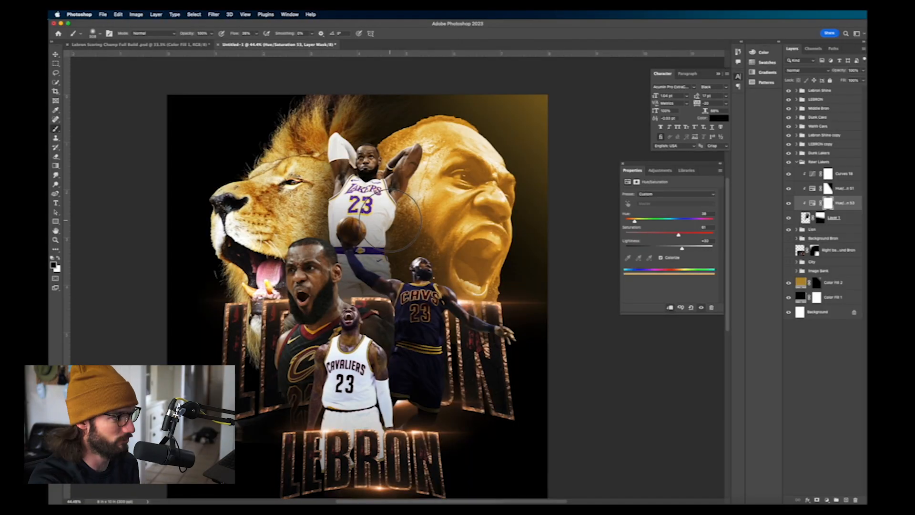
mouse_move(386, 183)
mouse_down()
mouse_move(422, 325)
mouse_move(433, 299)
mouse_move(456, 325)
mouse_move(497, 218)
mouse_move(508, 158)
mouse_move(446, 187)
mouse_move(365, 168)
mouse_move(345, 151)
mouse_move(349, 233)
mouse_move(390, 266)
mouse_move(413, 308)
mouse_move(454, 324)
mouse_move(491, 263)
mouse_up()
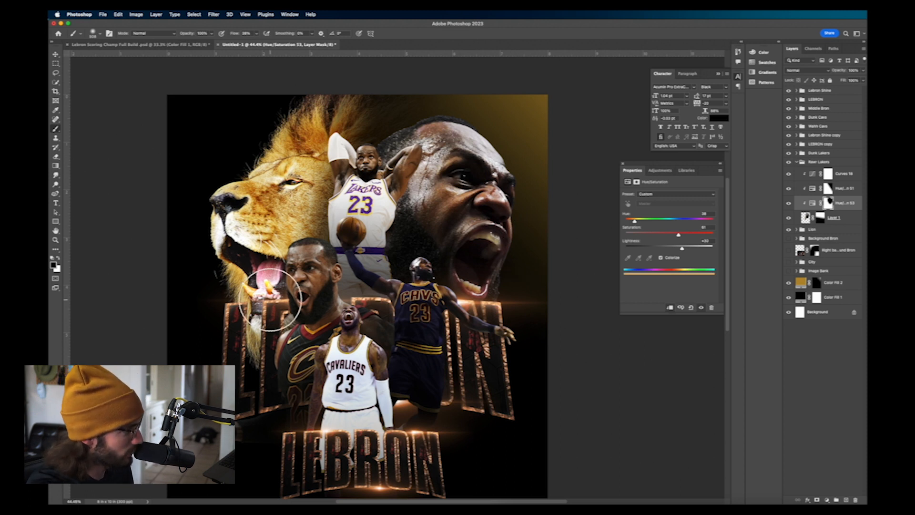
Step: Paint white with a small soft Brush on the colorize mask along the hairline and forehead edge to restore a gold rim
click(58, 259)
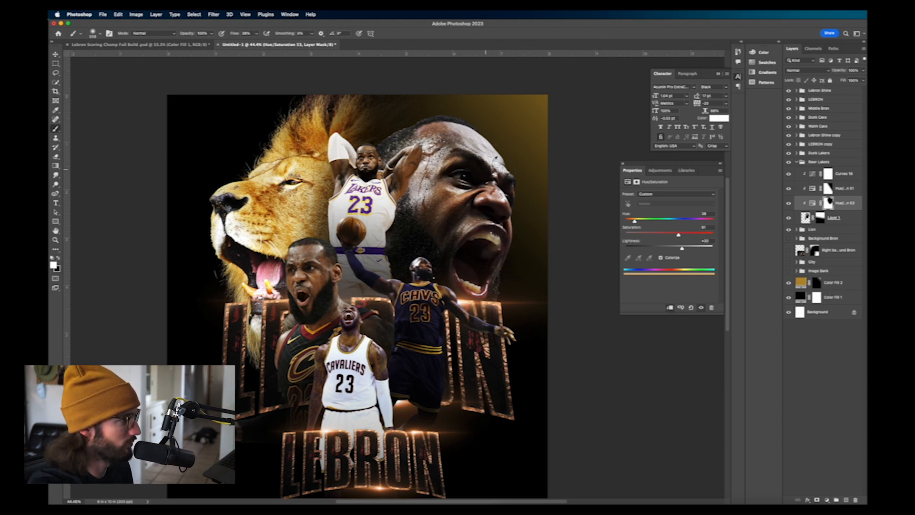
scroll(500, 159, up, 5)
right_click(498, 160)
drag(576, 176, 559, 176)
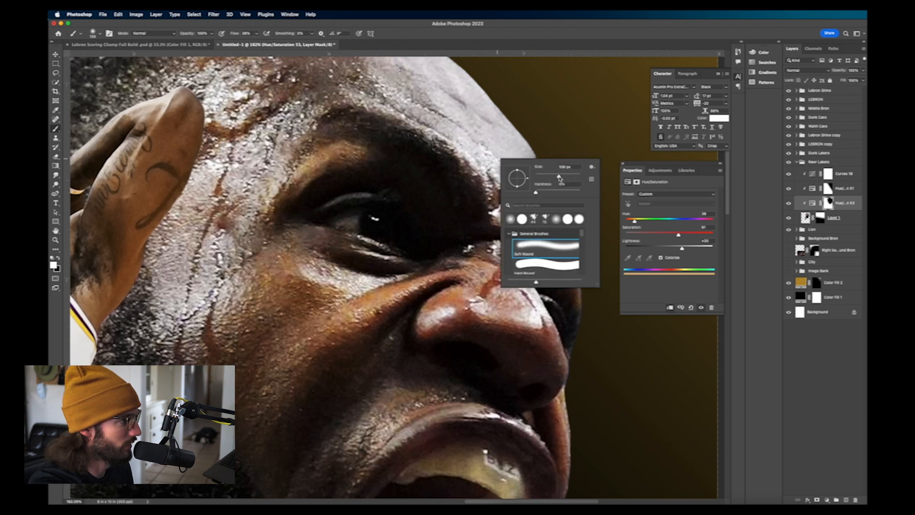
scroll(559, 141, down, 3)
scroll(589, 106, down, 2)
key(Return)
scroll(586, 124, down, 2)
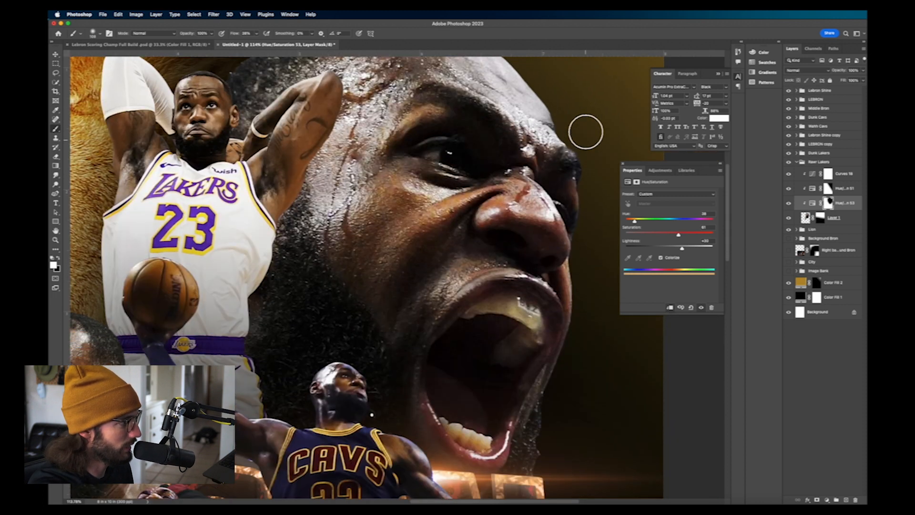
scroll(586, 131, up, 5)
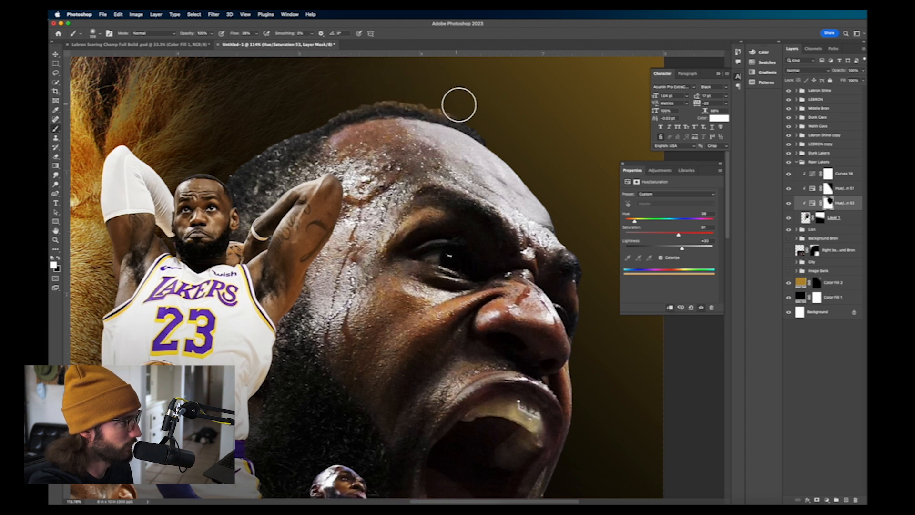
scroll(507, 135, down, 5)
scroll(542, 147, up, 5)
drag(451, 121, 489, 172)
scroll(506, 170, down, 2)
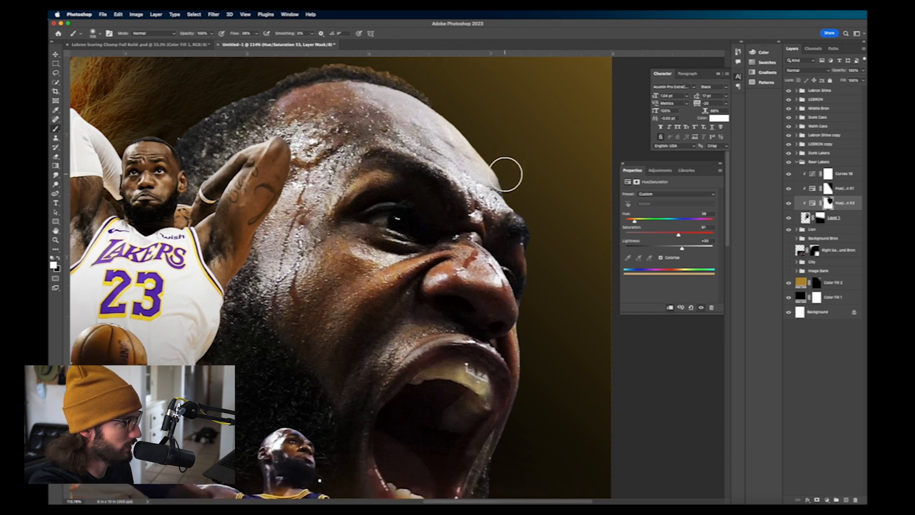
Step: Restore the gold tint along the brow edge, then soften the light with the soft Brush enlarged to 428 px
mouse_move(538, 244)
mouse_down()
mouse_move(538, 297)
mouse_move(541, 216)
mouse_move(512, 173)
mouse_up()
right_click(512, 172)
click(591, 185)
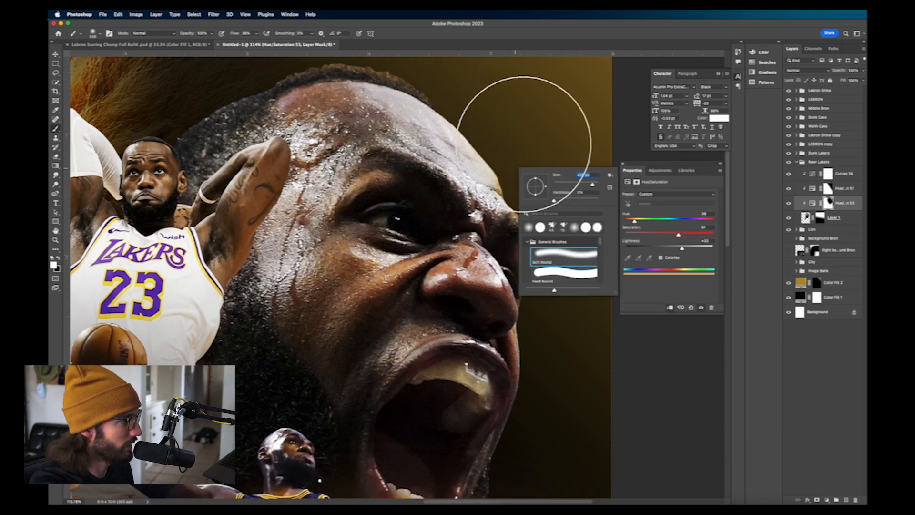
key(Return)
scroll(556, 159, down, 3)
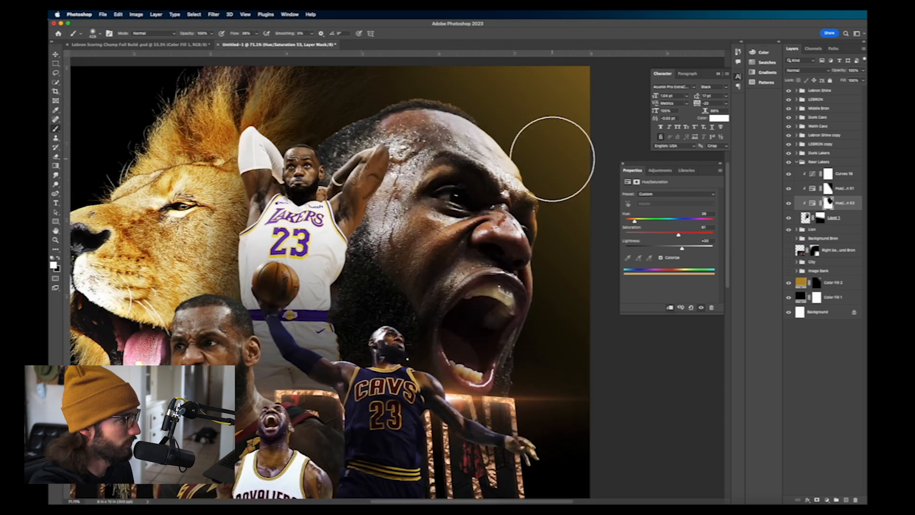
Step: Paint white with a smaller soft Brush on the colorize mask along the far cheek and jaw for a gold edge
right_click(538, 146)
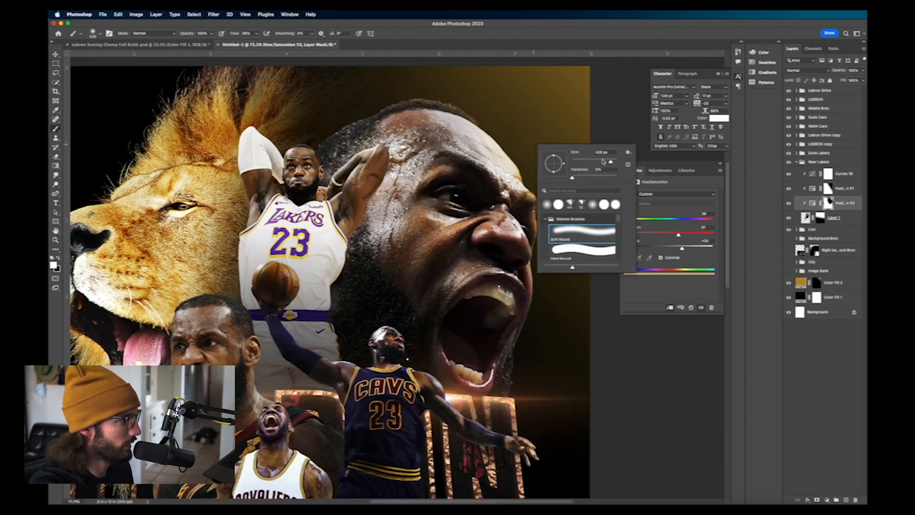
click(601, 161)
key(Return)
scroll(547, 213, up, 5)
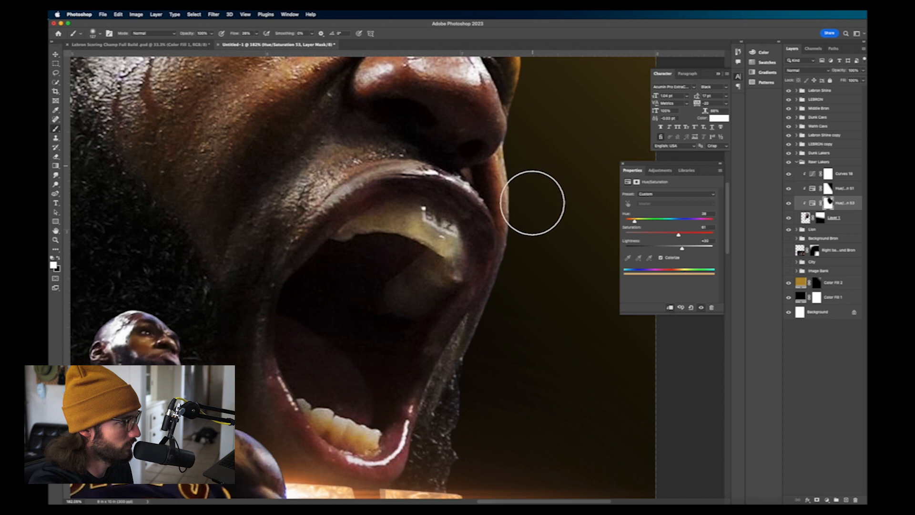
scroll(502, 384, down, 5)
scroll(503, 384, up, 3)
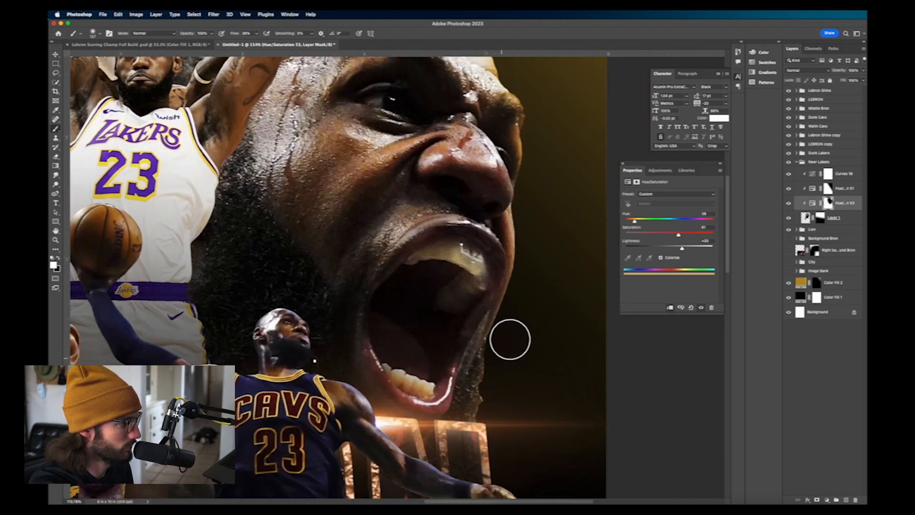
scroll(532, 262, down, 5)
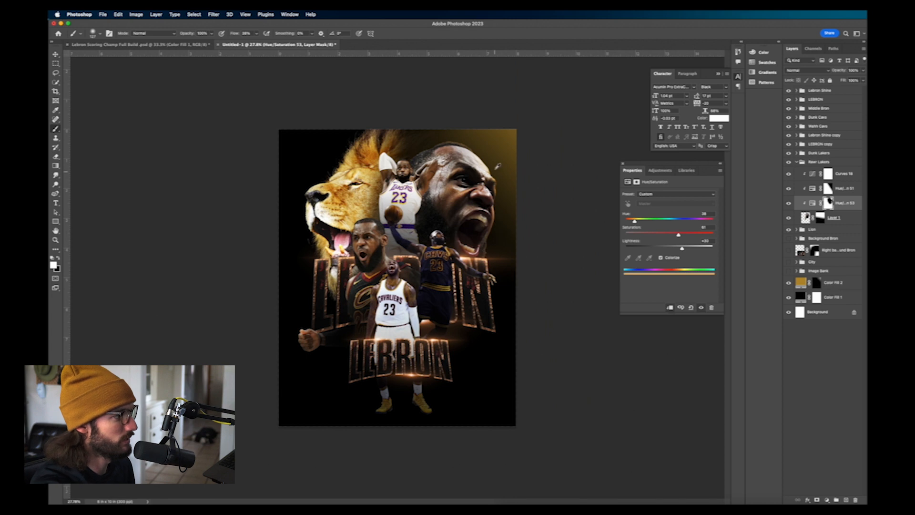
Step: Blend the gold tint over the forehead and brow edge on the colorize mask with a large soft white Brush
scroll(497, 166, up, 4)
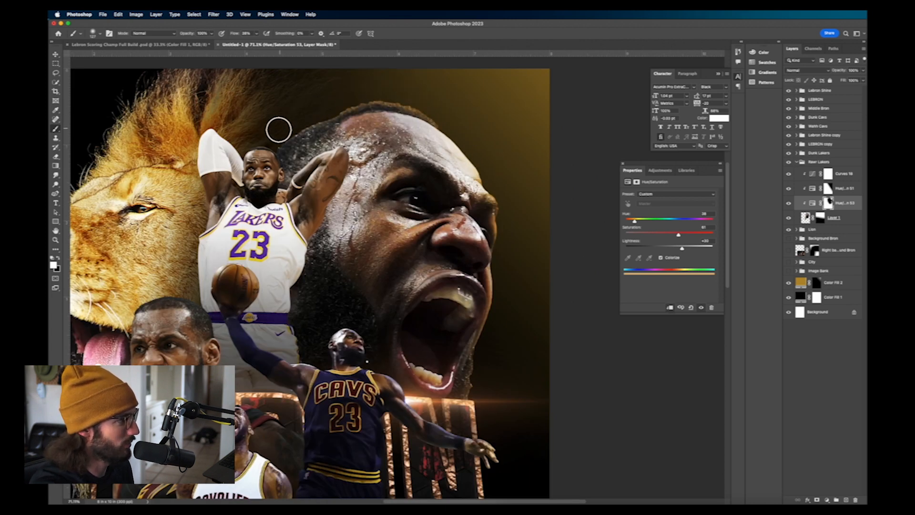
scroll(381, 130, down, 4)
scroll(495, 202, up, 4)
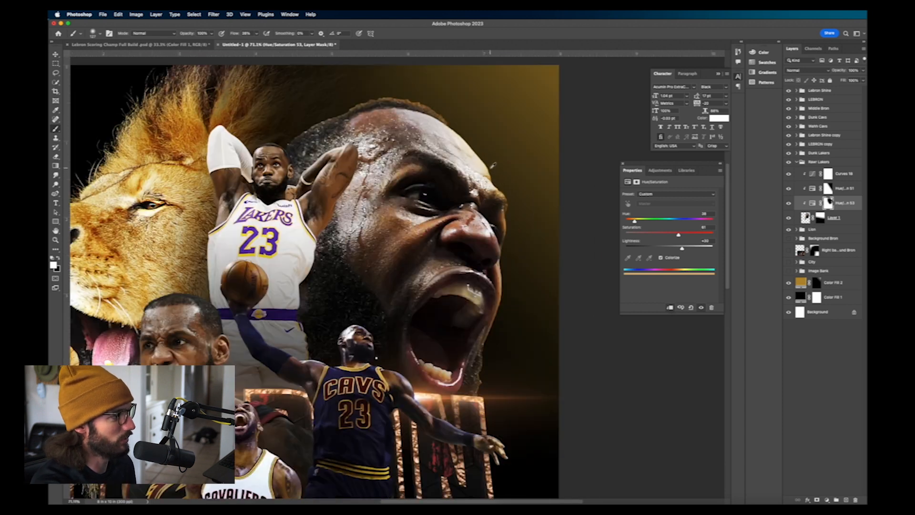
scroll(493, 164, up, 3)
right_click(510, 162)
click(586, 180)
scroll(572, 148, down, 1)
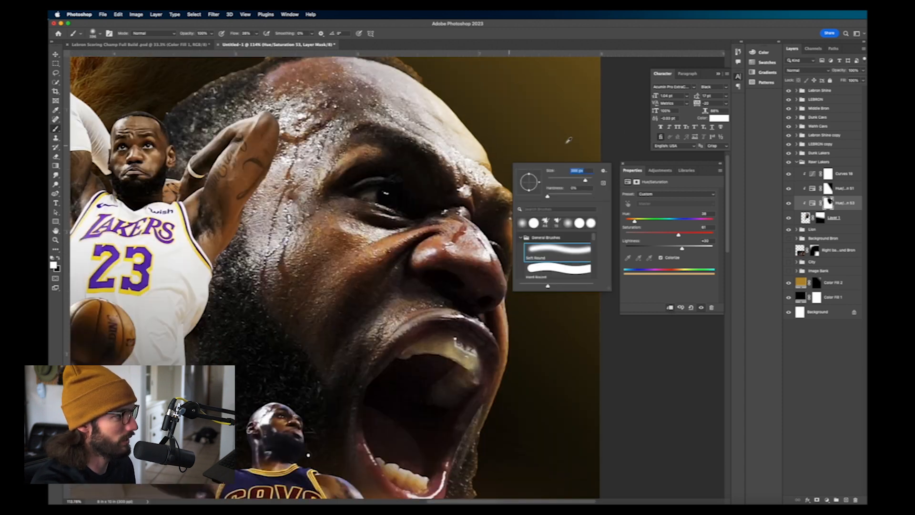
key(Return)
scroll(562, 181, down, 3)
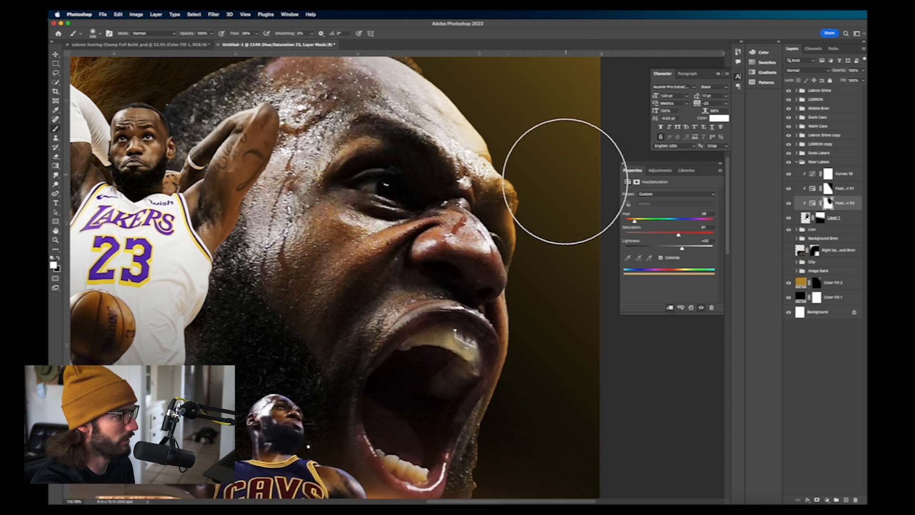
right_click(542, 124)
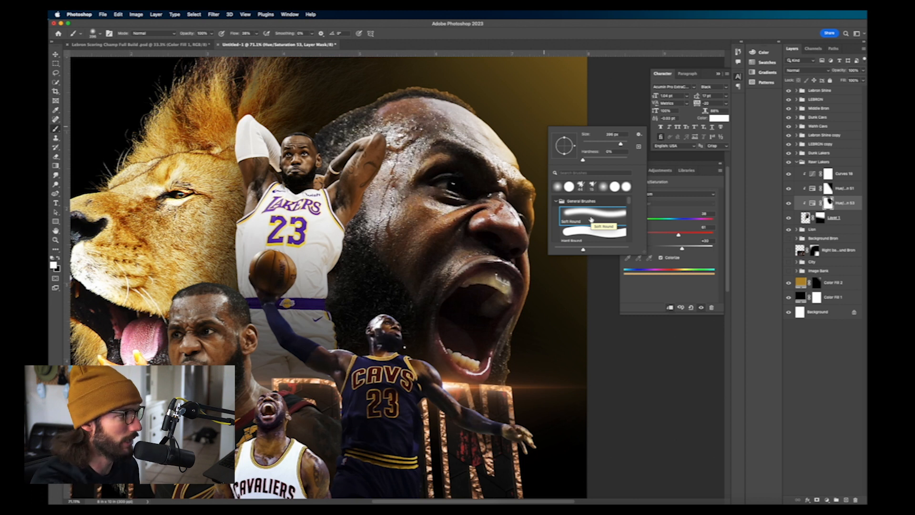
key(Return)
scroll(543, 145, up, 1)
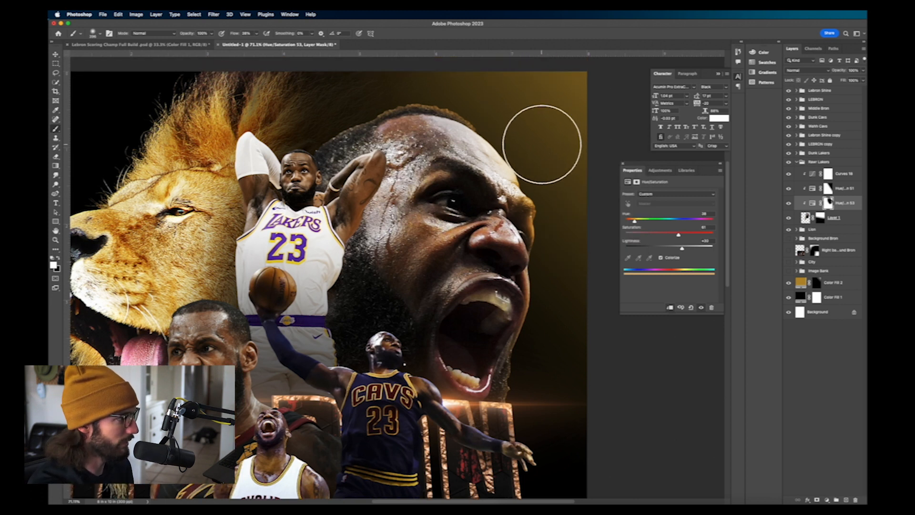
Step: Add a clipped Hue/Saturation adjustment directly above the roaring portrait's Layer 1 and set its Lightness to +100
key(super+0)
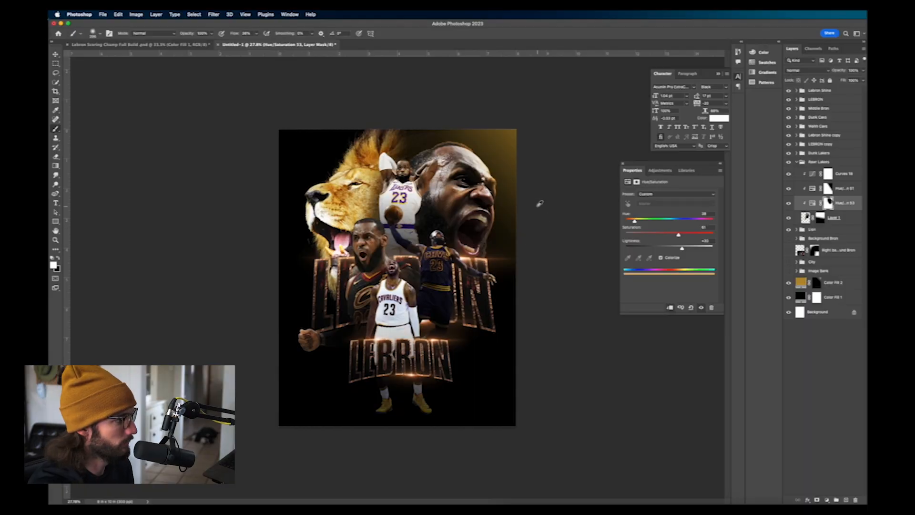
scroll(479, 181, up, 3)
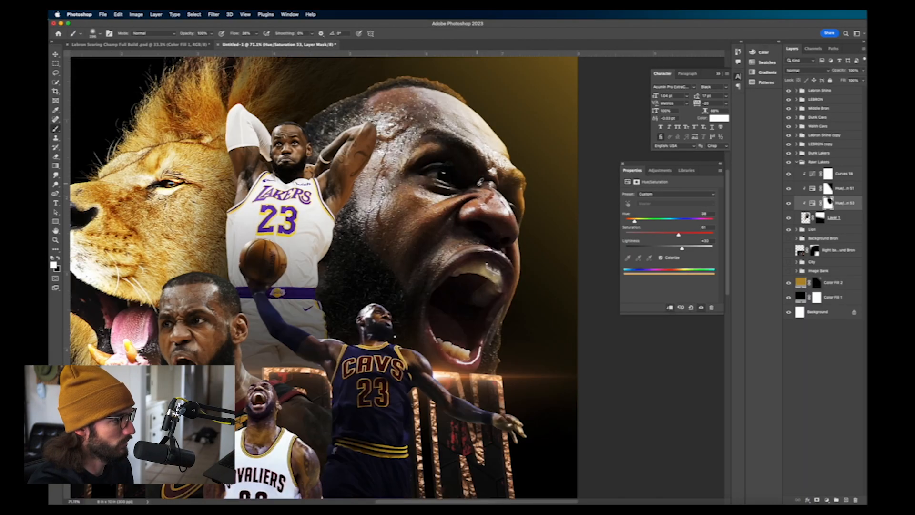
scroll(524, 176, up, 3)
scroll(495, 167, up, 2)
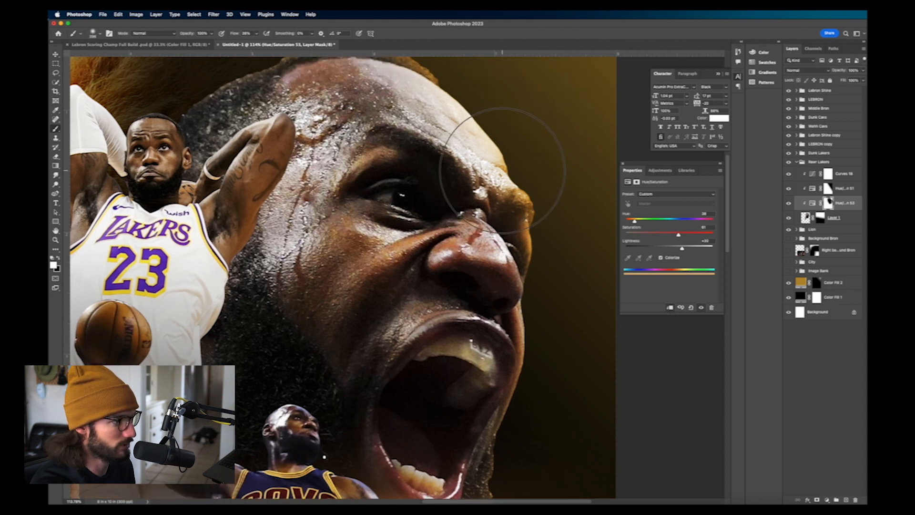
click(846, 222)
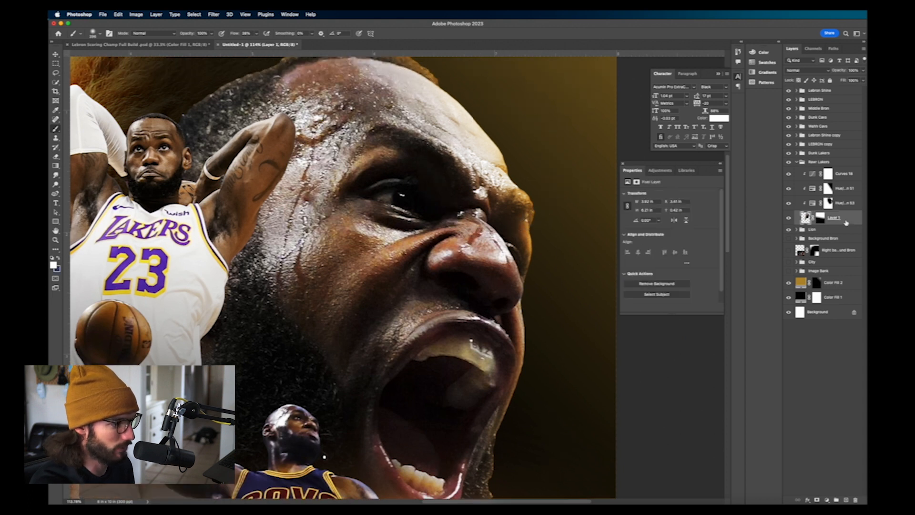
click(824, 500)
click(841, 411)
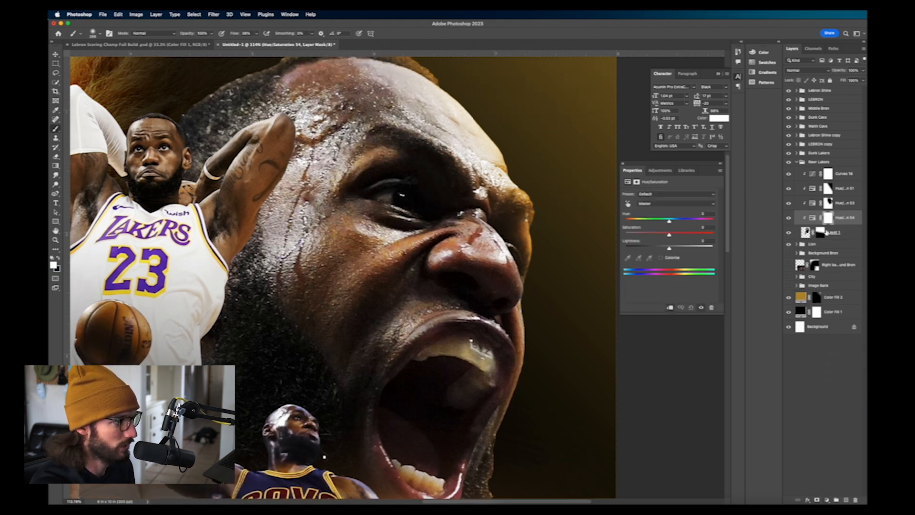
drag(669, 249, 713, 248)
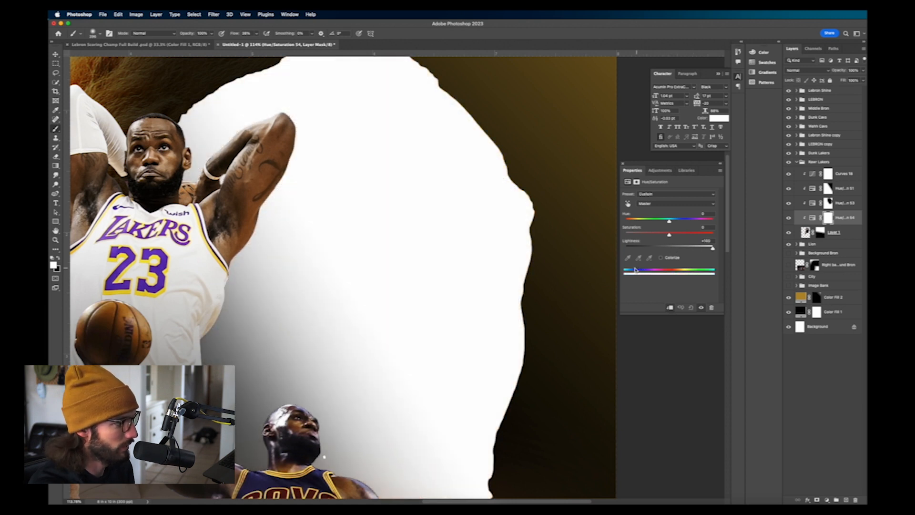
Step: Paint black with the Brush over the face on the new adjustment's mask to remove the white
scroll(552, 299, down, 5)
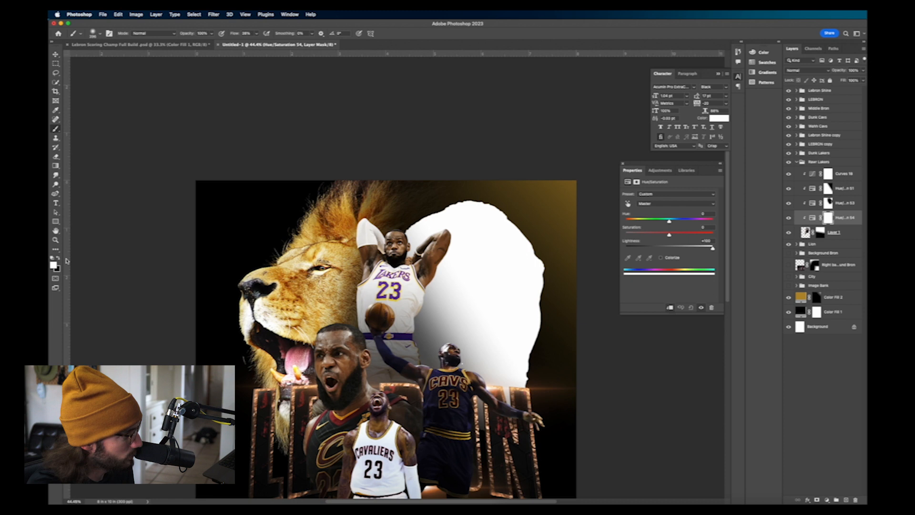
click(57, 258)
mouse_move(418, 310)
mouse_down()
mouse_move(453, 458)
mouse_move(526, 325)
mouse_move(513, 408)
mouse_move(551, 272)
mouse_move(549, 204)
mouse_move(527, 193)
mouse_move(404, 206)
mouse_move(386, 245)
mouse_move(329, 272)
mouse_move(513, 208)
mouse_up()
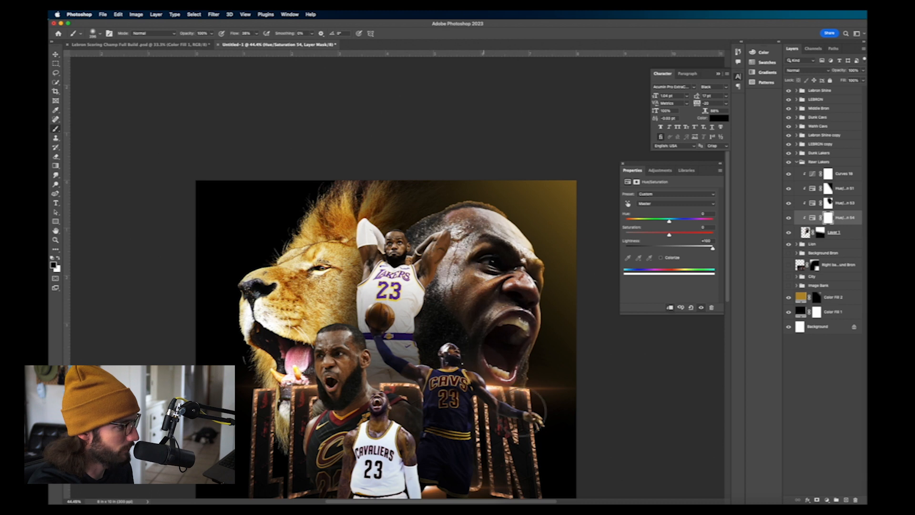
Step: Paint white with a very small soft Brush on the Lightness adjustment's mask along the hairline to start a bright rim
right_click(506, 334)
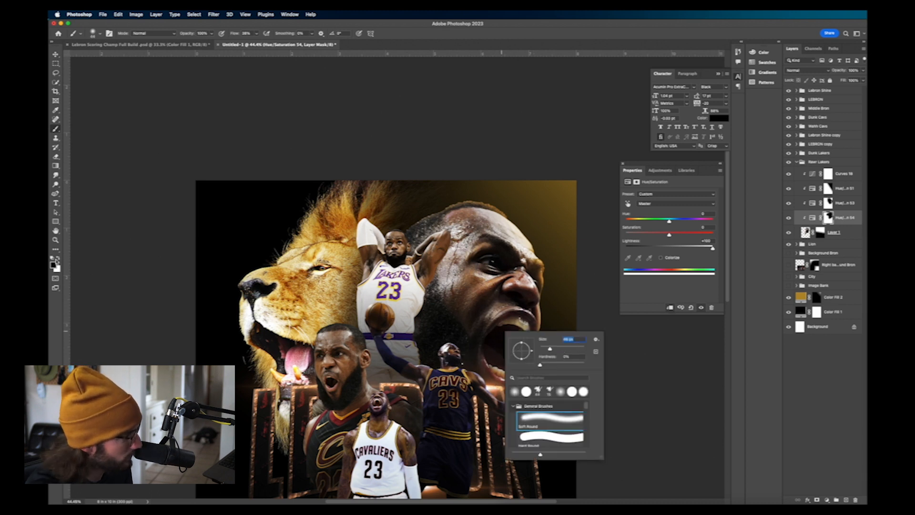
click(58, 258)
scroll(529, 223, up, 10)
right_click(410, 140)
mouse_move(357, 128)
mouse_down()
mouse_move(494, 237)
mouse_move(496, 264)
mouse_up()
scroll(552, 255, down, 10)
scroll(532, 233, up, 9)
mouse_move(459, 233)
mouse_down()
mouse_move(388, 213)
mouse_move(270, 200)
mouse_move(145, 224)
mouse_up()
Step: Paint a thin bright rim along the forehead's outer edge down toward the brow on the Lightness adjustment's mask
scroll(144, 225, down, 6)
scroll(282, 247, up, 5)
scroll(282, 247, up, 3)
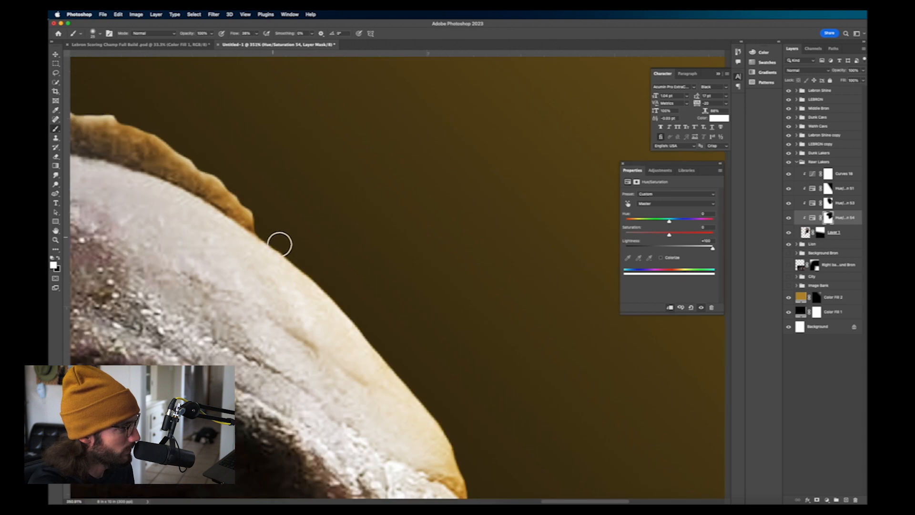
drag(386, 350, 458, 461)
scroll(463, 452, down, 5)
mouse_move(455, 243)
mouse_down()
mouse_move(468, 279)
mouse_move(489, 301)
mouse_up()
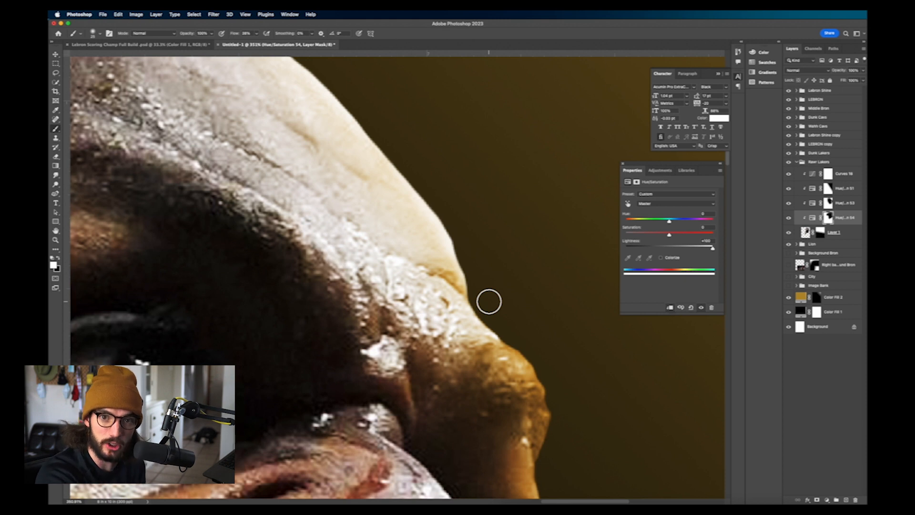
scroll(488, 301, down, 2)
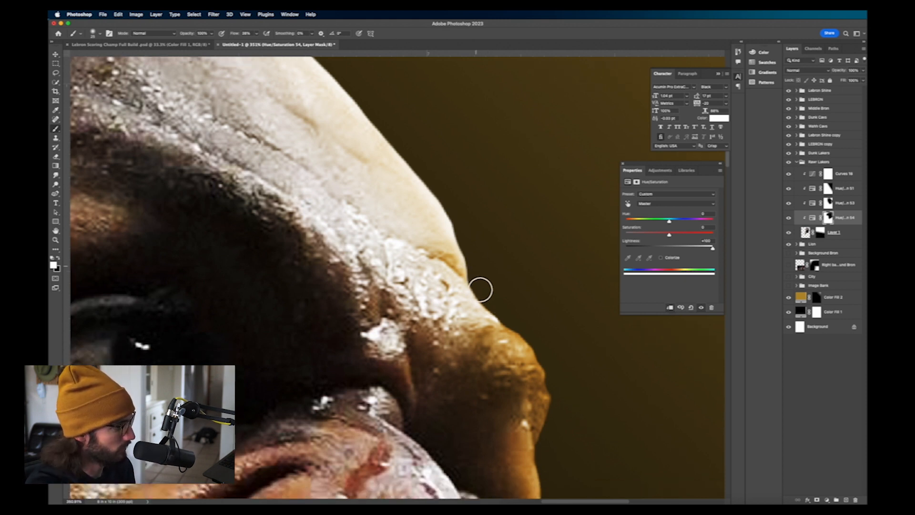
Step: Continue the thin bright rim around the protruding brow and down past the far eye on the same mask
mouse_move(491, 307)
mouse_down()
mouse_move(547, 374)
mouse_move(551, 425)
mouse_up()
scroll(550, 425, down, 5)
drag(549, 231, 533, 417)
scroll(533, 417, down, 5)
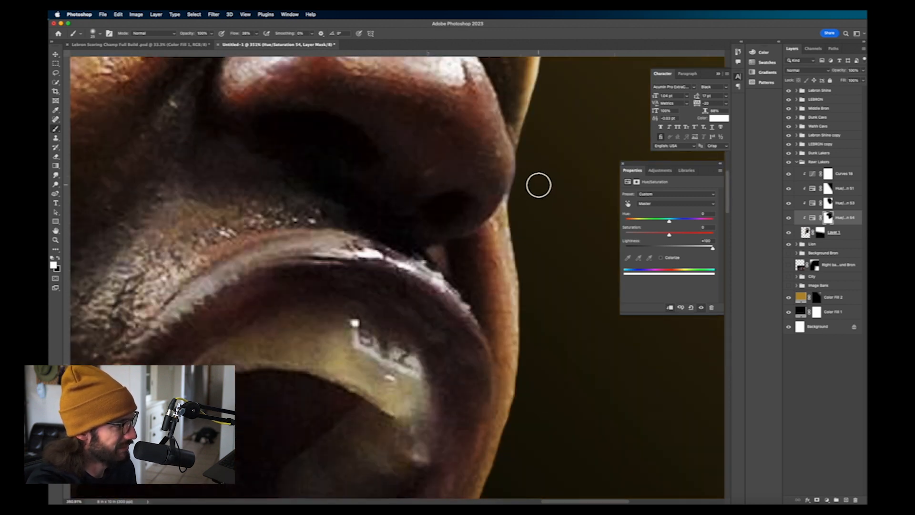
Step: Extend the thin bright rim down the far cheek beside the open mouth and check it against the whole poster
drag(522, 205, 525, 410)
scroll(525, 410, down, 10)
scroll(520, 432, up, 3)
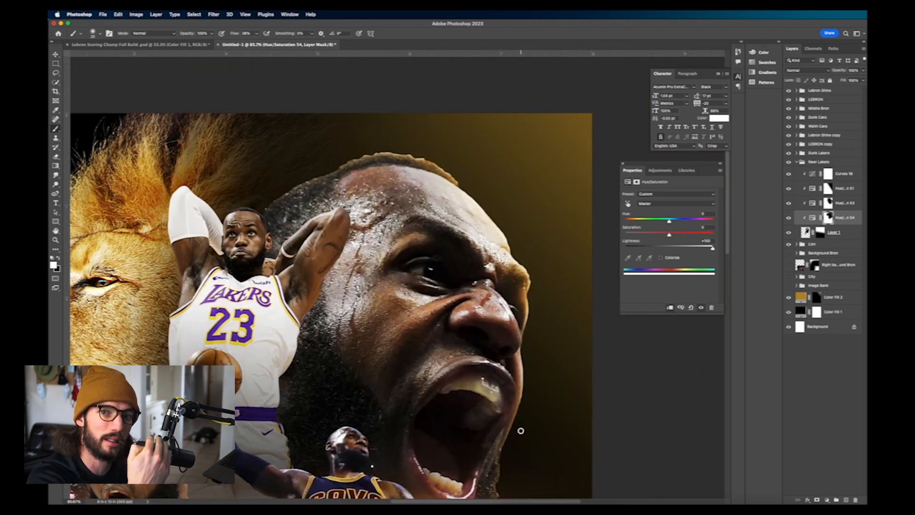
scroll(521, 430, down, 5)
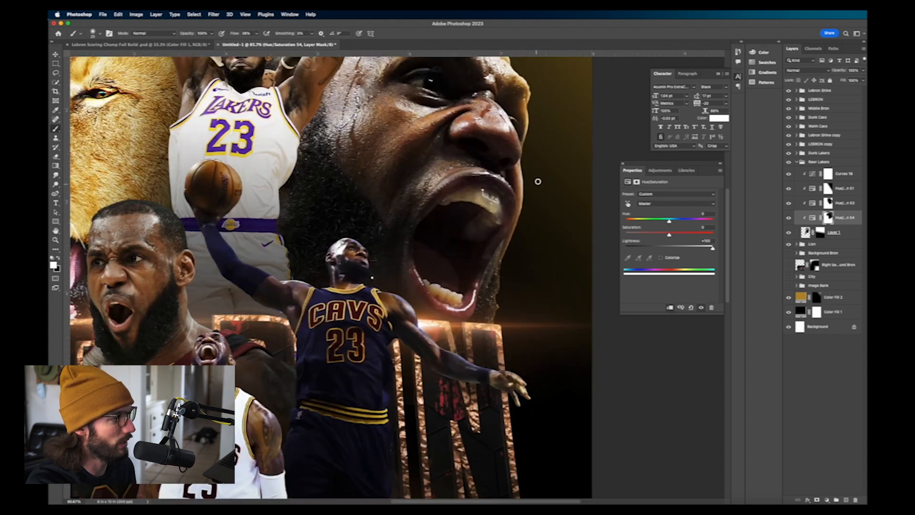
scroll(538, 182, up, 4)
scroll(487, 310, down, 6)
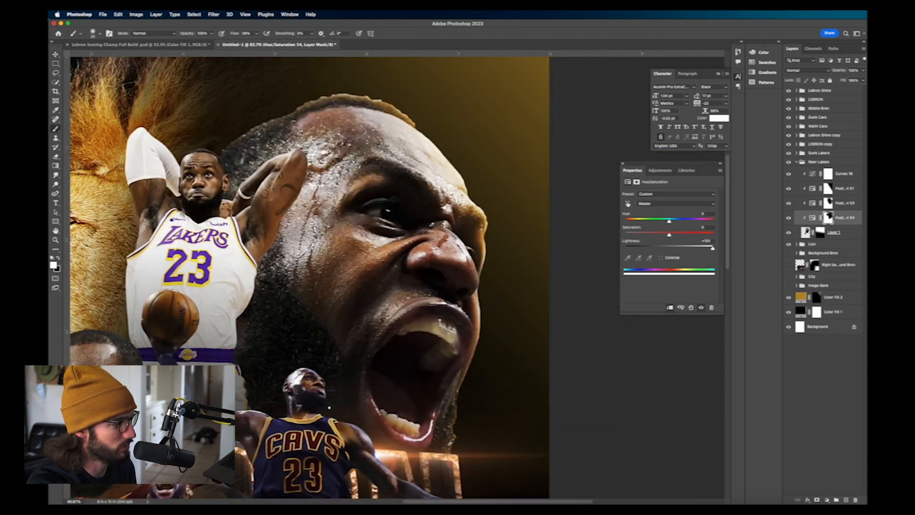
scroll(515, 389, down, 5)
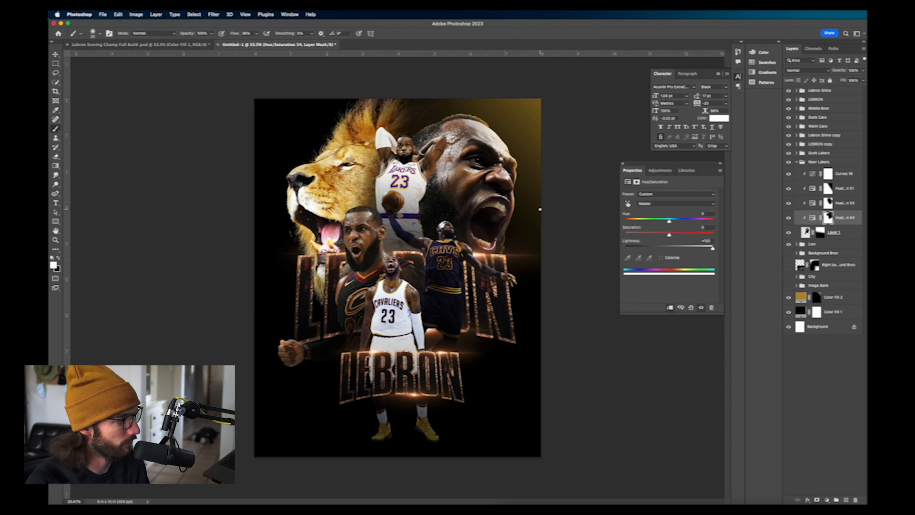
scroll(421, 258, up, 3)
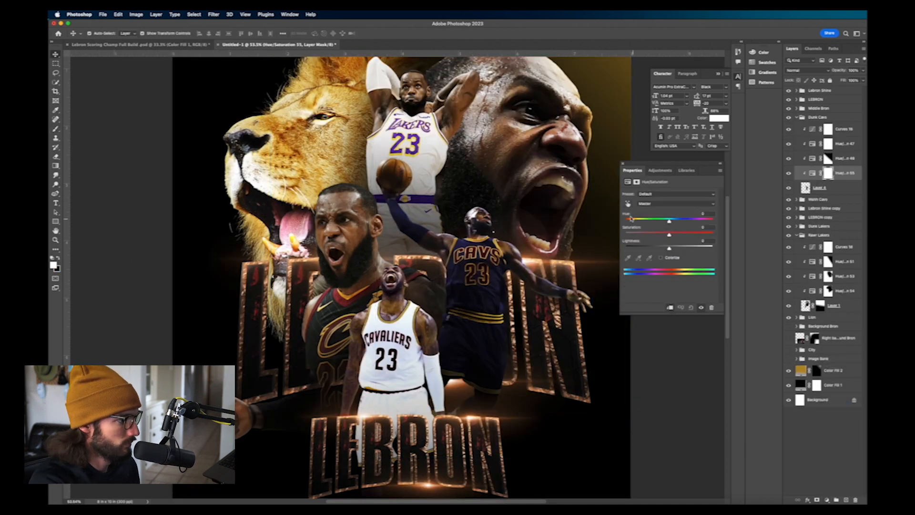
Step: Colorize the dunking Cavs player's Hue/Saturation adjustment with hue 47, saturation 62 and lightness +31, and mask it off his body with black
mouse_move(657, 220)
mouse_down()
mouse_move(637, 222)
mouse_move(679, 235)
mouse_up()
key(b)
right_click(461, 277)
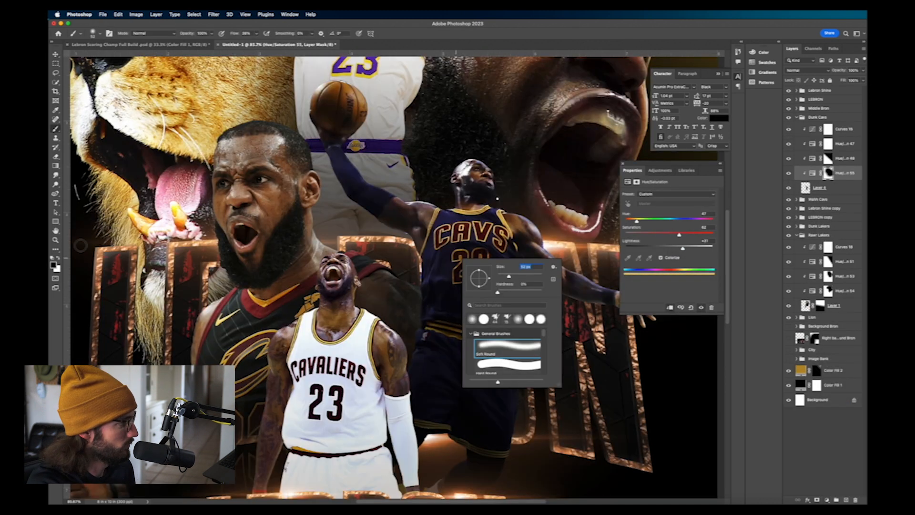
click(58, 257)
Step: Paint a soft gold rim in white on that mask along the dunking Cavs player's outstretched arm, shoulders and raised arm
scroll(524, 238, up, 4)
scroll(543, 236, down, 6)
scroll(517, 243, up, 8)
drag(414, 242, 567, 310)
scroll(455, 212, left, 3)
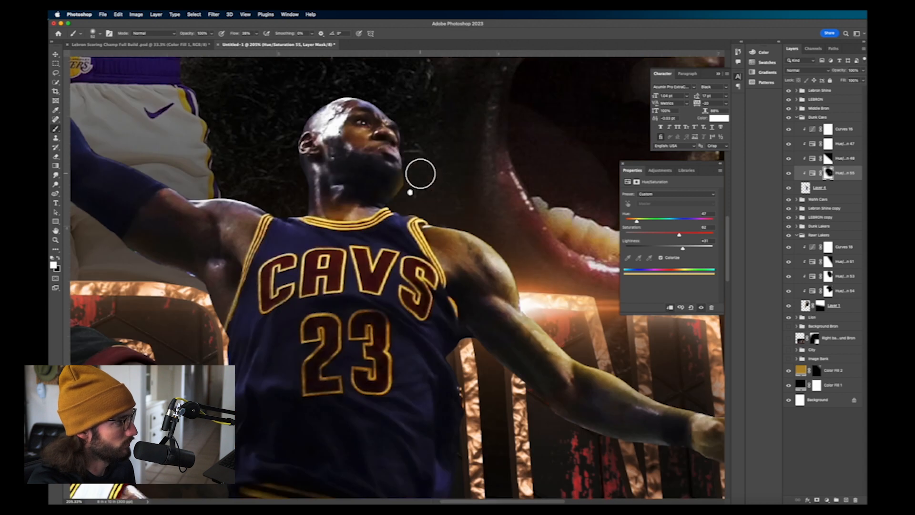
scroll(417, 142, up, 2)
scroll(370, 143, down, 5)
scroll(370, 143, up, 7)
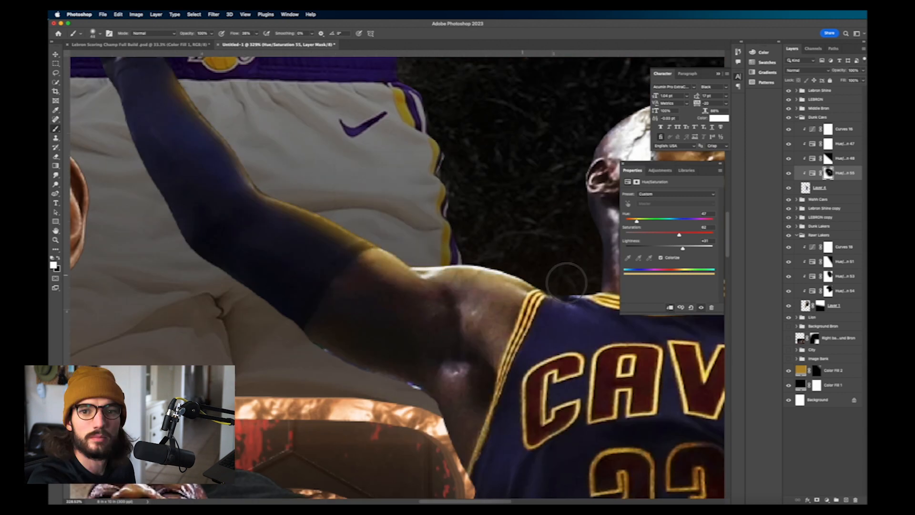
Step: Refine the gold rim around the dunking Cavs player's head and neck by painting on the same mask
scroll(548, 280, down, 4)
key(x)
scroll(326, 196, up, 2)
key(x)
drag(400, 112, 404, 205)
scroll(391, 208, down, 4)
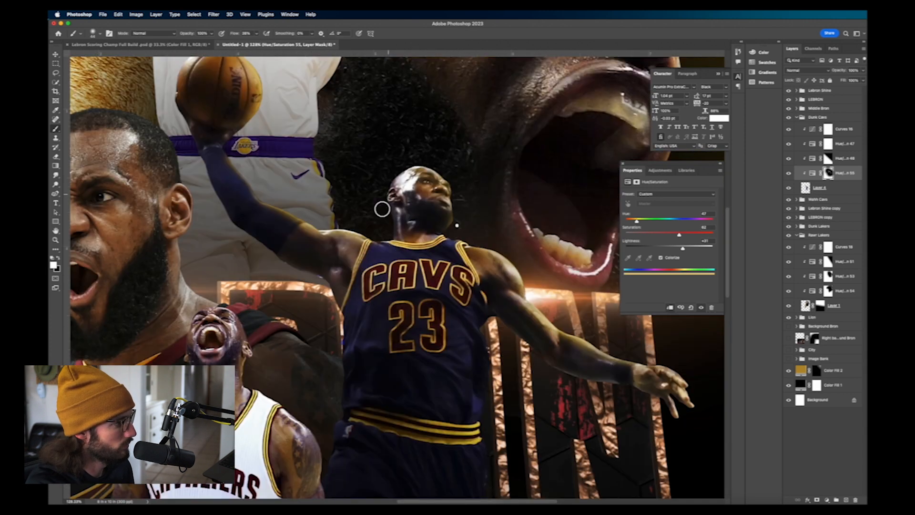
scroll(321, 161, up, 3)
scroll(321, 161, down, 8)
Step: Add a colorized Hue/Saturation adjustment to the white-jersey Cavaliers player with hue 44, saturation 61 and lightness +35
key(v)
click(383, 328)
key(super+u)
click(661, 258)
drag(626, 220, 636, 221)
mouse_move(648, 234)
mouse_down()
mouse_move(678, 234)
mouse_move(684, 248)
mouse_up()
Step: Paint the gold tint off the white-jersey player with a large soft black brush, and prepare a smaller white brush
key(b)
key(x)
right_click(365, 319)
drag(377, 448, 365, 321)
right_click(392, 327)
key(x)
drag(441, 343, 411, 343)
key(Return)
Step: Paint a gold rim in white on the mask along the white-jersey player's head, neck and shoulder edges
scroll(428, 324, up, 5)
drag(368, 210, 318, 102)
scroll(517, 419, down, 4)
scroll(458, 313, up, 6)
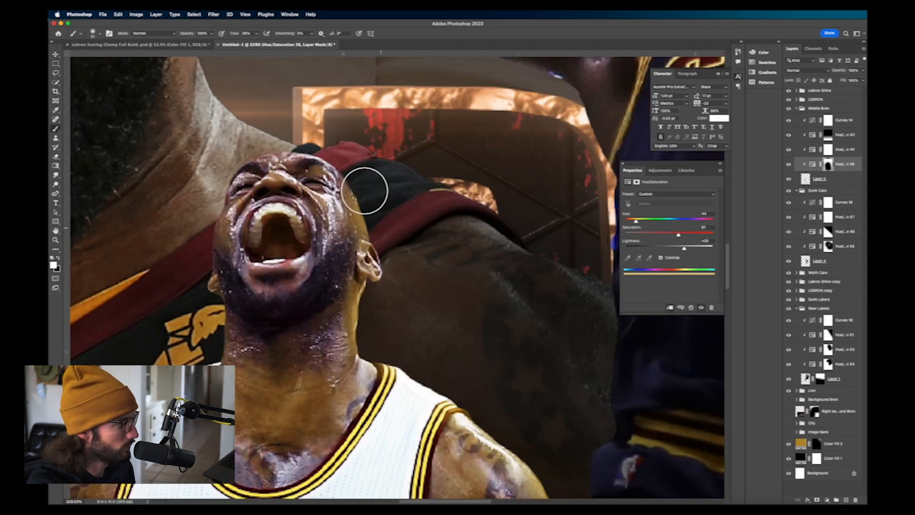
scroll(470, 245, down, 8)
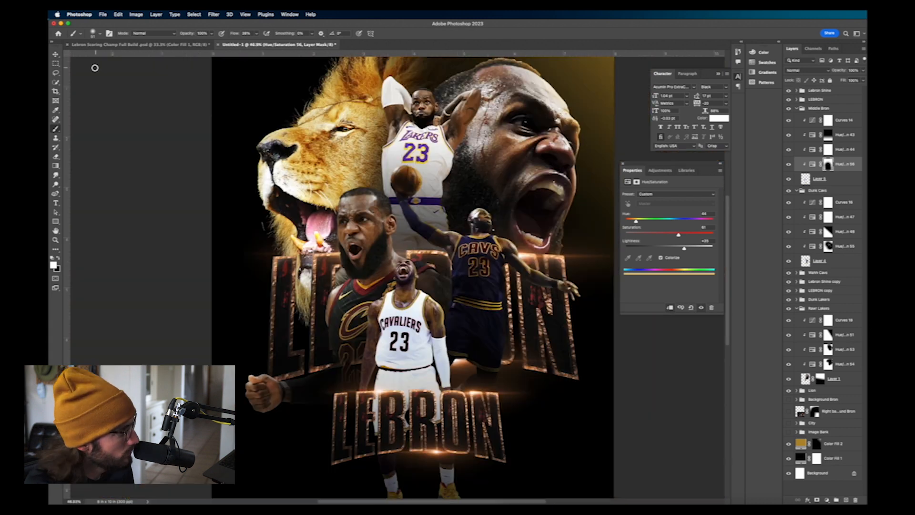
scroll(377, 247, up, 4)
Step: Add a colorized Hue/Saturation adjustment above the shouting black-jersey Cavs player with hue 51, saturation 59 and lightness +37
key(v)
click(377, 248)
click(827, 499)
click(831, 406)
click(661, 257)
drag(627, 220, 638, 220)
mouse_move(647, 233)
mouse_down()
mouse_move(684, 234)
mouse_move(685, 247)
mouse_up()
drag(684, 234, 677, 234)
scroll(490, 251, down, 6)
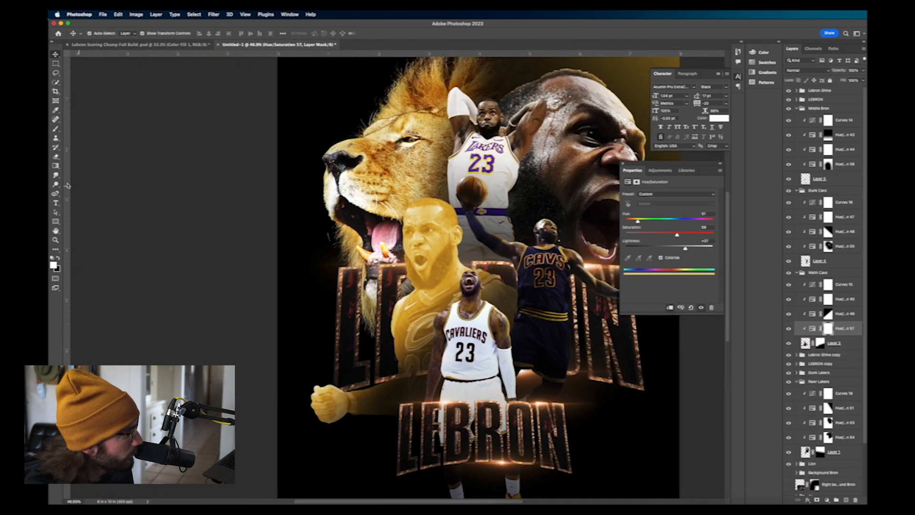
Step: Mask the gold tint off the black-jersey player with a large soft black brush, and reduce the brush size for rim work
click(55, 129)
key(x)
right_click(435, 295)
drag(472, 312, 504, 312)
drag(421, 257, 333, 333)
right_click(423, 294)
drag(493, 312, 465, 312)
Step: Paint a gold rim along the black-jersey player's head and shoulders, and move the tint adjustment above the gradient-masked Hue/Saturation layer
scroll(411, 250, up, 6)
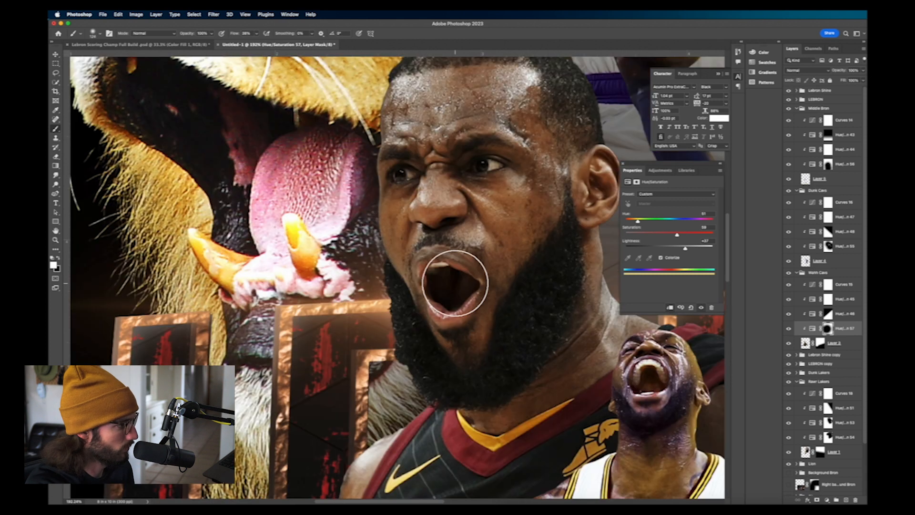
drag(646, 260, 265, 269)
drag(265, 269, 447, 378)
scroll(601, 423, down, 4)
drag(843, 328, 844, 308)
mouse_move(397, 334)
mouse_down()
mouse_move(392, 259)
mouse_move(337, 211)
mouse_up()
drag(439, 378, 426, 328)
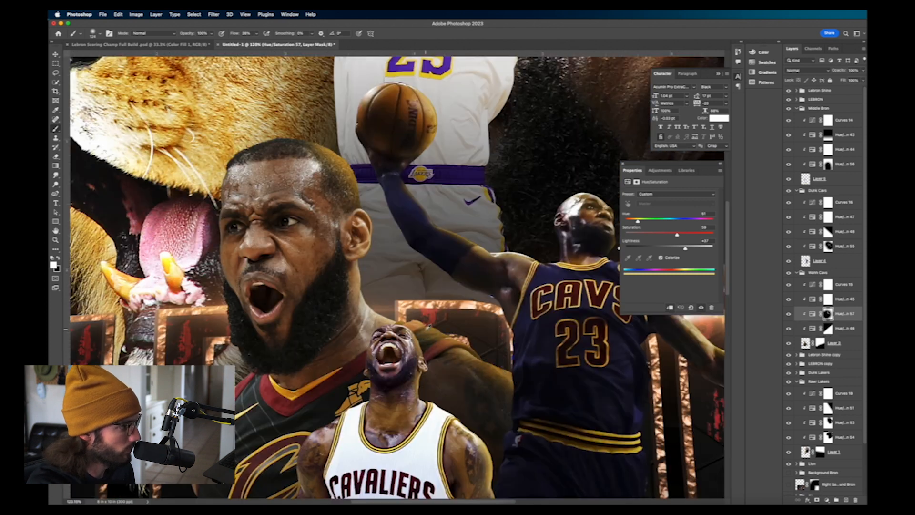
scroll(492, 347, down, 6)
Step: Add a colorized Hue/Saturation adjustment above the dunking Lakers player with hue 47, saturation 78 and lightness +27
key(v)
drag(446, 250, 388, 212)
scroll(389, 213, up, 4)
click(396, 205)
click(827, 499)
click(836, 407)
click(661, 258)
click(636, 220)
drag(669, 248, 693, 234)
scroll(545, 208, down, 6)
Step: Mask the gold tint off the dunking Lakers player with a soft black brush, and set up a smaller white brush
click(55, 129)
key(x)
right_click(382, 199)
mouse_move(425, 216)
mouse_down()
mouse_move(459, 216)
mouse_move(507, 130)
mouse_up()
click(407, 186)
scroll(407, 182, up, 4)
right_click(417, 183)
key(Return)
key(x)
Step: Paint a gold rim on the mask along the Lakers player's head and raised arm, and check it against the whole poster
scroll(465, 150, up, 3)
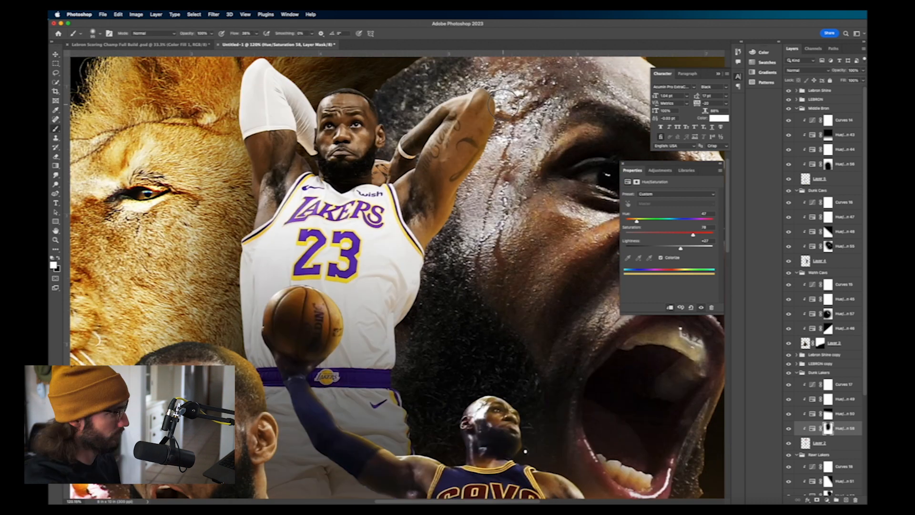
scroll(505, 107, up, 3)
scroll(398, 219, up, 5)
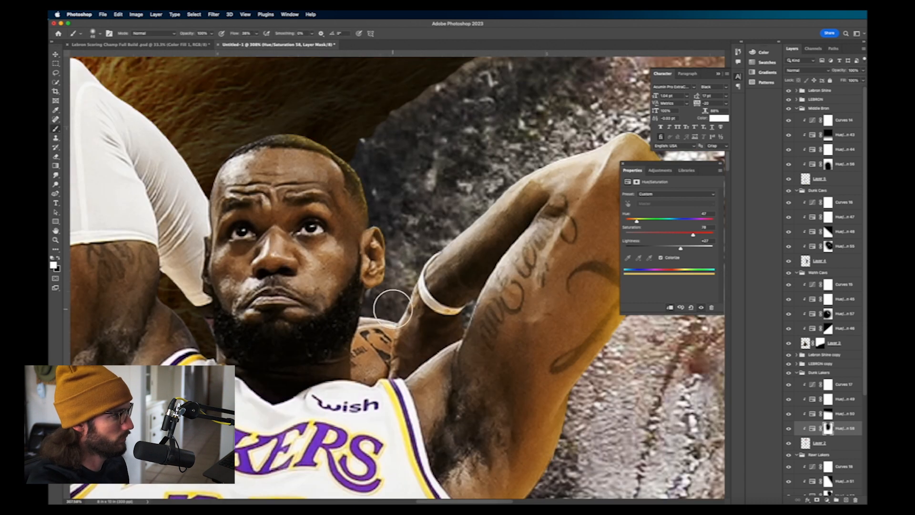
scroll(380, 300, down, 10)
key(super+0)
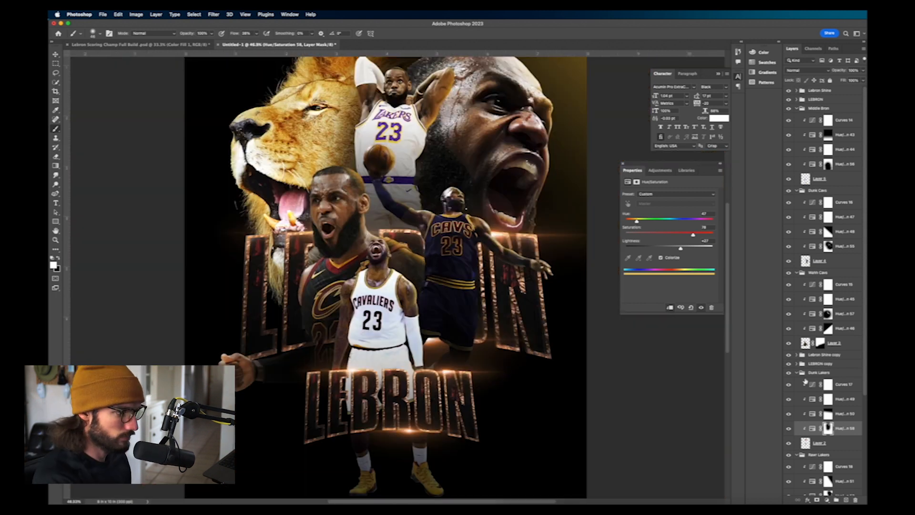
Step: Collapse the Dunk Lakers, Rawr Lakers, Wahh Cavs, Dunk Cavs and Middle Bron layer groups
click(796, 372)
click(796, 381)
click(796, 272)
click(796, 190)
click(796, 108)
key(super+minus)
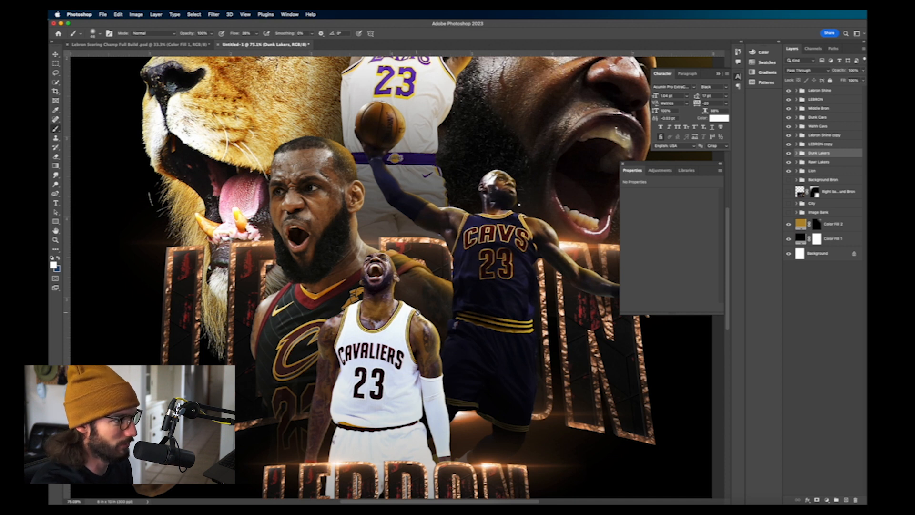
Step: Add a new empty layer below the Middle Bron, Dunk Cavs and Wahh Cavs groups, directly above the Lebron Shine copy group
click(837, 127)
shift+click(833, 110)
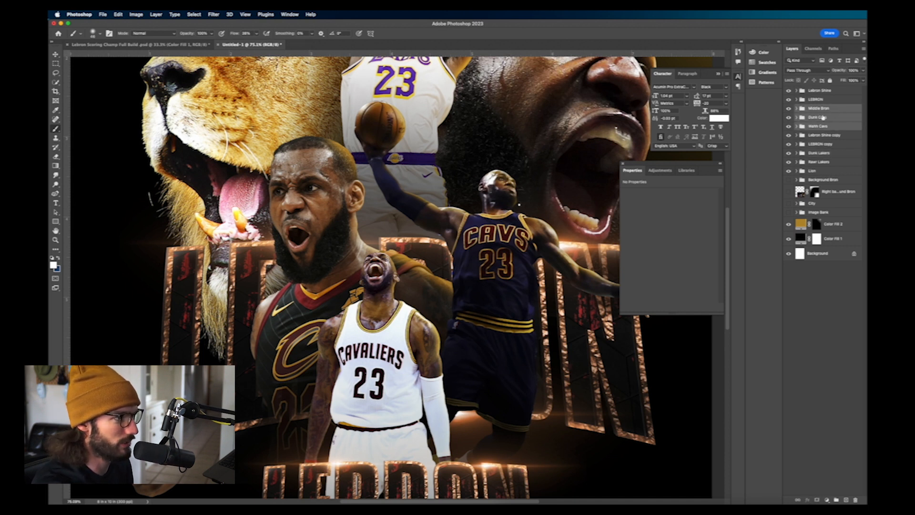
click(850, 136)
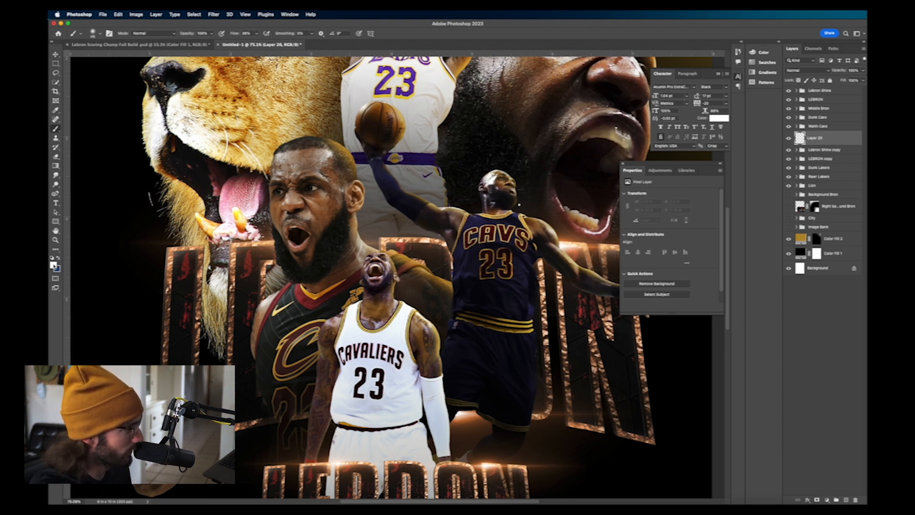
Step: Paint a white glow behind the three Cavs players on the new layer with a very large Soft Round brush
right_click(358, 274)
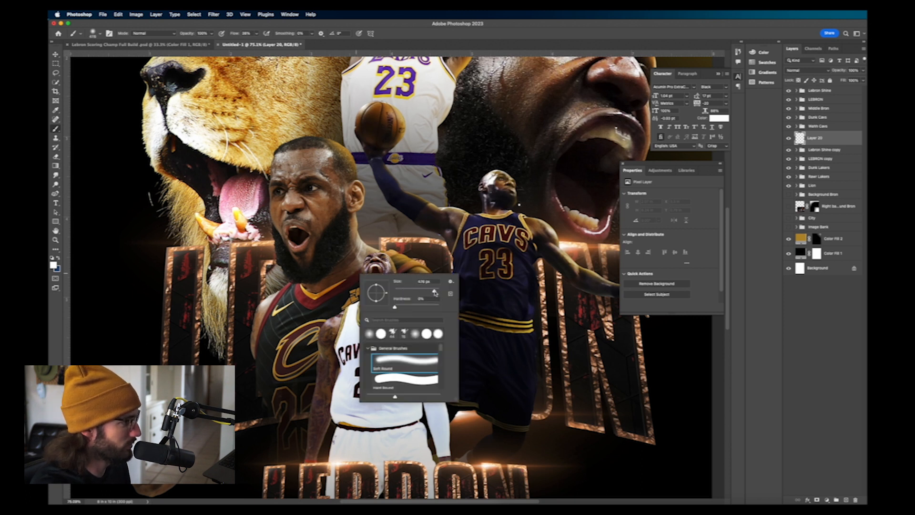
drag(437, 293, 436, 293)
click(369, 334)
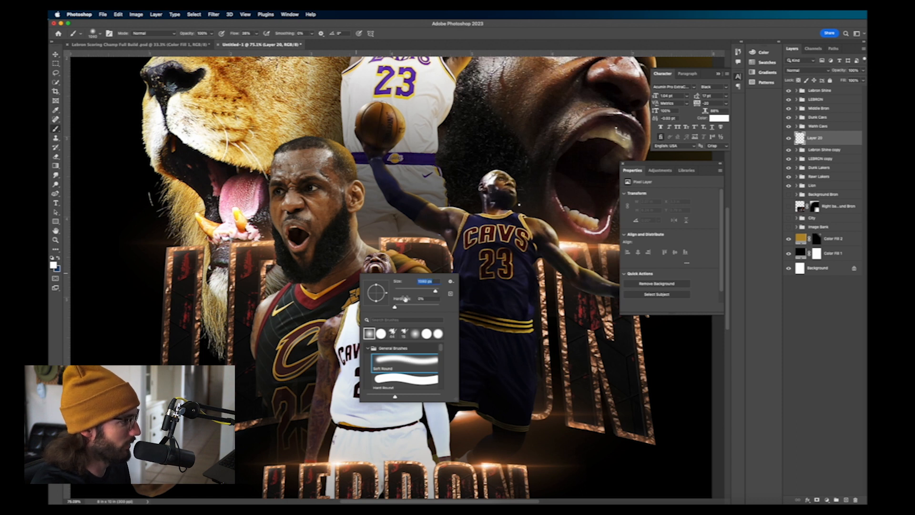
mouse_move(398, 252)
mouse_down()
mouse_move(408, 318)
mouse_move(380, 315)
mouse_move(352, 332)
mouse_move(395, 340)
mouse_move(433, 327)
mouse_move(345, 350)
mouse_up()
scroll(347, 349, down, 5)
scroll(383, 302, up, 3)
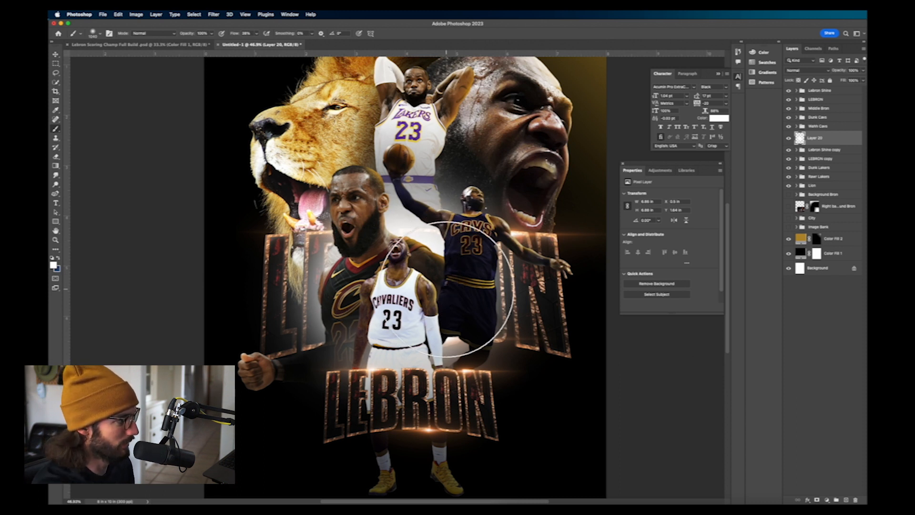
scroll(432, 288, down, 3)
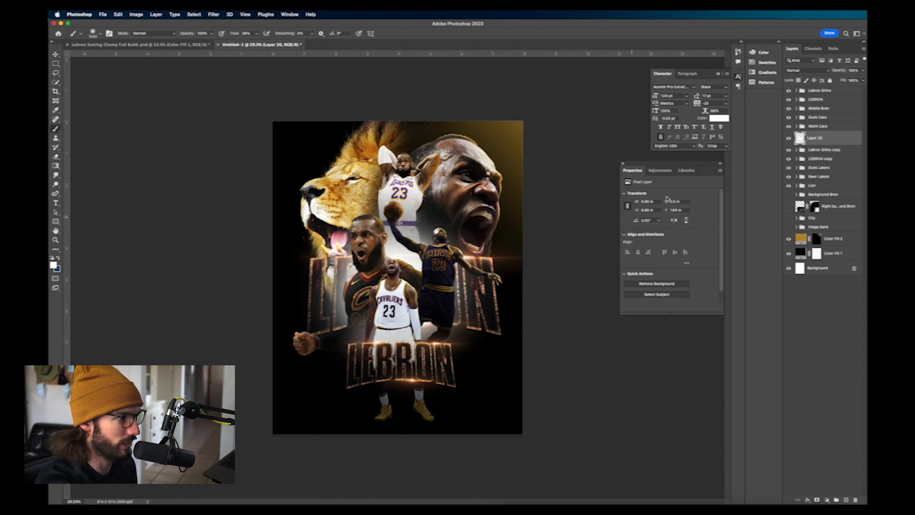
scroll(388, 296, up, 3)
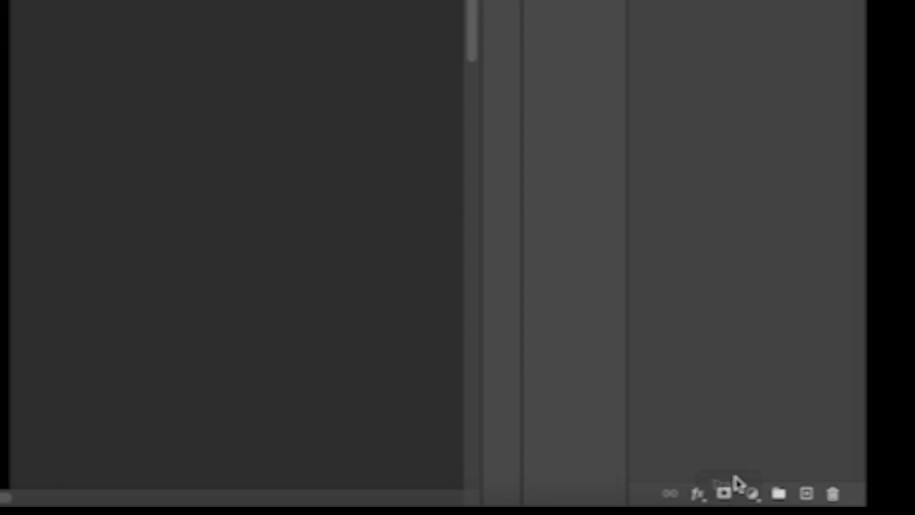
Step: Add a layer mask to the white glow layer and fade out the glow's lower part with a black-to-white gradient
click(726, 493)
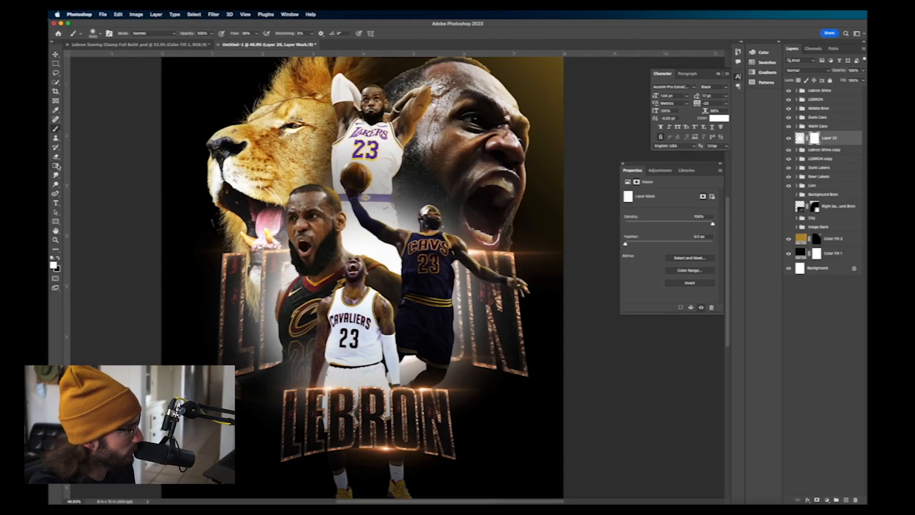
click(56, 166)
drag(363, 360, 365, 279)
drag(369, 327, 367, 284)
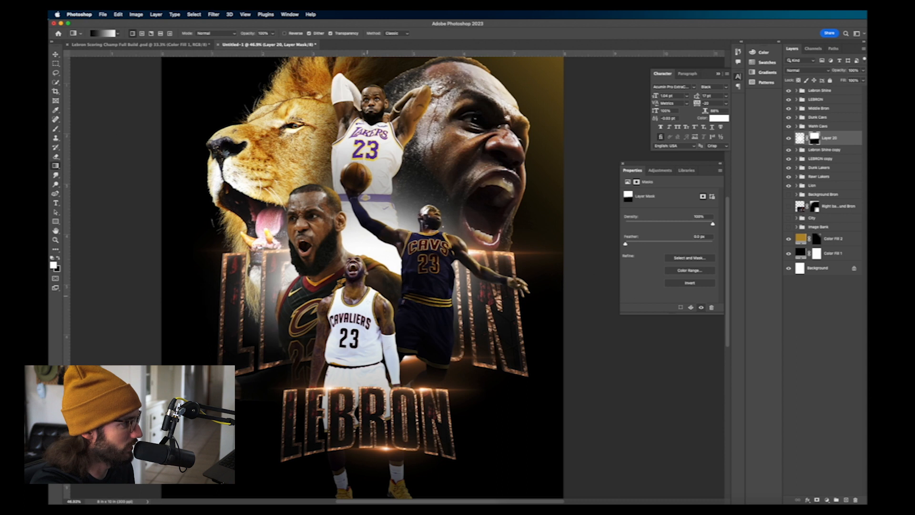
scroll(398, 315, down, 3)
scroll(408, 290, up, 3)
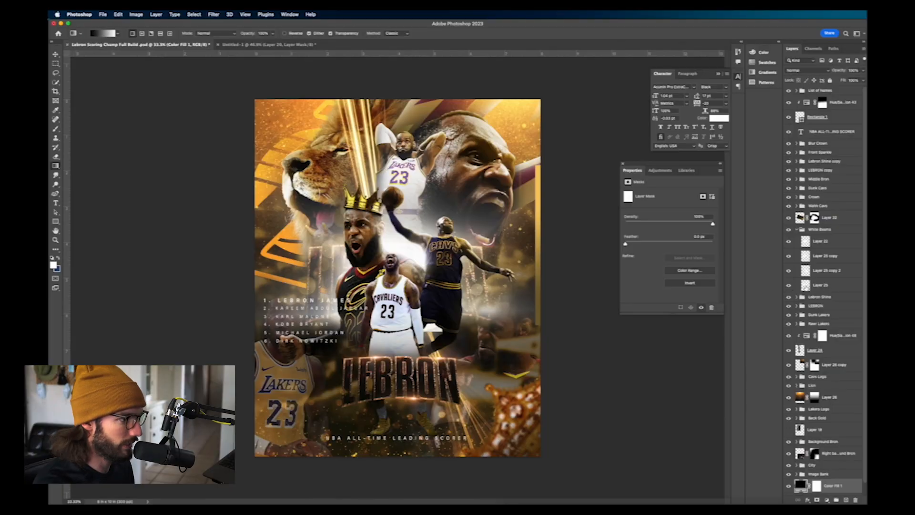
Step: Copy the four White Beams layers from Lebron Scoring Champ Full Build.psd into the poster above the glow layer and move them behind the players
click(830, 287)
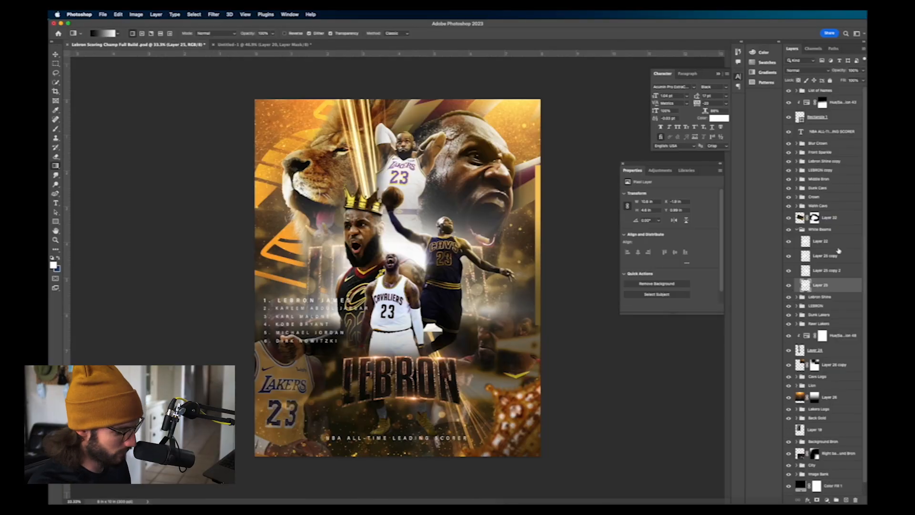
click(210, 47)
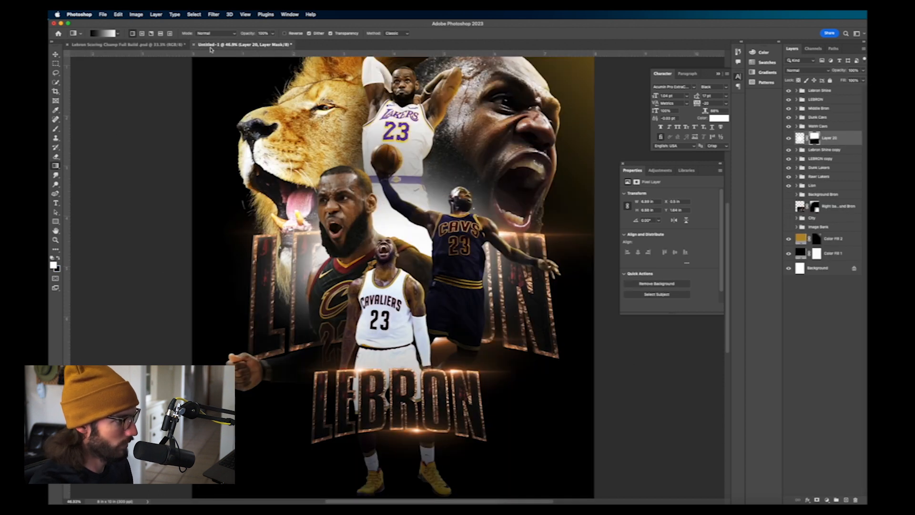
click(848, 143)
key(super+v)
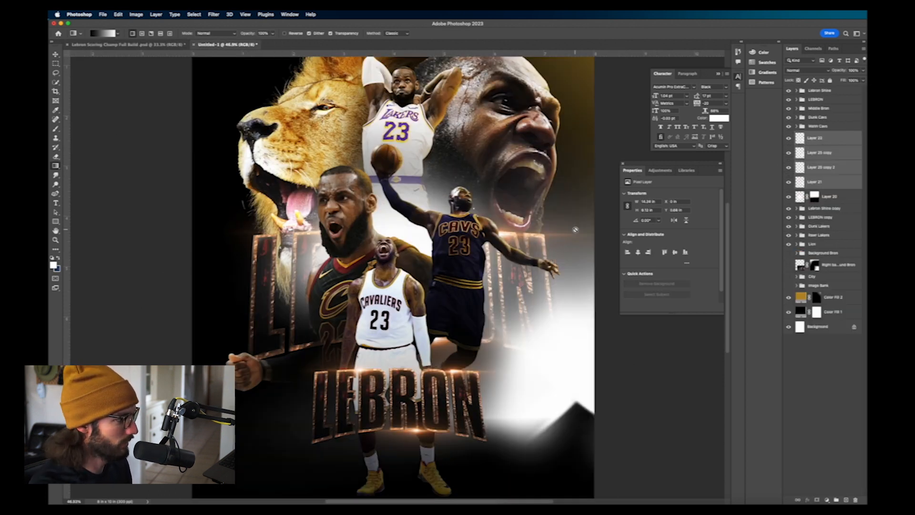
key(super+t)
drag(583, 396, 413, 292)
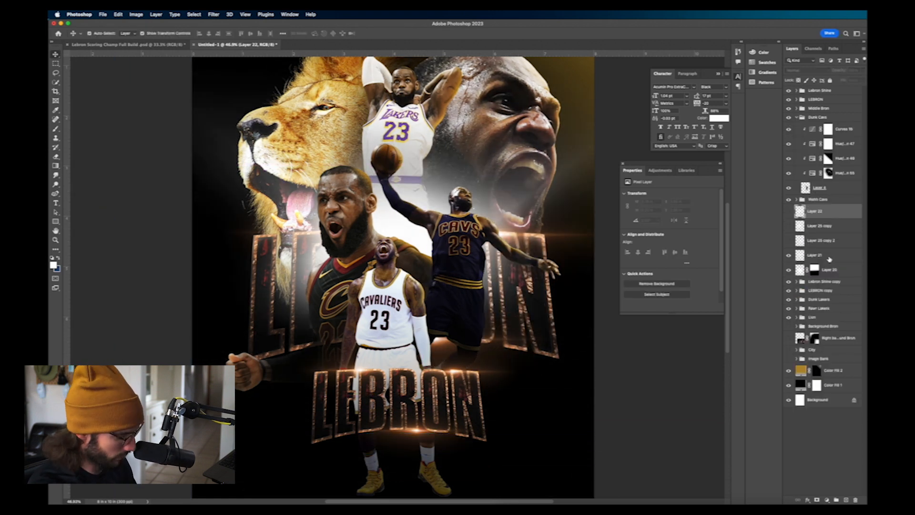
key(super+t)
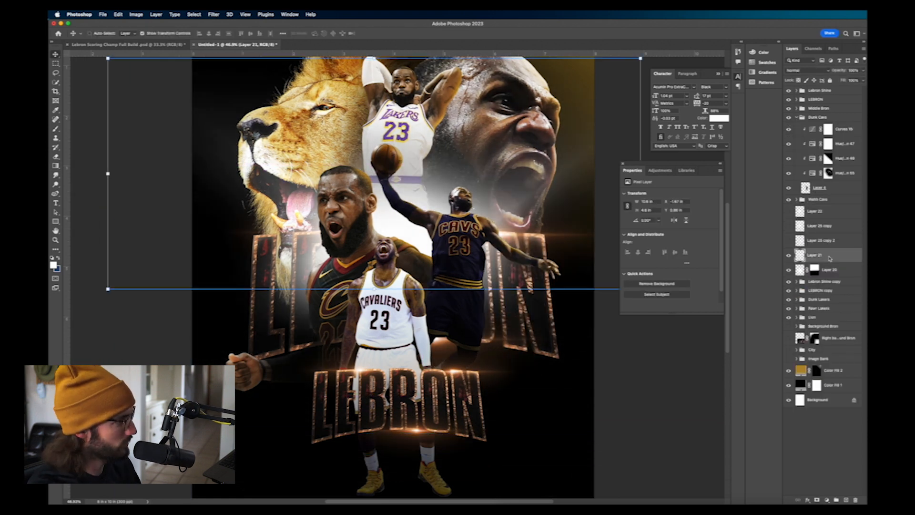
drag(443, 185, 554, 127)
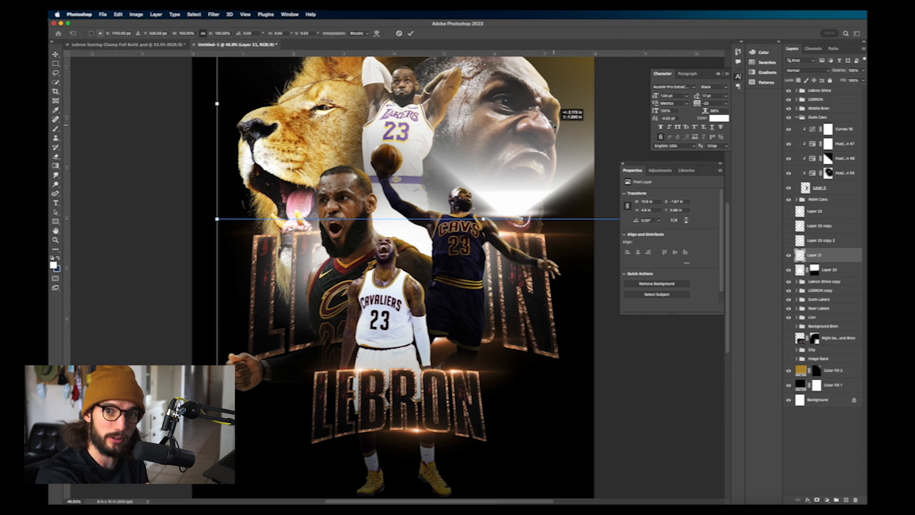
key(Escape)
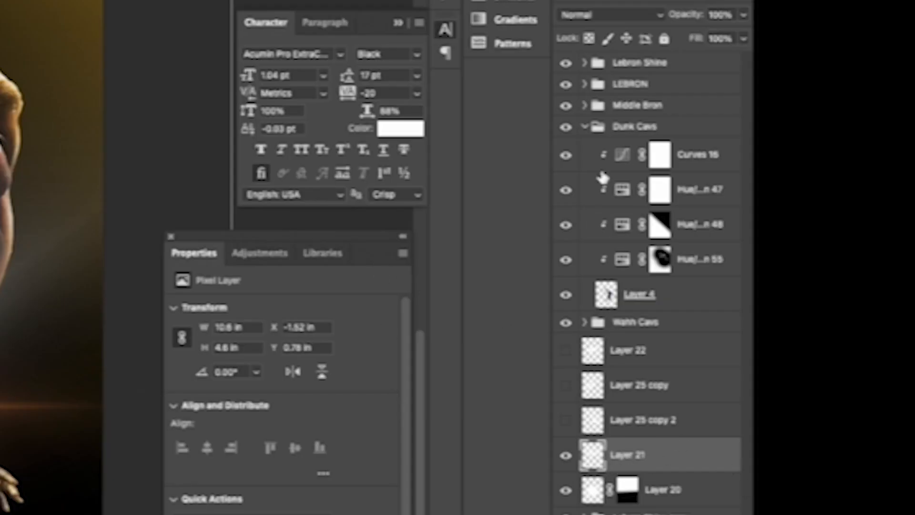
Step: Show the hidden light beam layers Layer 22, Layer 25 copy and Layer 25 copy 2, and deselect all layers
click(602, 16)
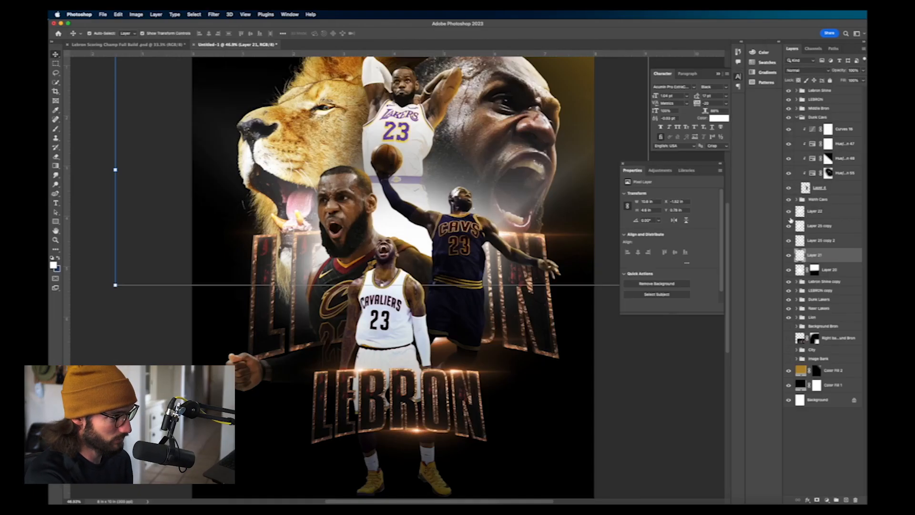
drag(789, 241, 788, 211)
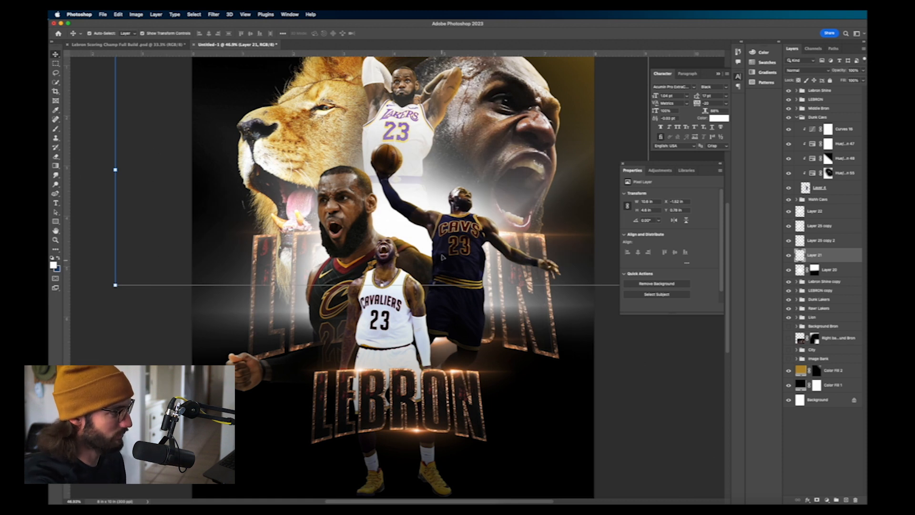
key(super+minus)
key(super+minus)
key(super+plus)
click(657, 427)
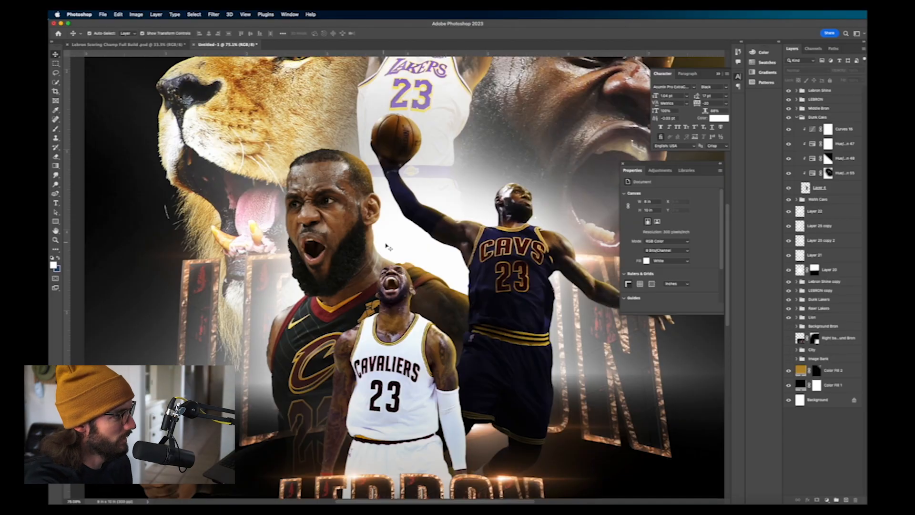
Step: Add a clipped Hue/Saturation adjustment with Lightness +100 to Layer 3, the large Cavs player in the black jersey
click(328, 212)
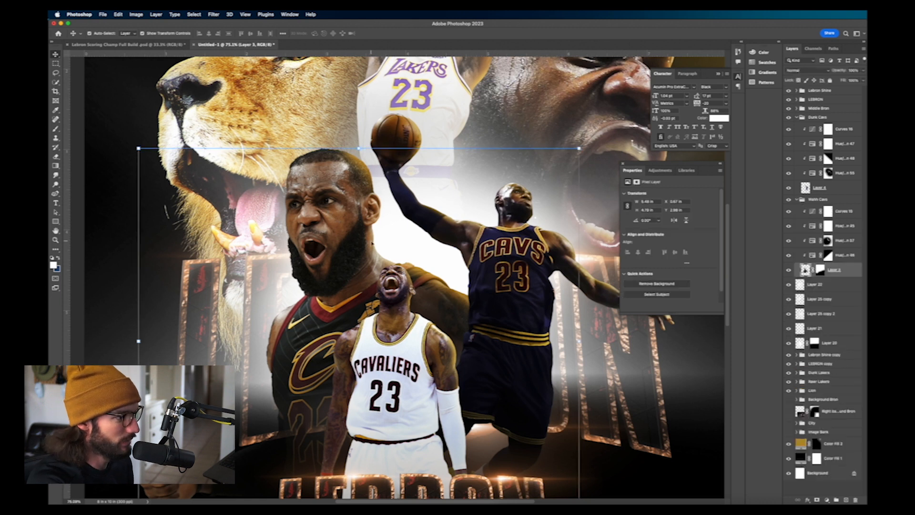
scroll(465, 260, down, 3)
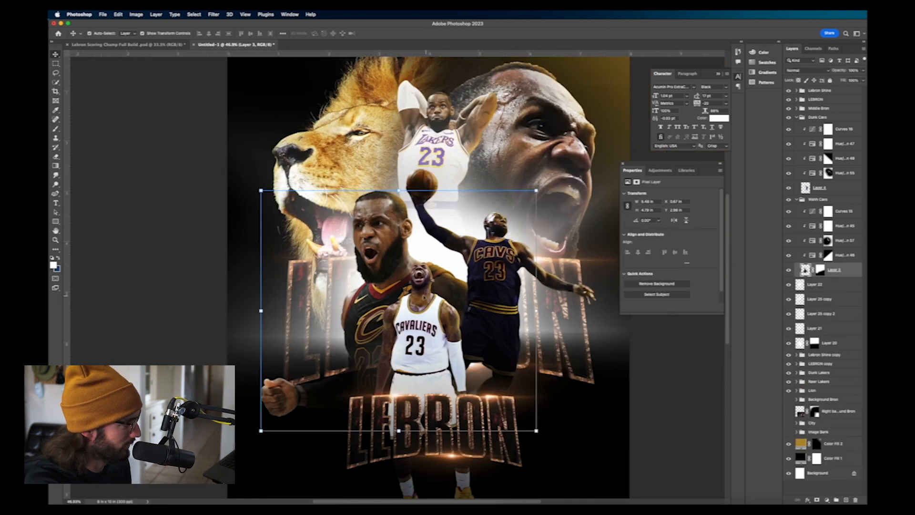
scroll(411, 274, up, 3)
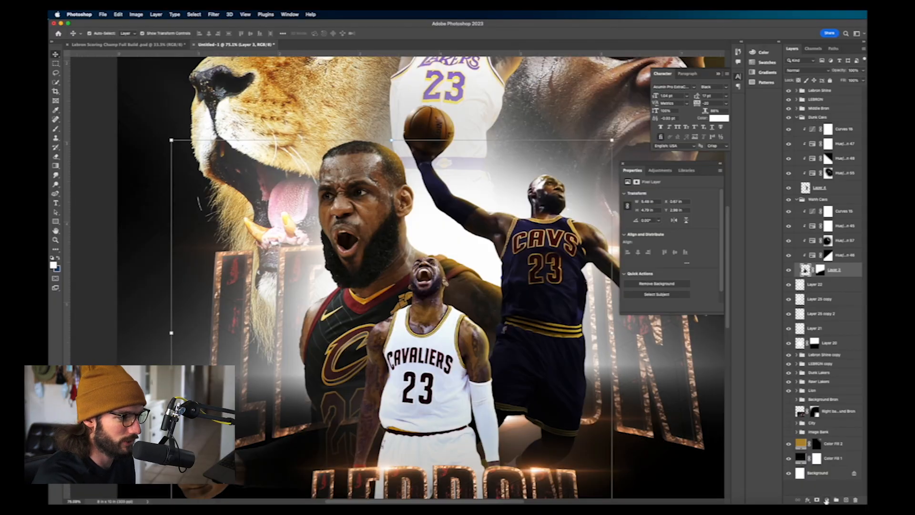
click(827, 500)
click(841, 408)
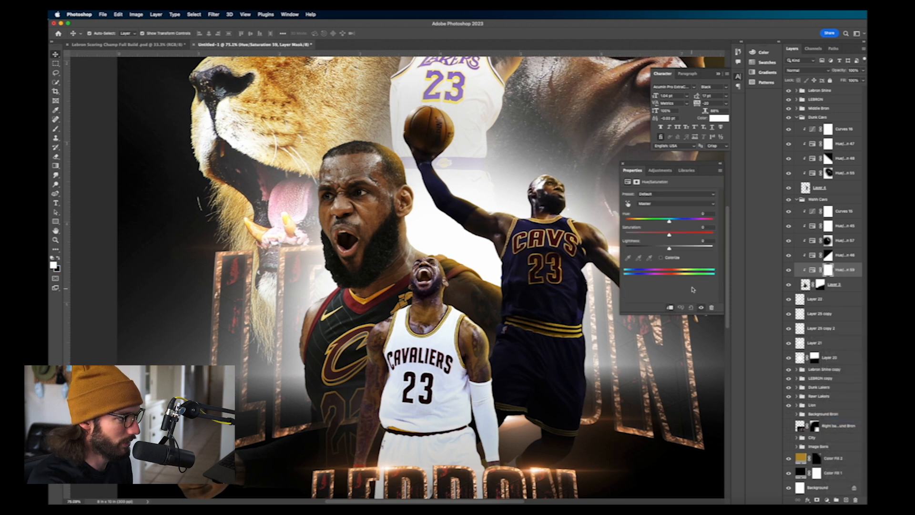
drag(682, 251, 718, 251)
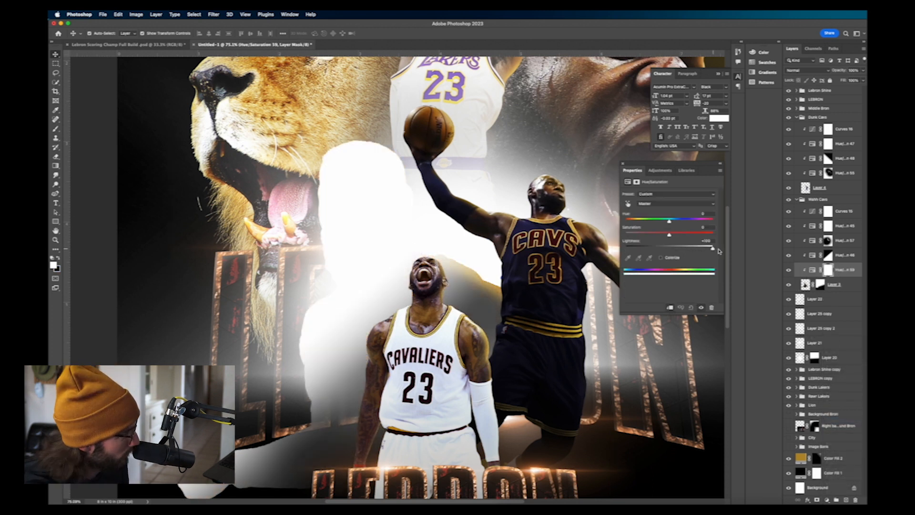
Step: Paint black over the player on the adjustment's mask with a large soft brush to remove the whitening
key(b)
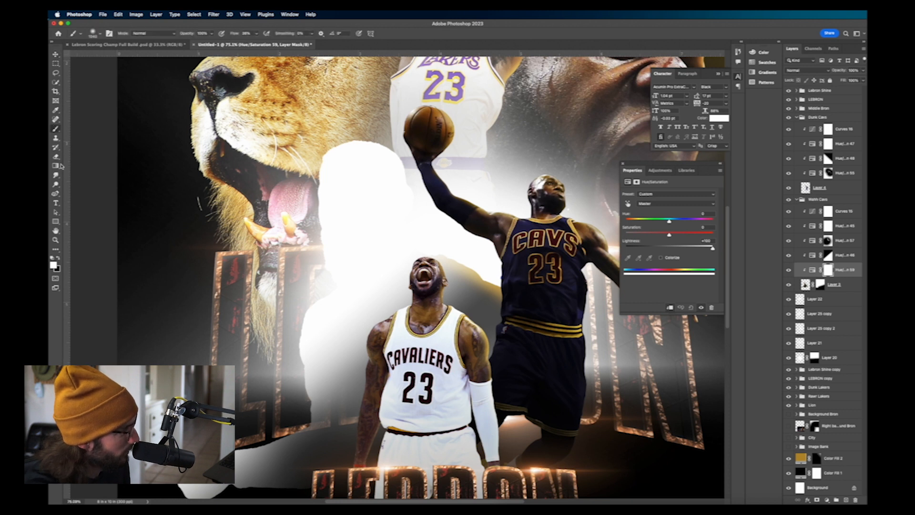
click(60, 258)
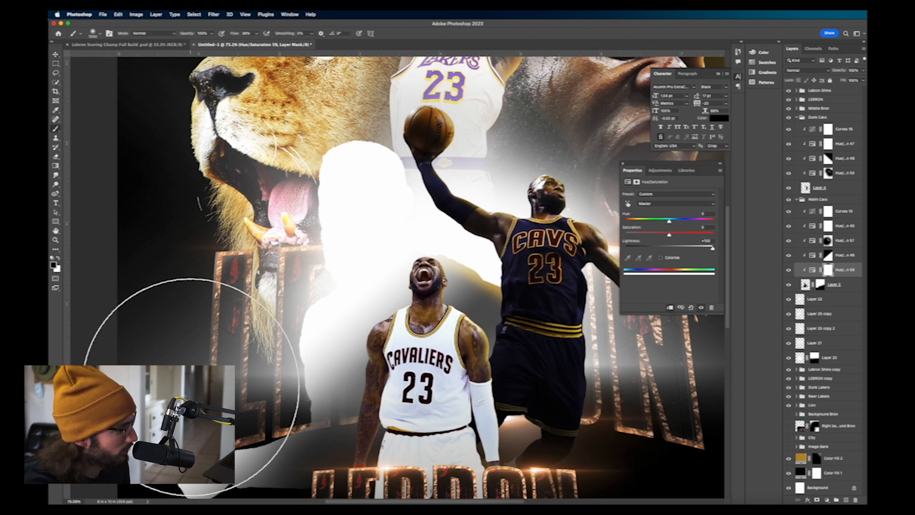
mouse_move(310, 391)
mouse_down()
mouse_move(538, 246)
mouse_move(379, 153)
mouse_move(333, 165)
mouse_move(269, 349)
mouse_move(367, 365)
mouse_move(391, 333)
mouse_up()
Step: Paint white edge light along the player's far shoulder with a small Soft Round brush, and move the adjustment above the next Hue/Saturation layer
scroll(410, 305, down, 5)
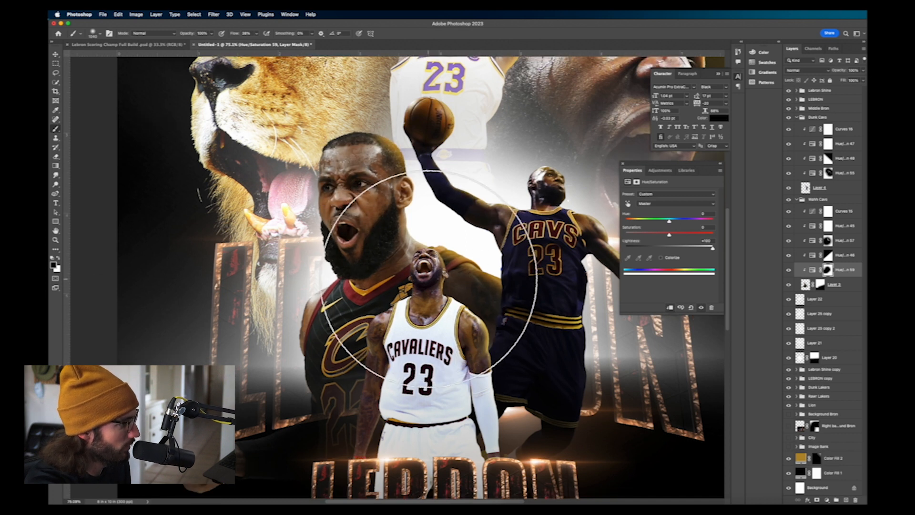
right_click(447, 194)
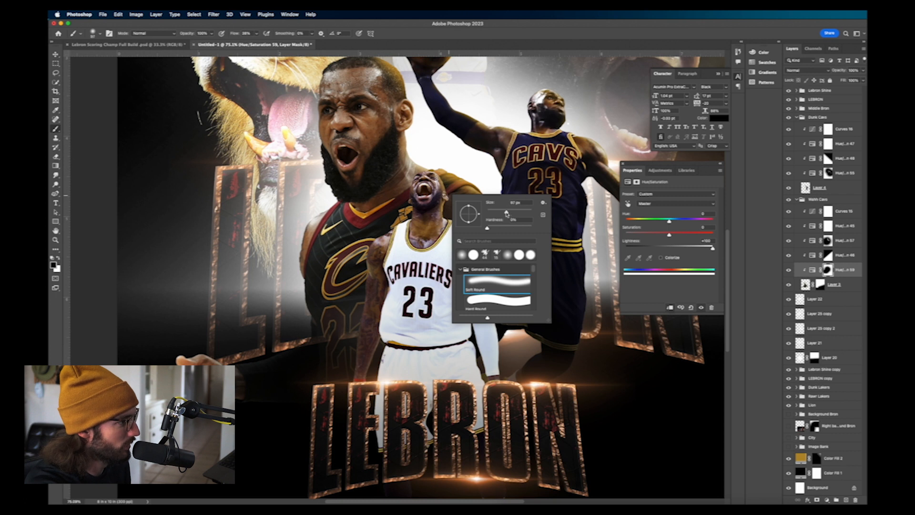
click(58, 258)
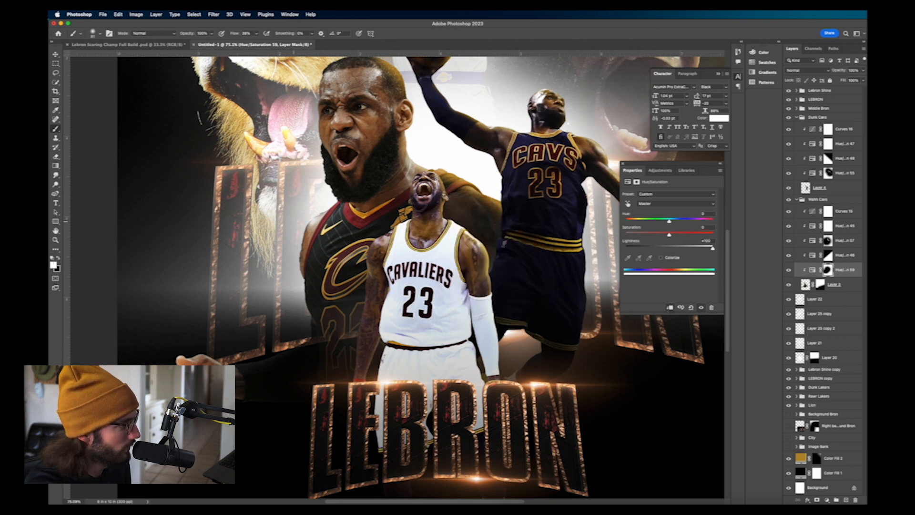
scroll(441, 157, up, 10)
right_click(374, 157)
mouse_move(336, 150)
mouse_down()
mouse_move(373, 179)
mouse_move(478, 192)
mouse_move(577, 249)
mouse_move(649, 311)
mouse_move(686, 336)
mouse_up()
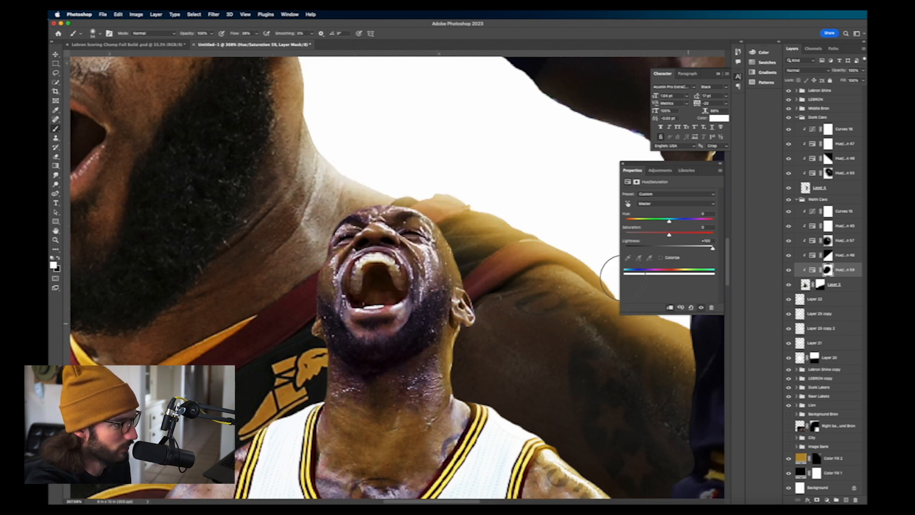
drag(837, 271, 836, 253)
Step: Refine the white edge light along the black-jersey player's neck, ear and far shoulder with a smaller soft brush
scroll(605, 295, down, 5)
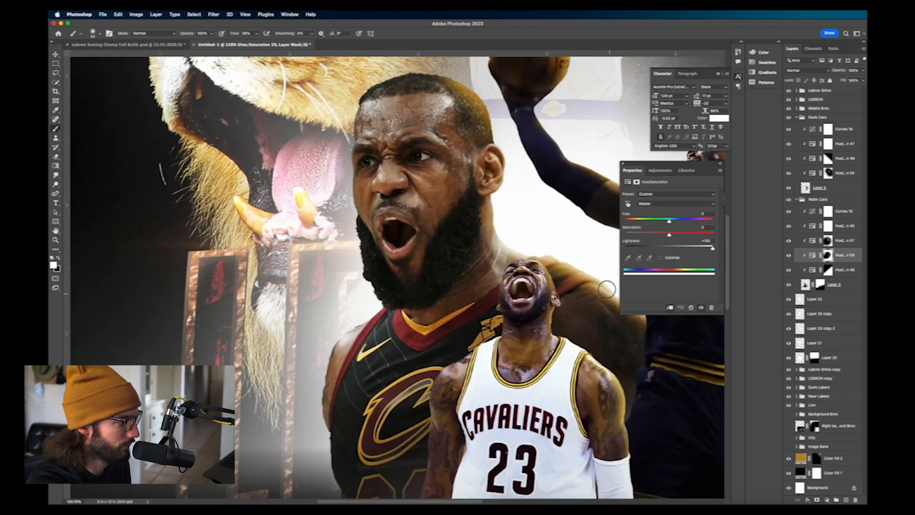
scroll(579, 260, up, 5)
mouse_move(588, 284)
mouse_down()
mouse_move(555, 260)
mouse_move(434, 231)
mouse_move(389, 204)
mouse_move(376, 131)
mouse_up()
scroll(379, 131, up, 3)
scroll(380, 130, down, 3)
scroll(391, 119, up, 6)
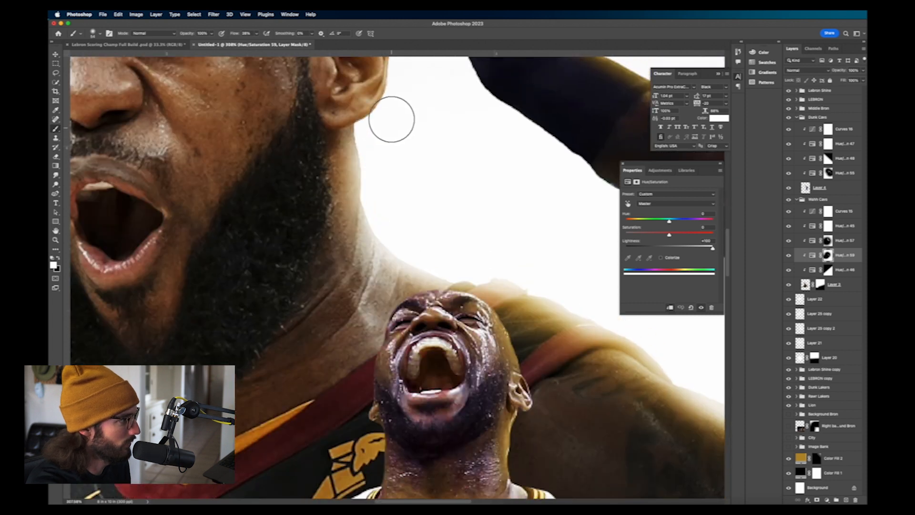
right_click(421, 233)
drag(470, 252, 472, 252)
drag(375, 238, 400, 152)
Step: Paint white edge light down the outer edge of the black-jersey player's near shoulder and arm
scroll(379, 100, up, 5)
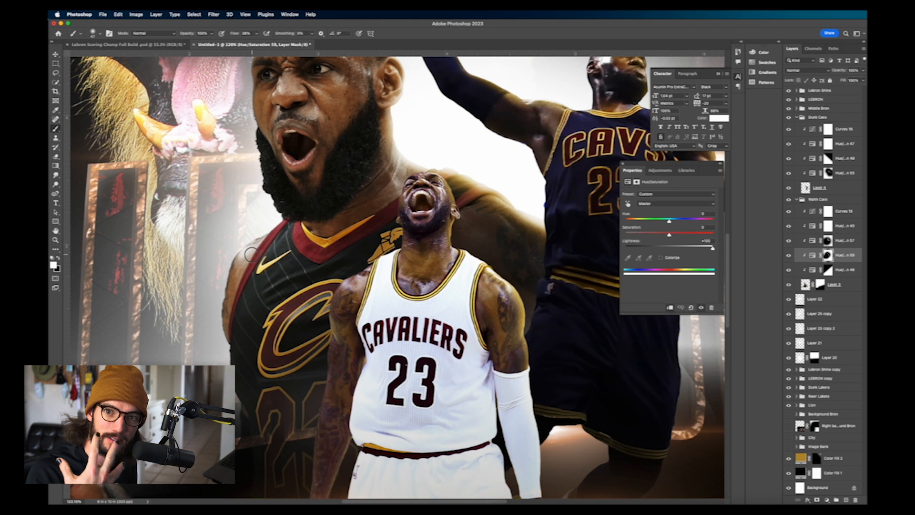
scroll(252, 254, up, 3)
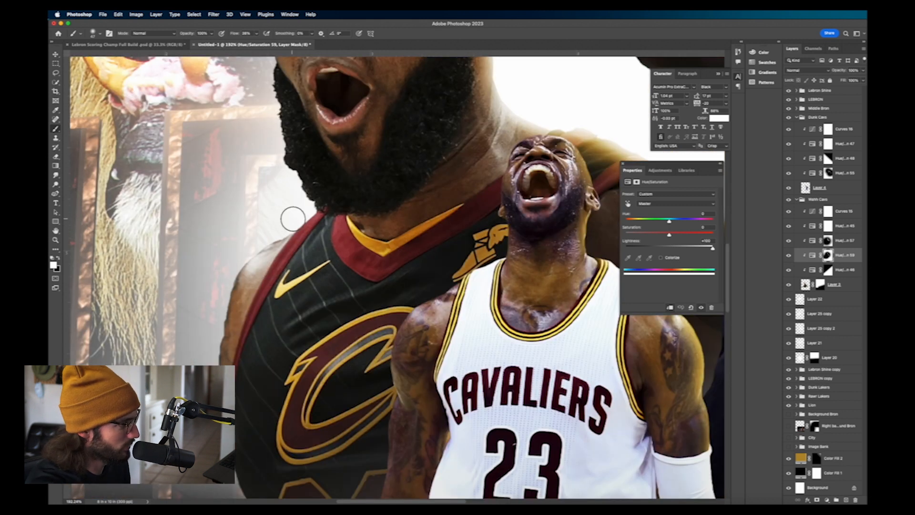
mouse_move(272, 238)
mouse_down()
mouse_move(229, 272)
mouse_move(213, 321)
mouse_move(214, 357)
mouse_up()
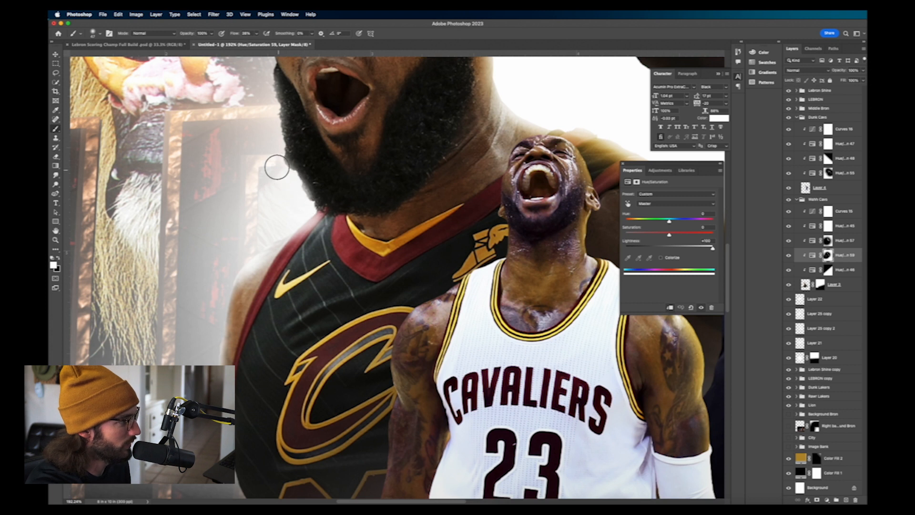
scroll(304, 204, down, 3)
scroll(340, 205, down, 2)
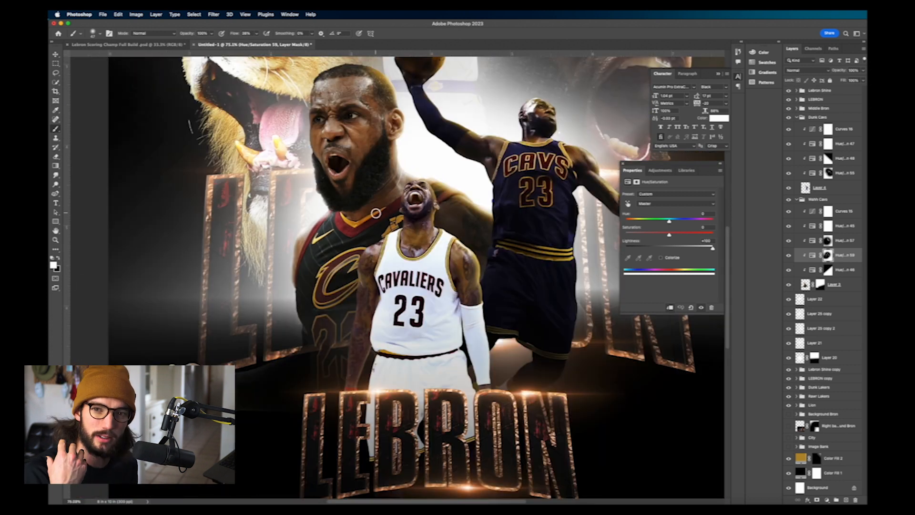
scroll(376, 213, down, 3)
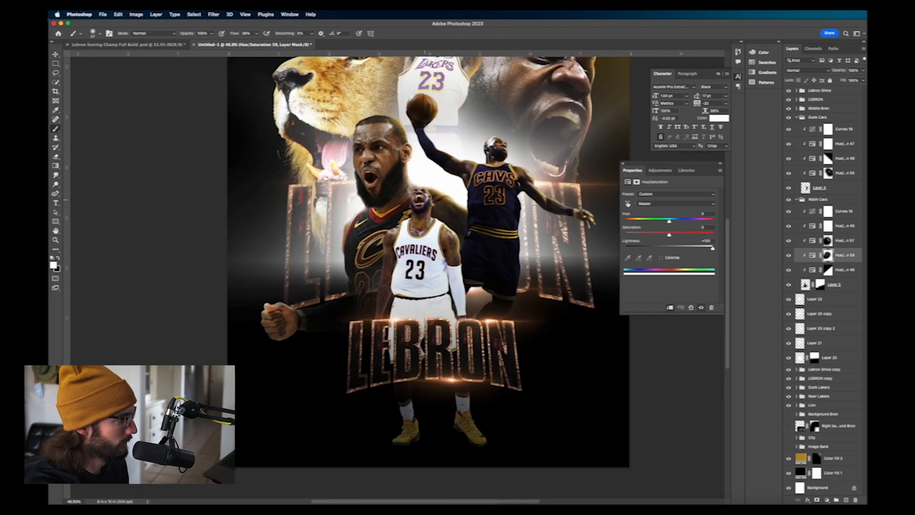
Step: Paint a broad white haze over the black-jersey player's ear and far shoulder with a very large Soft Round brush
scroll(428, 274, up, 1)
scroll(407, 286, up, 1)
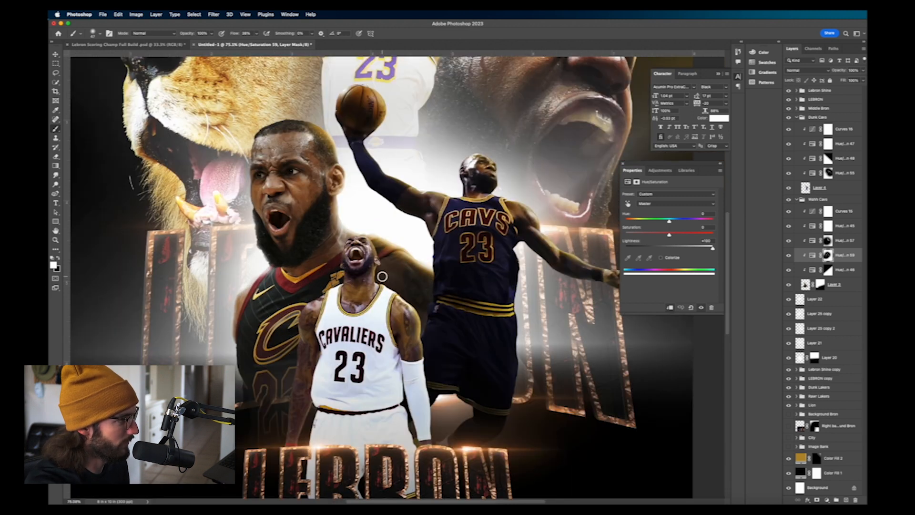
right_click(370, 220)
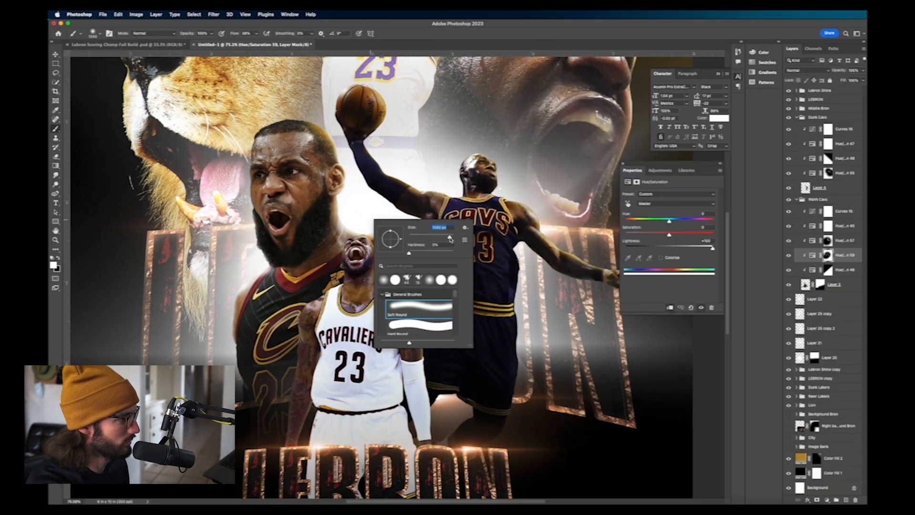
mouse_move(408, 181)
mouse_down()
mouse_move(396, 188)
mouse_move(419, 204)
mouse_move(377, 210)
mouse_move(353, 200)
mouse_move(390, 220)
mouse_move(388, 161)
mouse_up()
scroll(415, 152, down, 5)
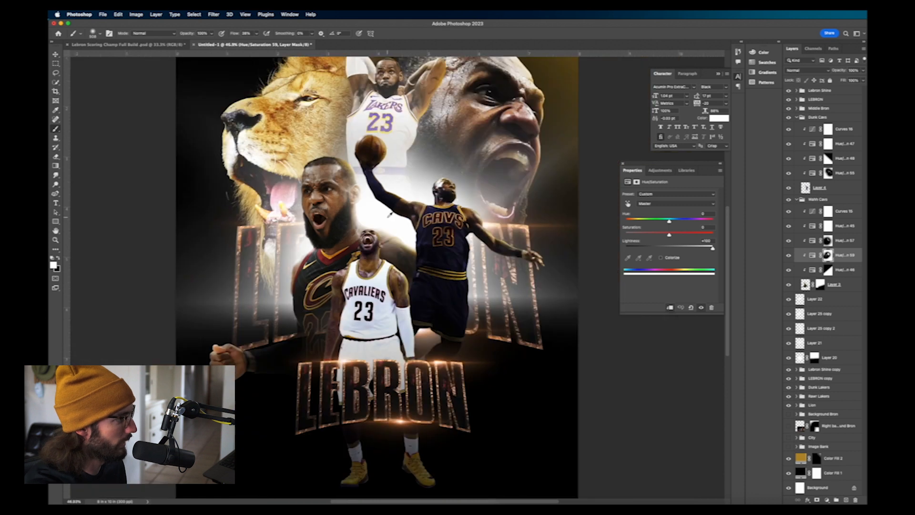
scroll(406, 236, up, 5)
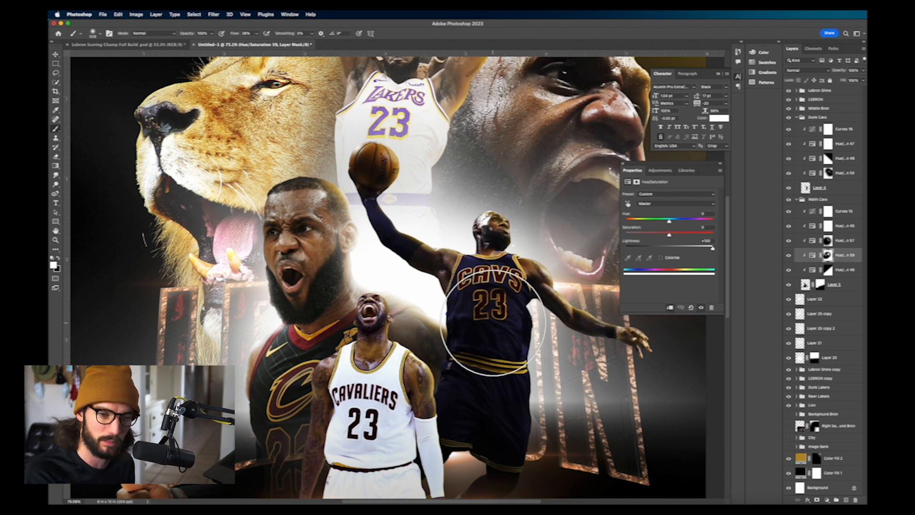
key(super+0)
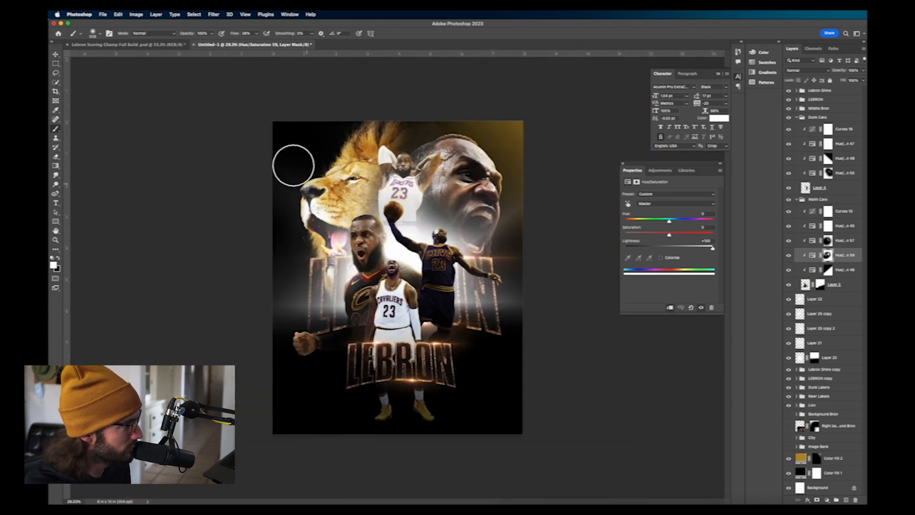
Step: Add a clipped Hue/Saturation adjustment with Lightness +100 to the dunking Cavs player's layer
click(56, 54)
click(238, 208)
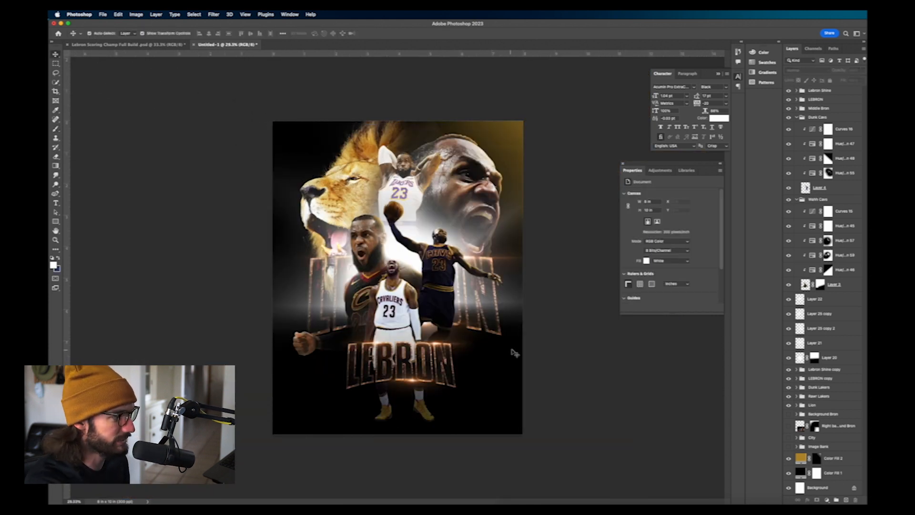
scroll(436, 261, up, 5)
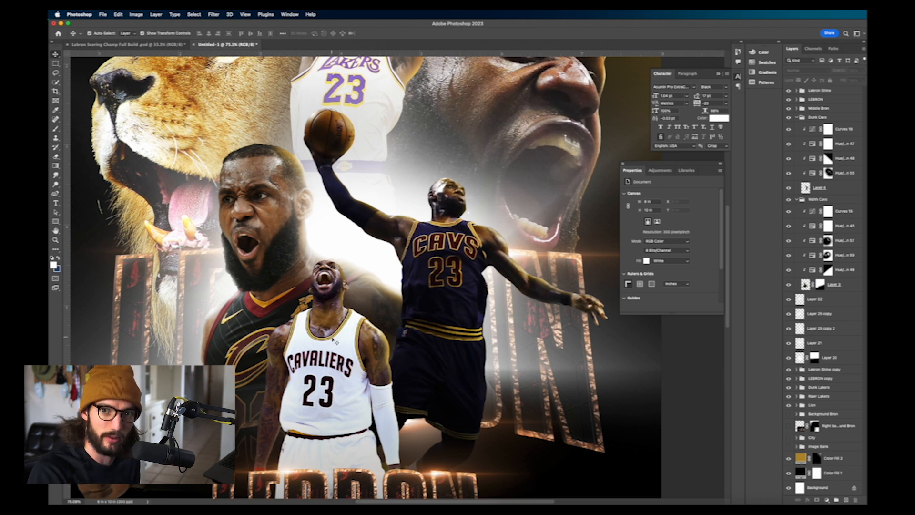
click(412, 254)
click(819, 187)
click(826, 499)
click(836, 408)
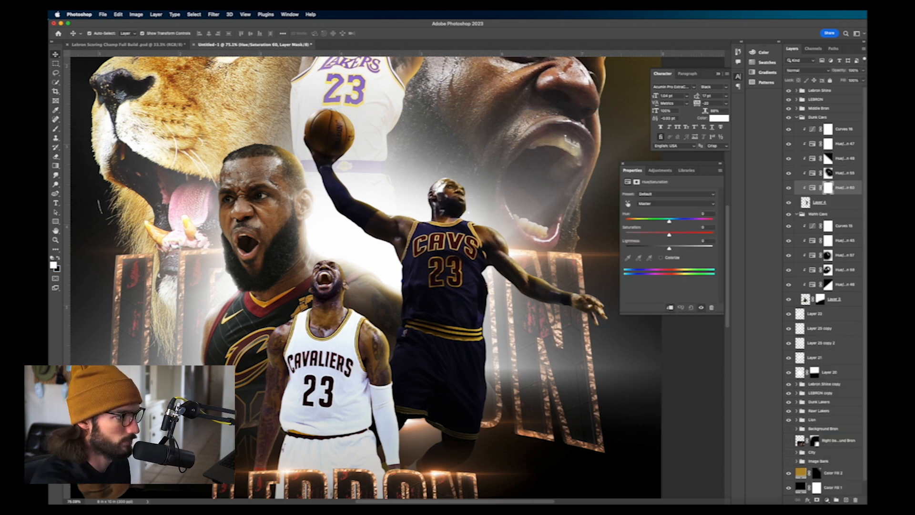
drag(669, 247, 713, 247)
Step: Mask the whitening off the dunking Cavs player by painting black over him on the adjustment's mask
key(b)
key(x)
drag(438, 276, 404, 351)
scroll(435, 254, down, 5)
drag(466, 342, 422, 235)
Step: Paint white edge light on the dunking player with a small Soft Round brush, and move the adjustment above two Hue/Saturation layers
right_click(432, 281)
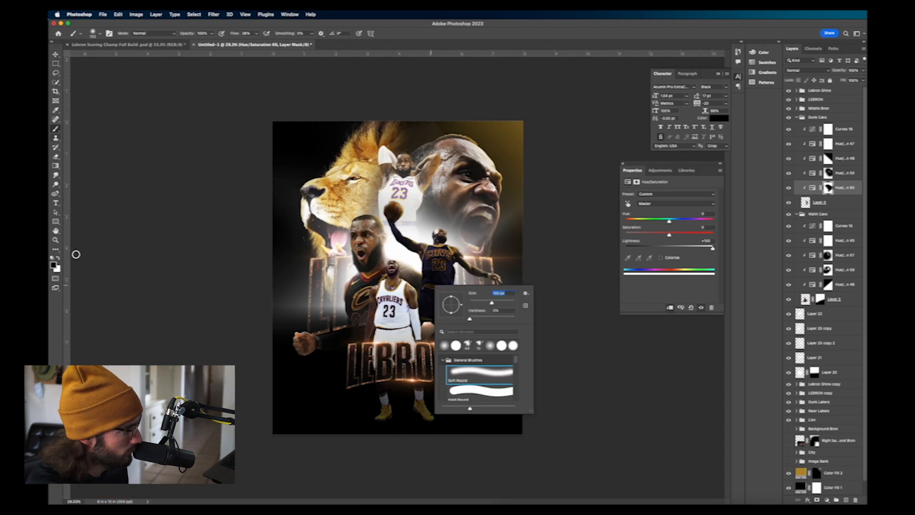
scroll(392, 244, up, 10)
key(x)
right_click(475, 273)
drag(537, 294, 524, 294)
drag(381, 121, 426, 211)
drag(839, 189, 838, 152)
Step: Paint finer white edge light along the dunking player's raised arm, shoulder and neckline, reducing the soft brush's size
mouse_move(371, 115)
mouse_down()
mouse_move(458, 237)
mouse_move(520, 279)
mouse_up()
right_click(455, 109)
drag(505, 127, 497, 127)
drag(415, 102, 549, 212)
scroll(550, 212, down, 5)
scroll(586, 223, up, 6)
scroll(562, 176, up, 6)
right_click(580, 159)
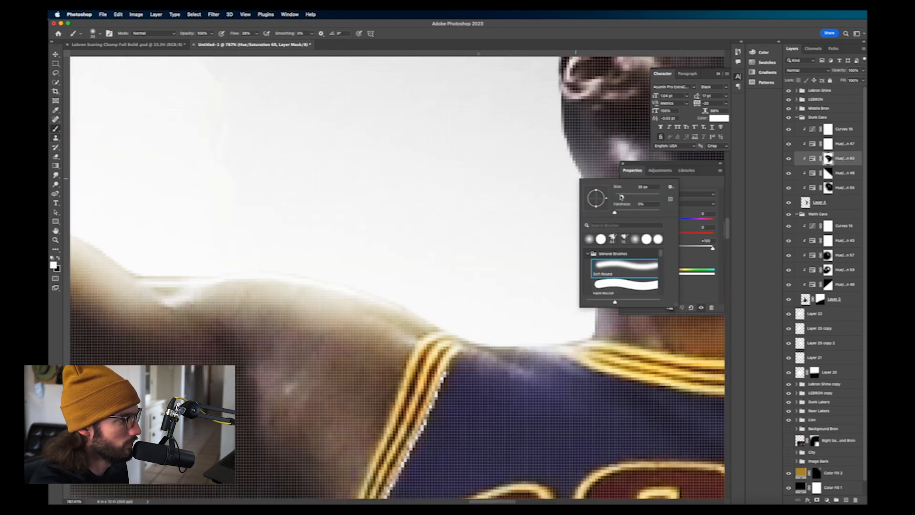
drag(621, 184, 615, 184)
drag(596, 222, 345, 278)
Step: Paint white edge light around the dunking player's armpit, under the outstretched arm and along the jersey's side
scroll(384, 157, down, 5)
scroll(374, 98, down, 5)
scroll(481, 264, up, 7)
drag(500, 372, 580, 290)
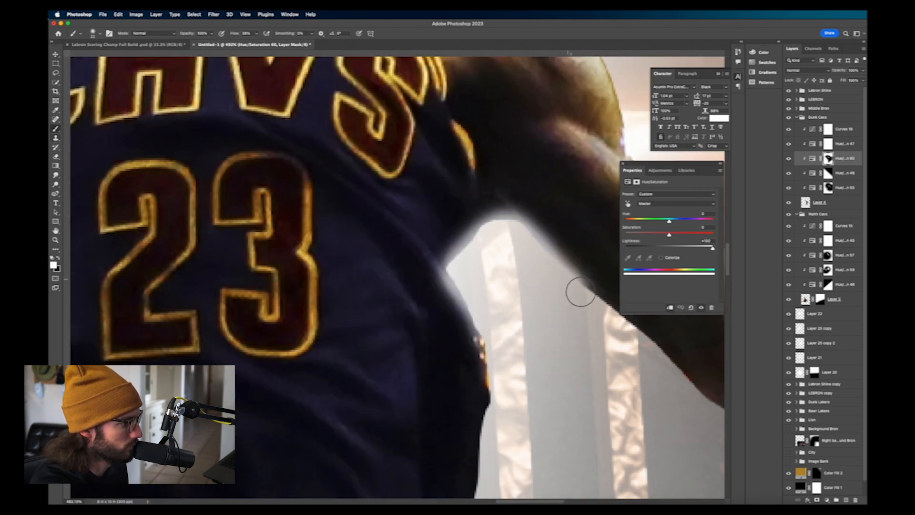
scroll(580, 290, down, 6)
scroll(643, 321, up, 5)
drag(499, 286, 686, 333)
Step: Extend the white edge light along the dunking player's outstretched arm and body, adjusting the soft brush's size
scroll(686, 355, down, 7)
scroll(623, 388, up, 7)
scroll(526, 349, down, 3)
mouse_move(275, 122)
mouse_down()
mouse_move(353, 253)
mouse_move(626, 364)
mouse_up()
scroll(626, 364, down, 8)
scroll(397, 185, up, 5)
drag(473, 455, 506, 455)
click(434, 390)
scroll(446, 306, down, 5)
Step: Add a Hue/Saturation adjustment with Lightness +100 to the middle white-jersey player and invert its mask
key(v)
click(395, 291)
scroll(395, 291, up, 8)
click(827, 499)
drag(669, 248, 712, 248)
click(55, 128)
scroll(290, 322, down, 4)
key(super+i)
scroll(271, 316, down, 6)
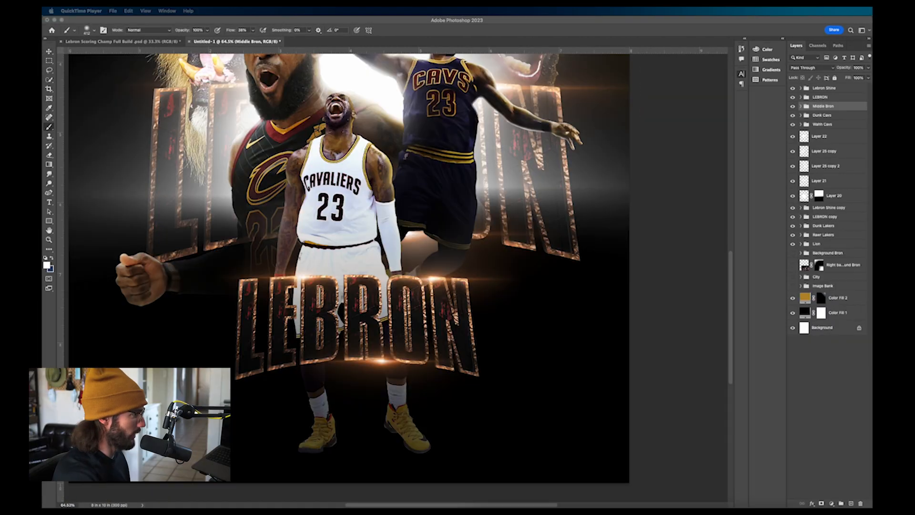
scroll(296, 236, down, 8)
scroll(391, 270, up, 8)
scroll(392, 266, down, 5)
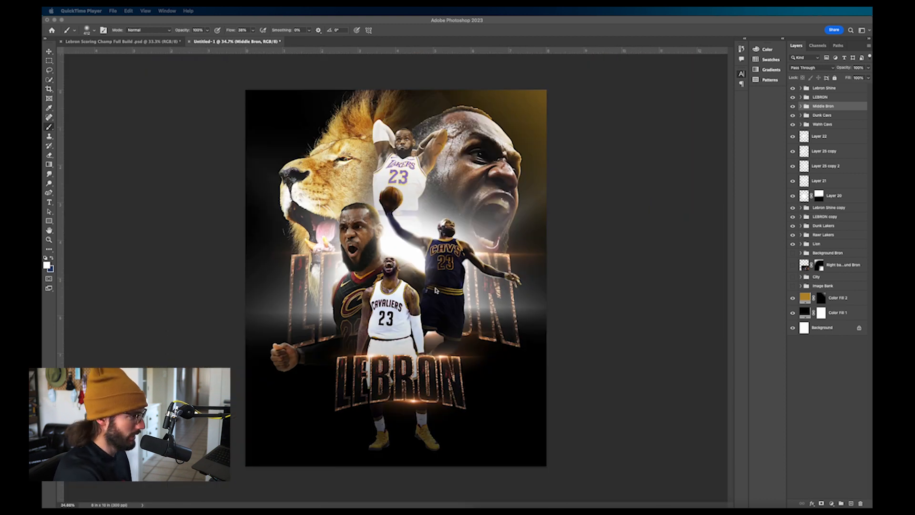
scroll(466, 285, up, 3)
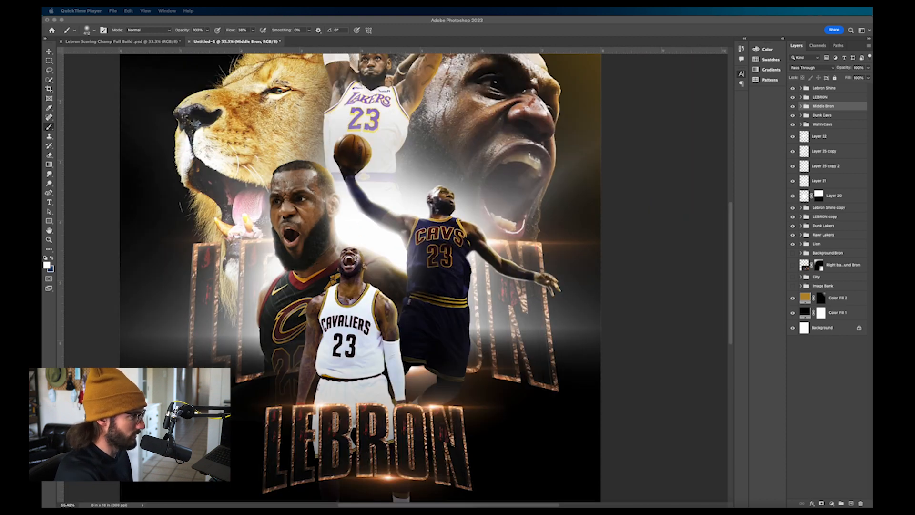
scroll(434, 280, down, 3)
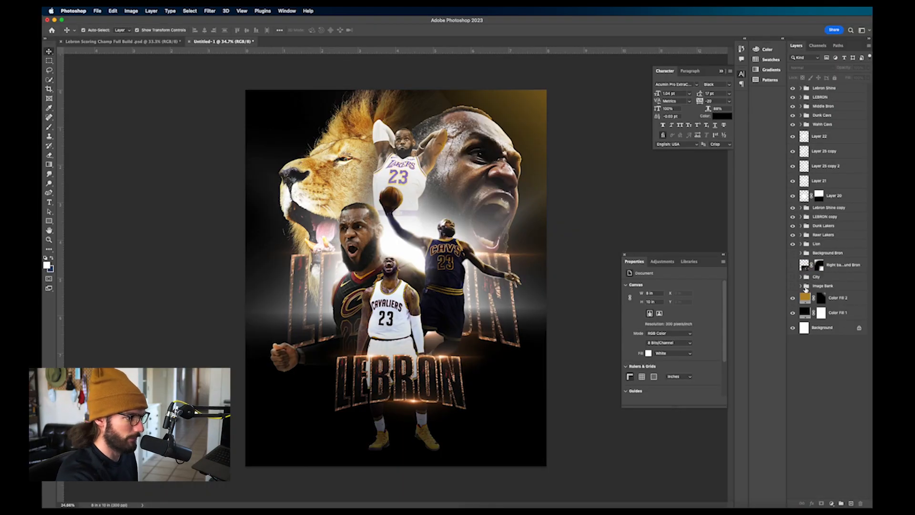
Step: Move the golden spark texture, Layer 26, out of the Image Bank group to just above it
click(801, 286)
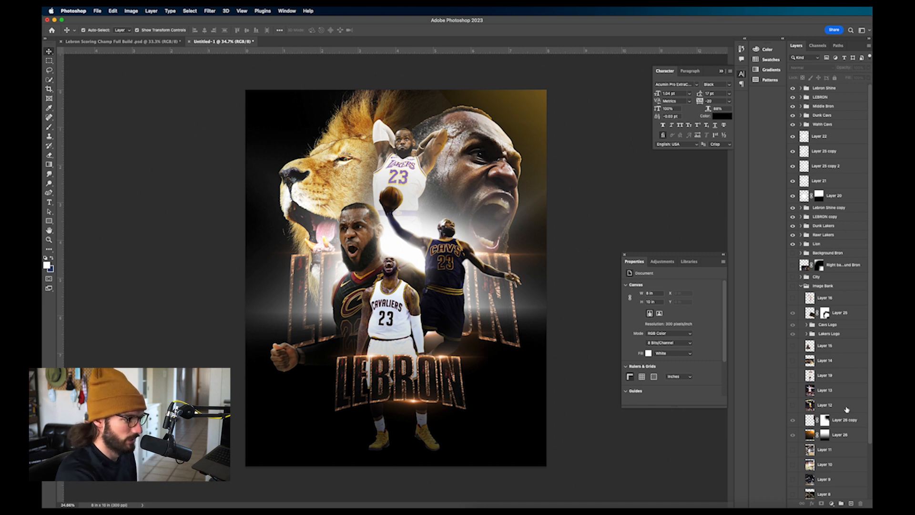
drag(839, 437, 828, 283)
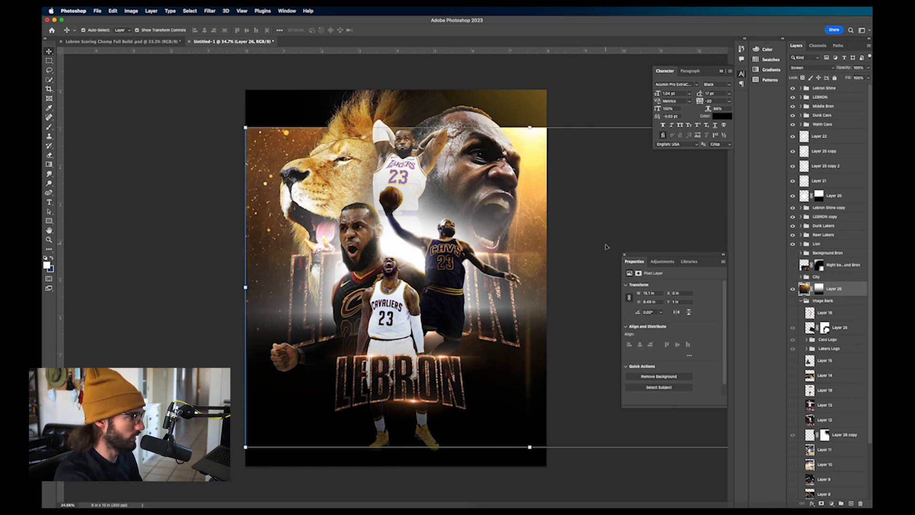
Step: Move the golden spark texture, Layer 26, up and left so it covers the poster's whole top edge
key(ctrl+t)
drag(602, 237, 491, 182)
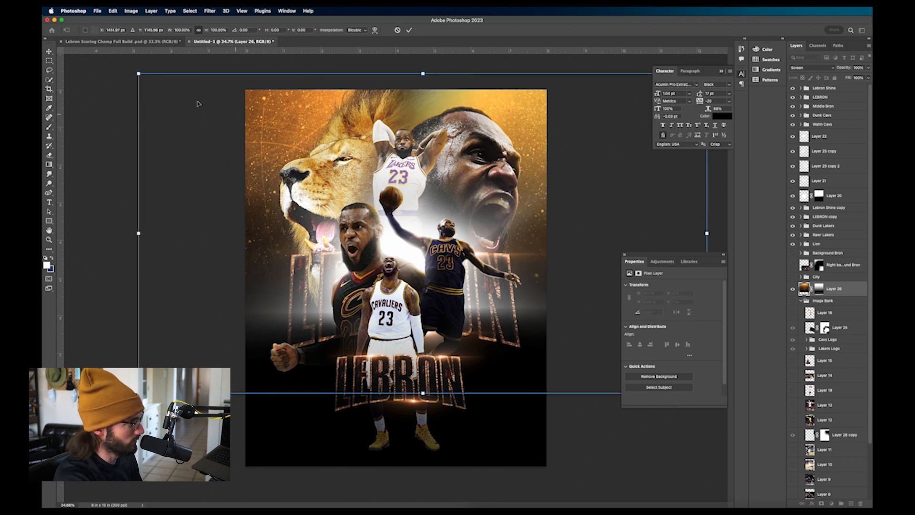
click(49, 51)
click(96, 116)
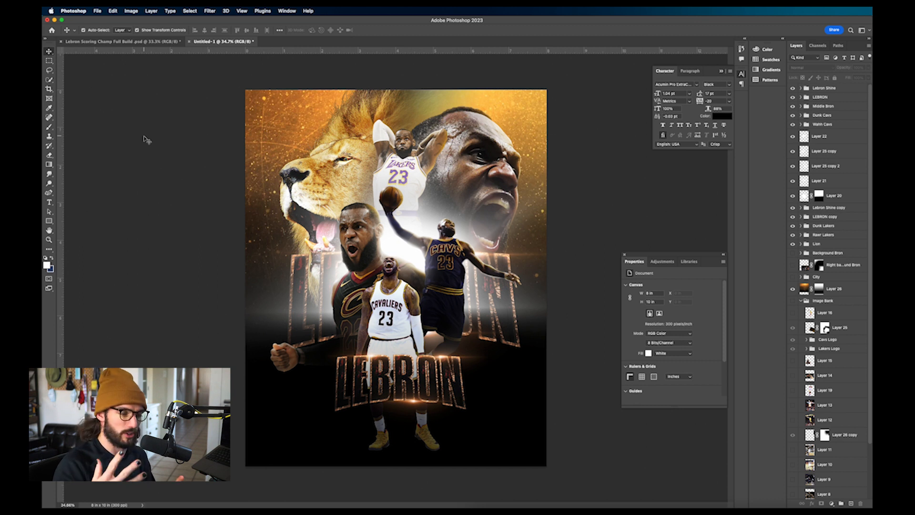
Step: Move Layer 26 copy out of the Image Bank group to just above Layer 26 and place it over the poster's upper-right corner
click(846, 327)
scroll(857, 381, down, 5)
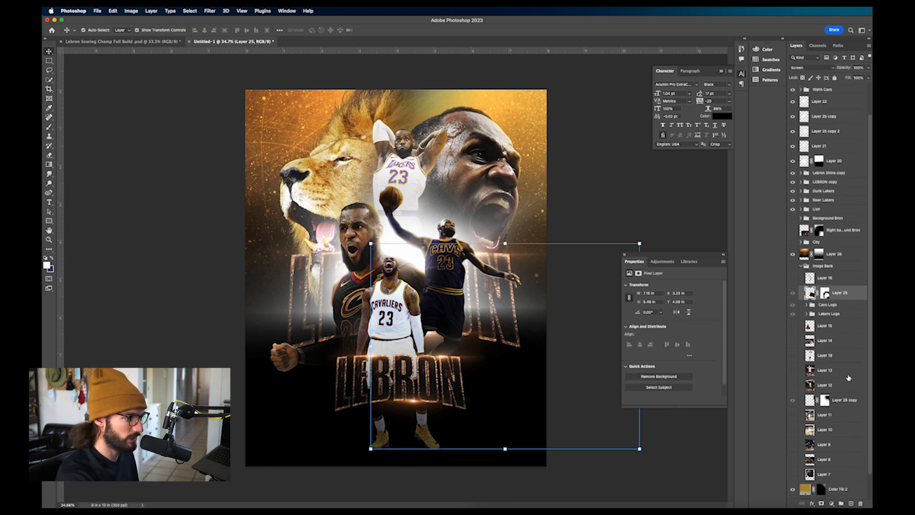
click(858, 389)
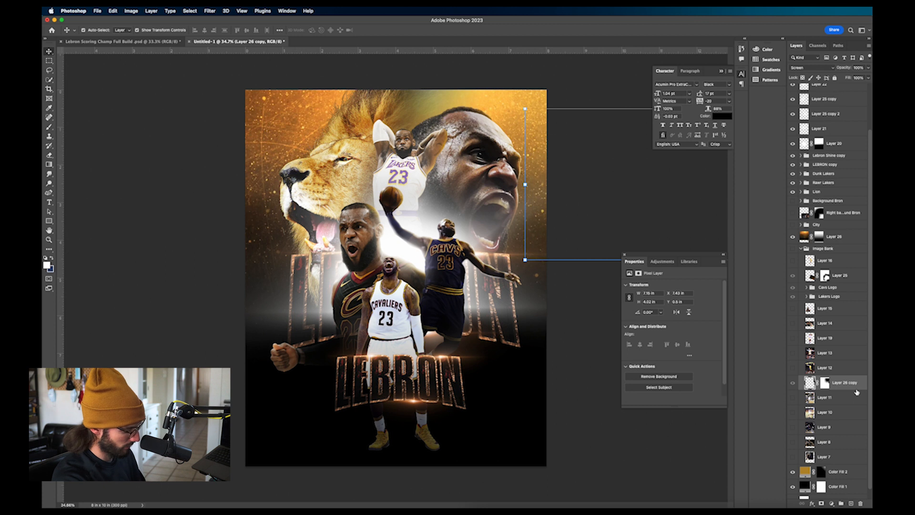
drag(836, 390, 834, 232)
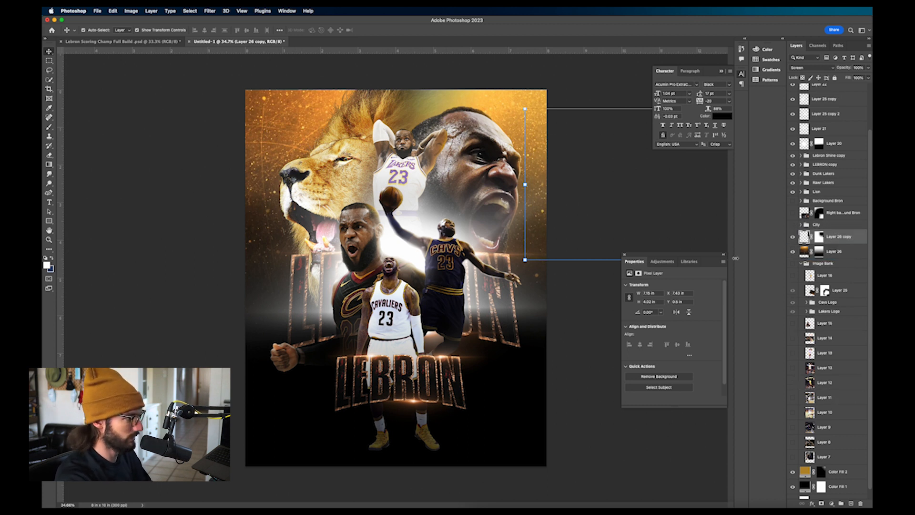
key(super+t)
drag(658, 212, 510, 186)
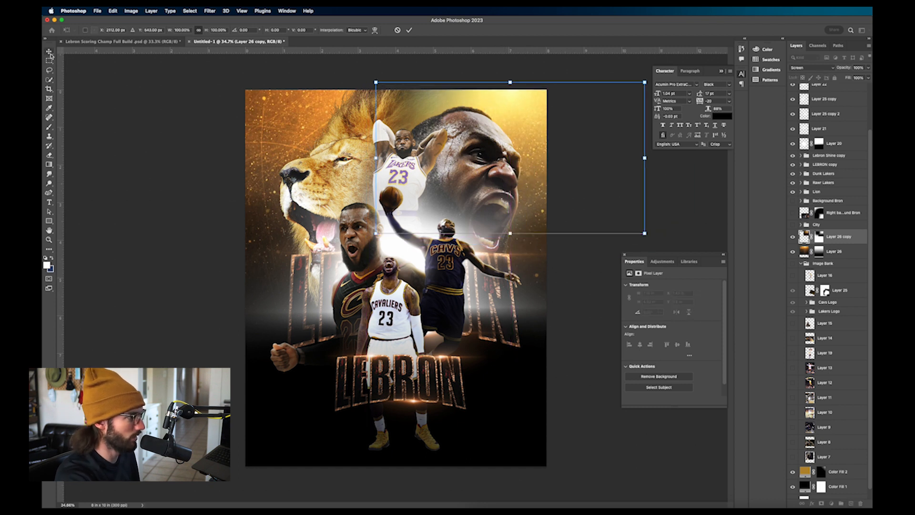
key(Return)
click(121, 103)
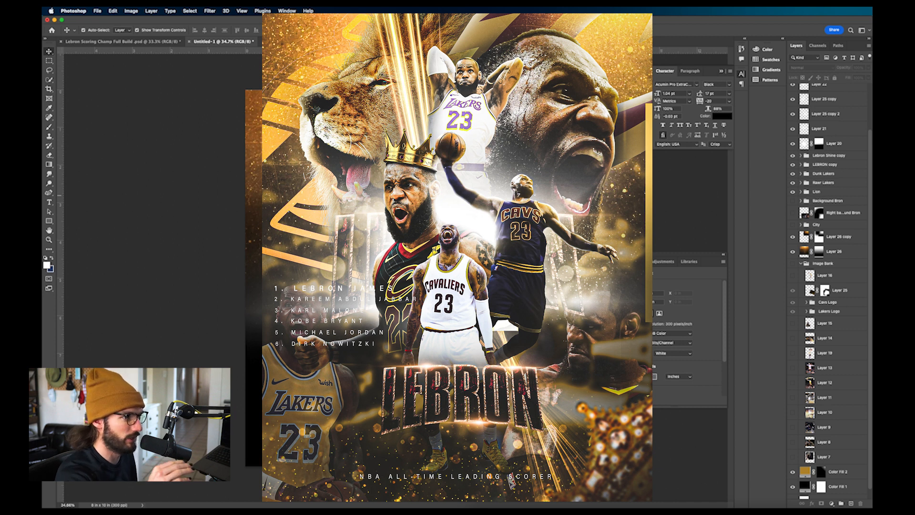
Step: Move the Cavs Logo and Lakers Logo groups out of the Image Bank to just below the Background Bron group
click(801, 263)
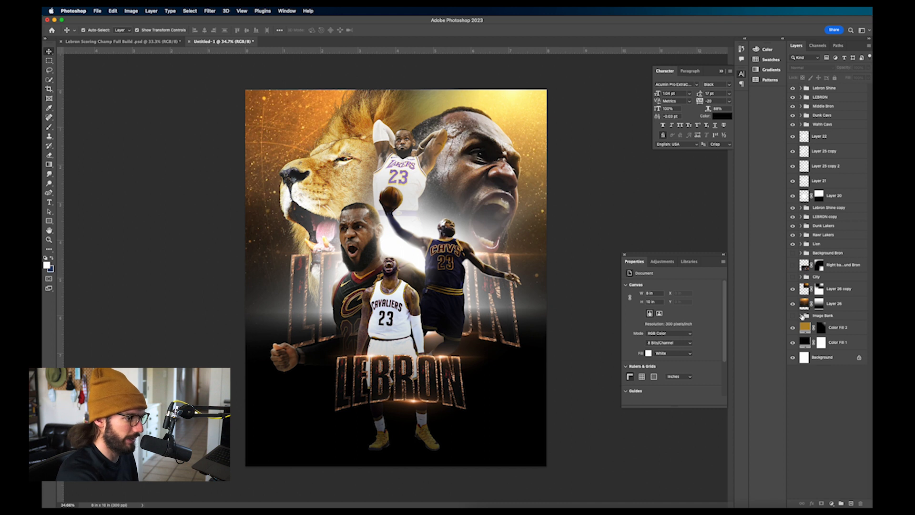
click(801, 315)
click(841, 424)
shift+click(836, 418)
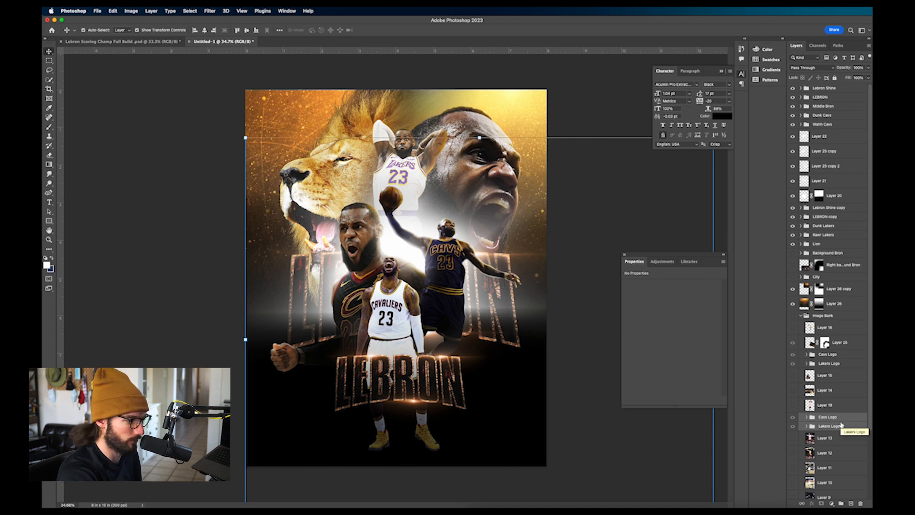
drag(841, 423, 829, 258)
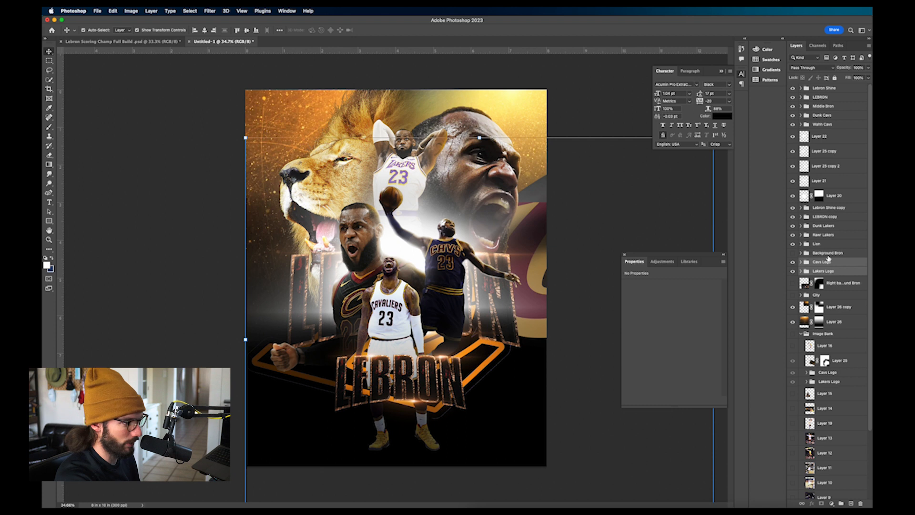
Step: Move the Lakers Logo group to the poster's upper-left area, behind the lion
click(840, 274)
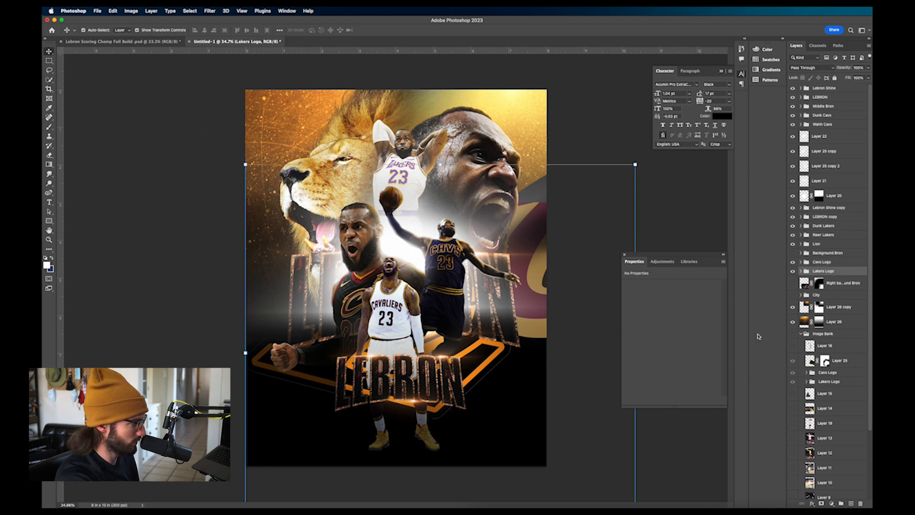
key(super+r)
mouse_move(467, 353)
mouse_down()
mouse_move(399, 286)
mouse_move(470, 355)
mouse_up()
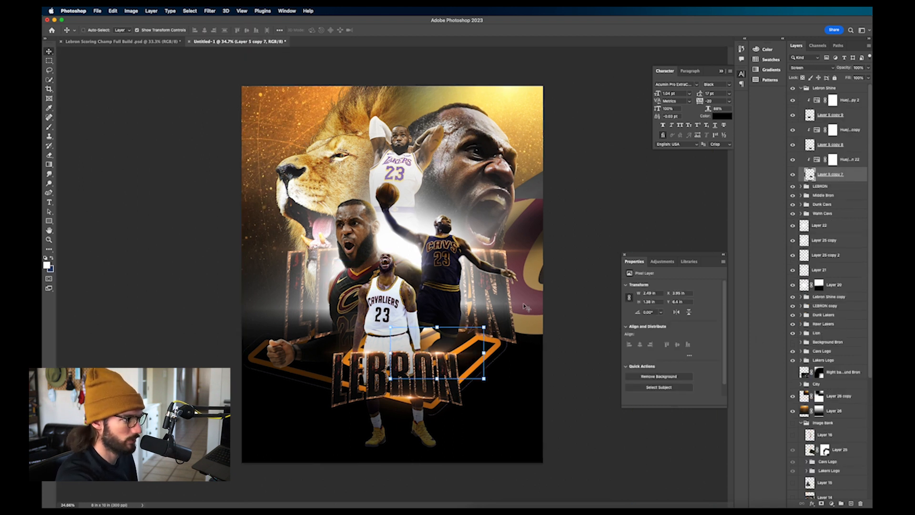
click(823, 360)
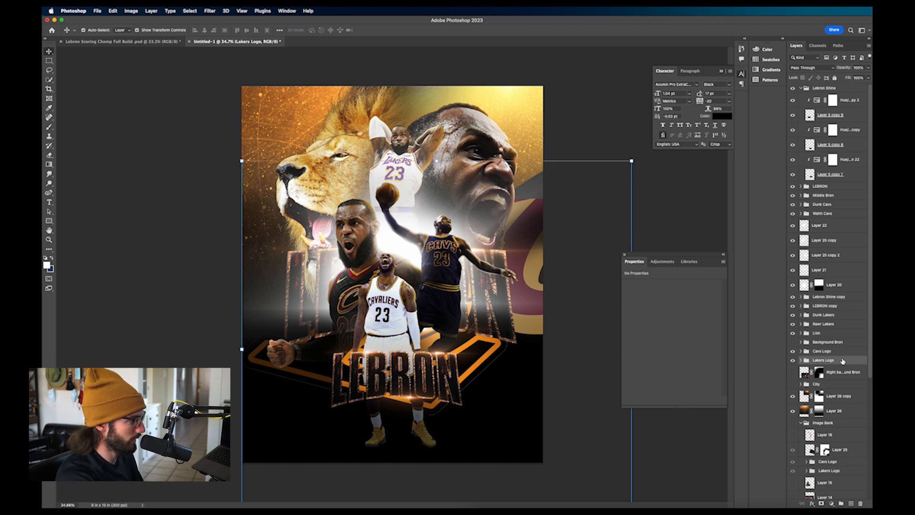
key(super+t)
drag(452, 324, 351, 222)
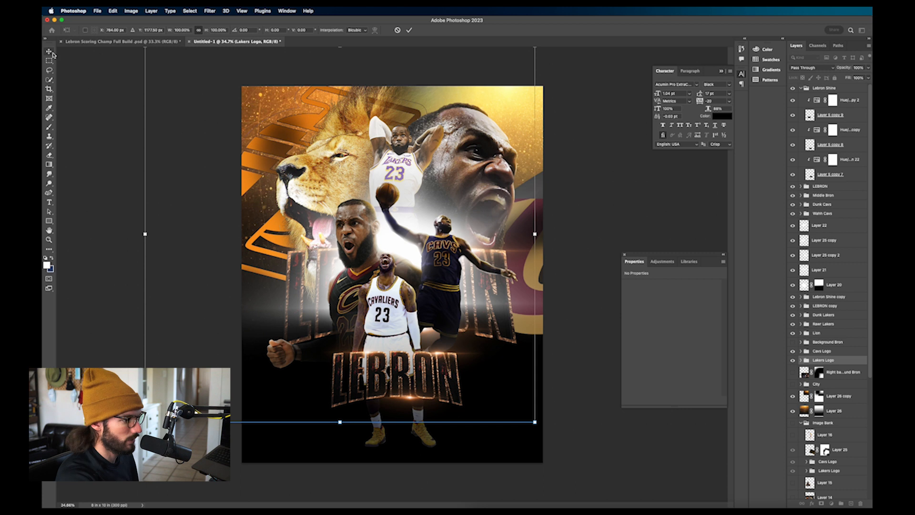
click(49, 51)
click(77, 70)
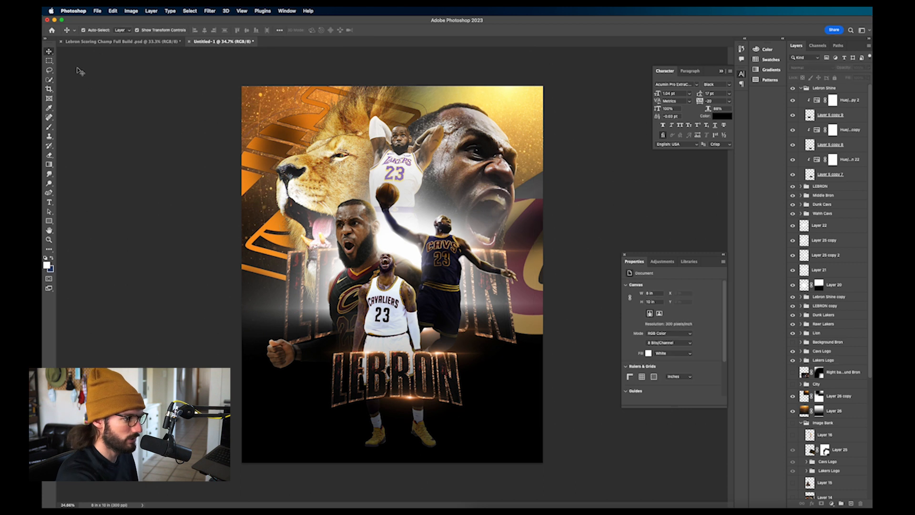
Step: Paint the Lakers Logo group's Hue/Saturation mask black over the logo's outer part and white along the lion's head
click(801, 360)
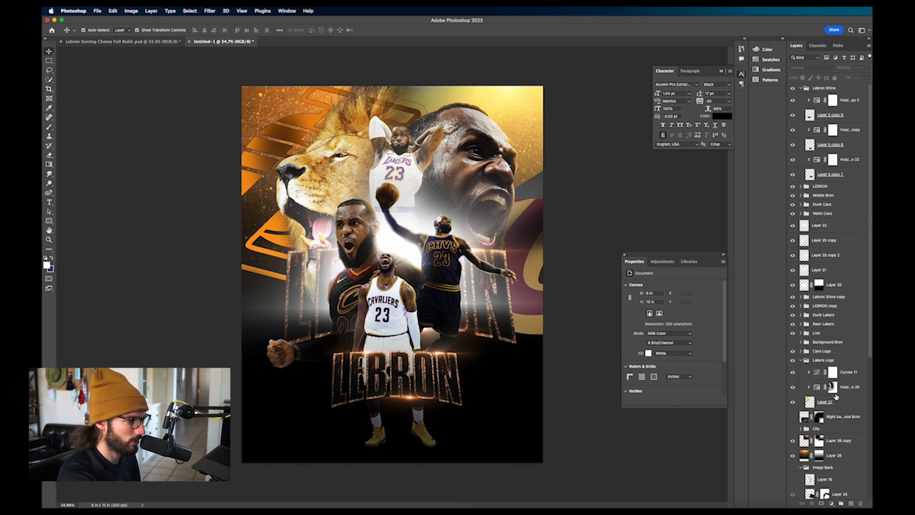
click(832, 387)
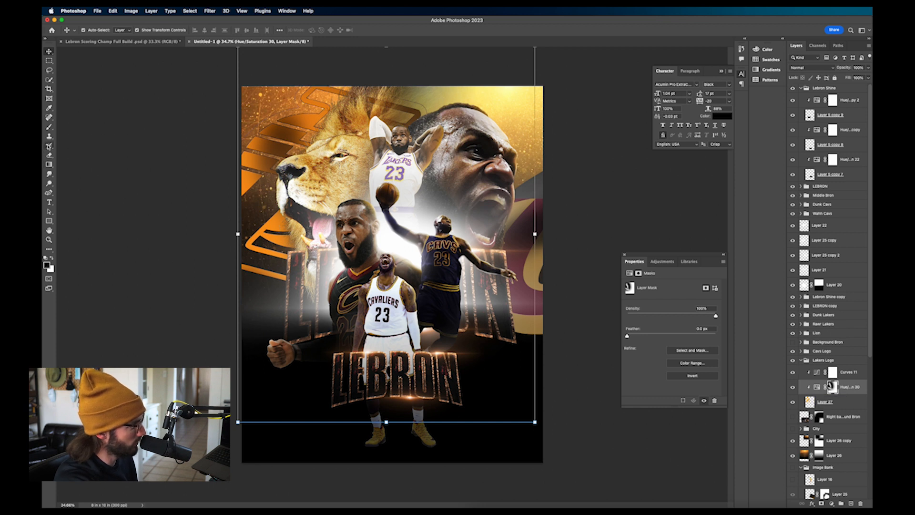
click(49, 127)
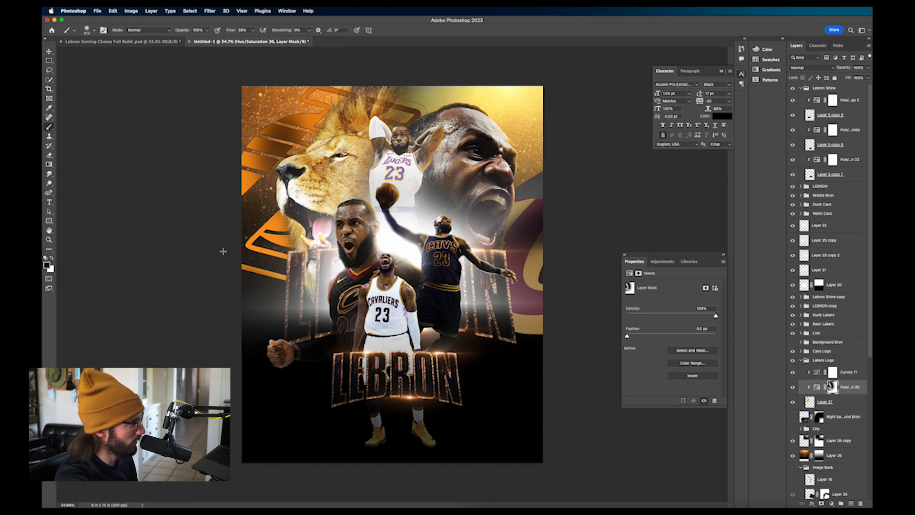
mouse_move(273, 170)
mouse_down()
mouse_move(285, 227)
mouse_move(305, 145)
mouse_move(294, 105)
mouse_move(329, 86)
mouse_move(362, 138)
mouse_move(384, 110)
mouse_move(281, 165)
mouse_move(298, 189)
mouse_move(256, 197)
mouse_up()
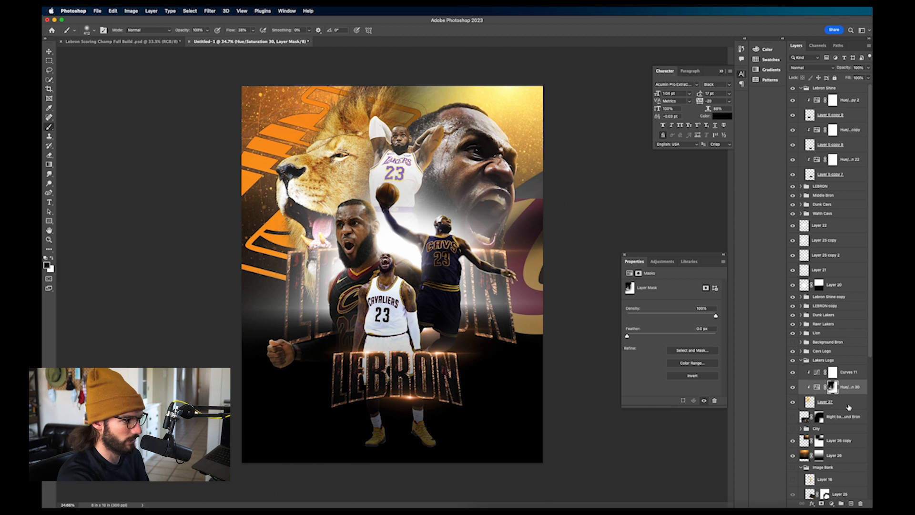
click(51, 257)
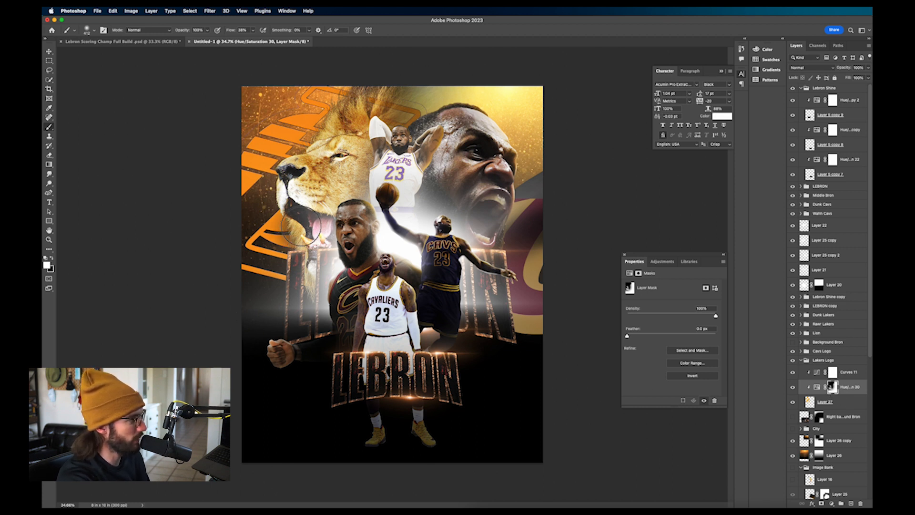
mouse_move(295, 180)
mouse_down()
mouse_move(291, 172)
mouse_move(368, 115)
mouse_move(352, 119)
mouse_up()
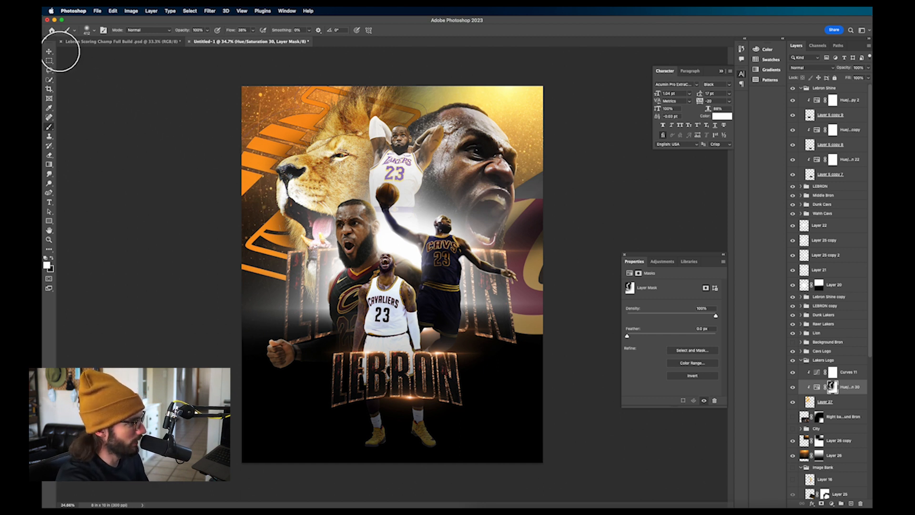
click(48, 51)
click(96, 89)
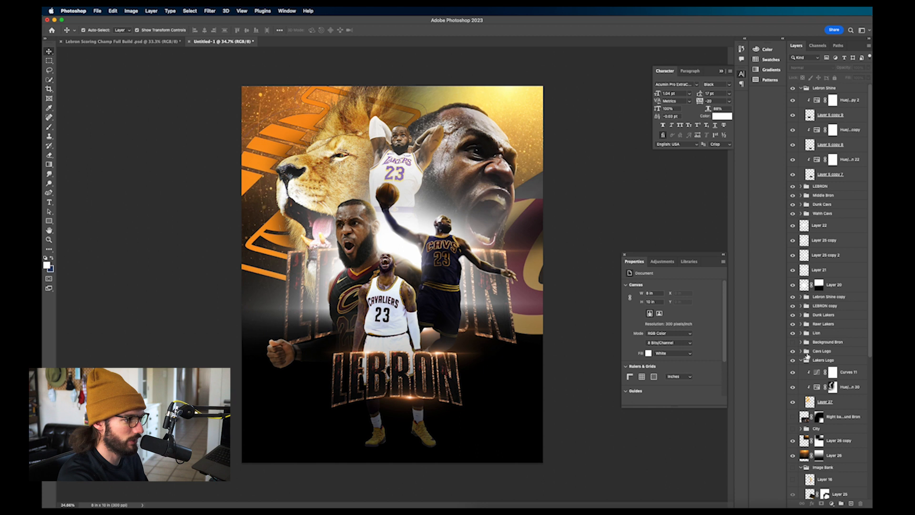
click(805, 362)
click(801, 360)
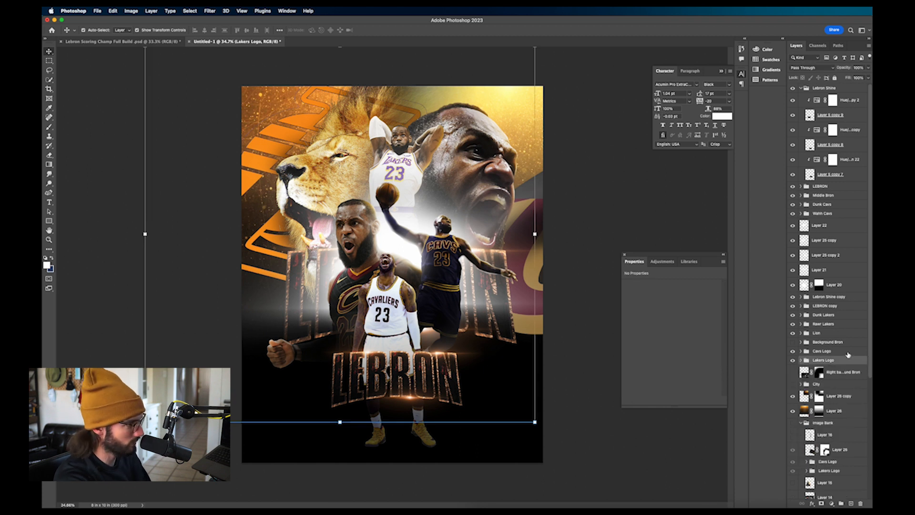
Step: Move the Cavs Logo group up into the poster's upper-right area, behind the large shouting head
click(821, 351)
key(super+t)
drag(552, 380, 480, 279)
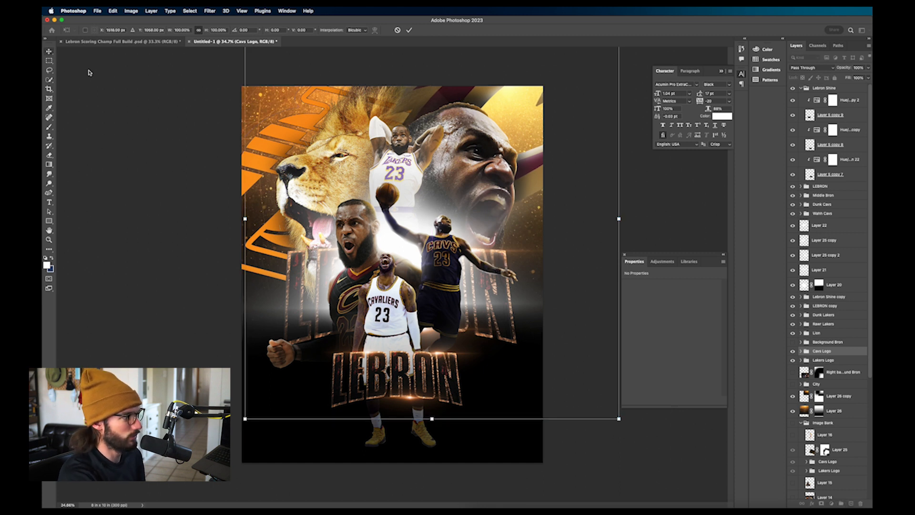
key(Return)
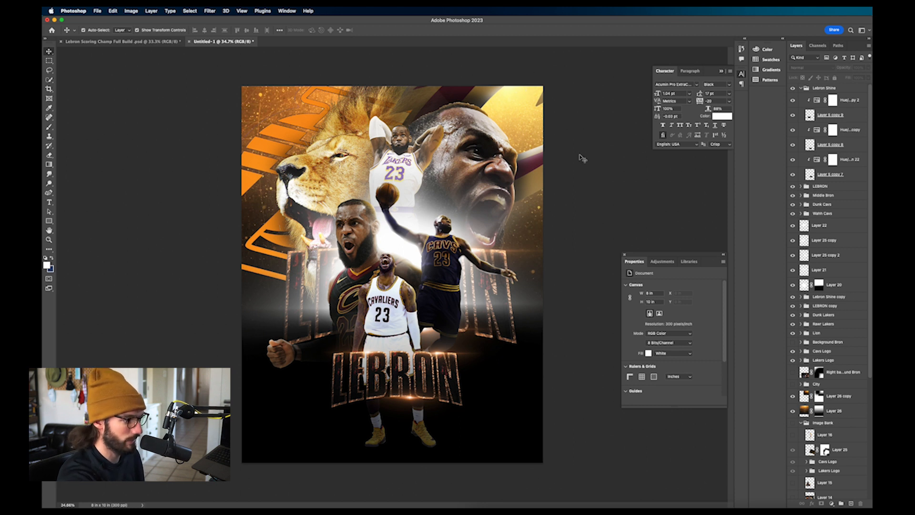
Step: Try stacking both Layer 26 and Layer 26 copy above the Cavs Logo and Lakers Logo groups
click(802, 423)
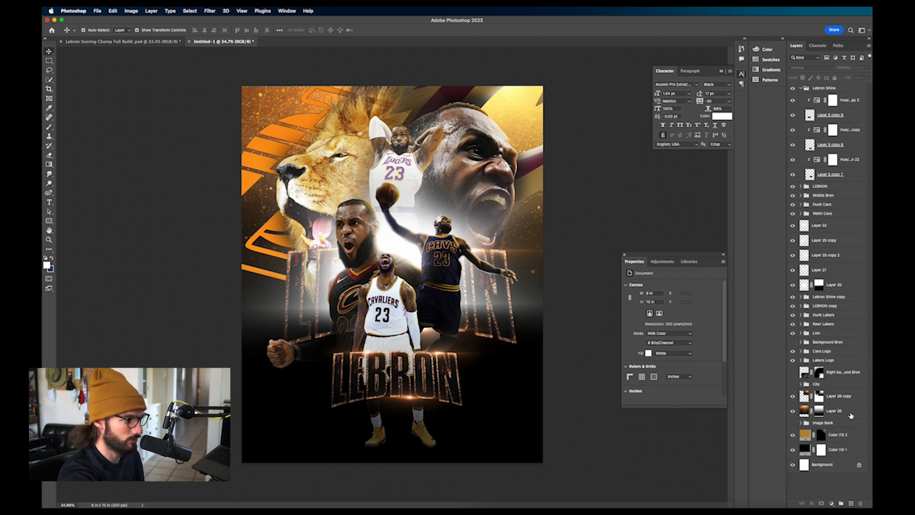
click(849, 412)
shift+click(843, 399)
drag(843, 400, 831, 347)
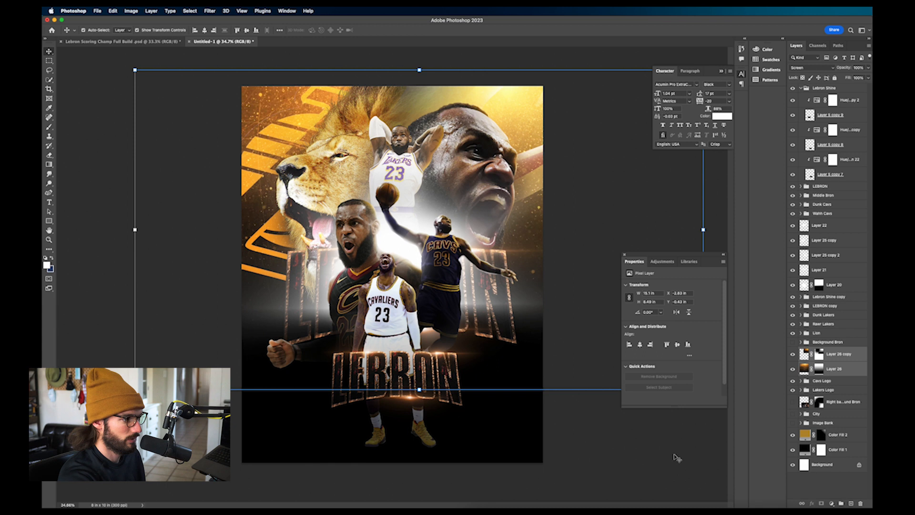
click(681, 466)
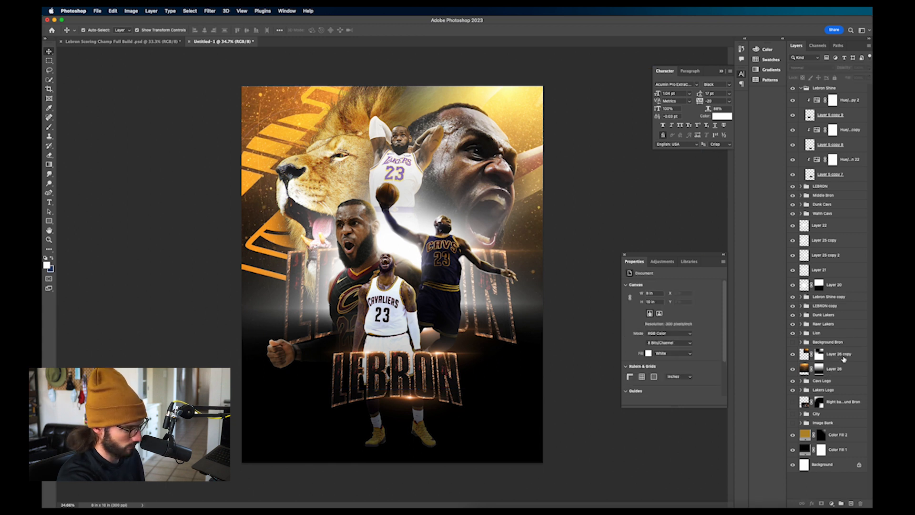
key(super+z)
Step: Stack Layer 26 copy directly above the Cavs Logo group and Layer 26 directly above the Lakers Logo group
drag(838, 401, 833, 352)
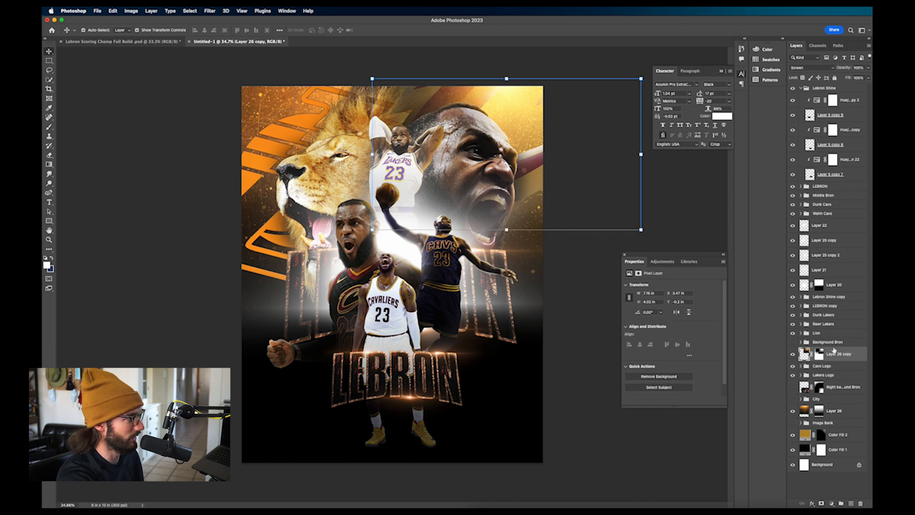
click(168, 220)
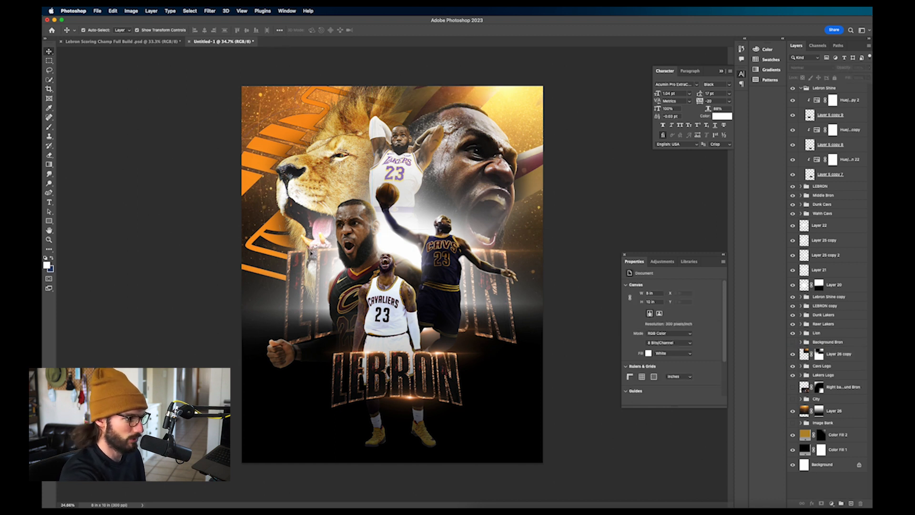
drag(837, 392, 839, 374)
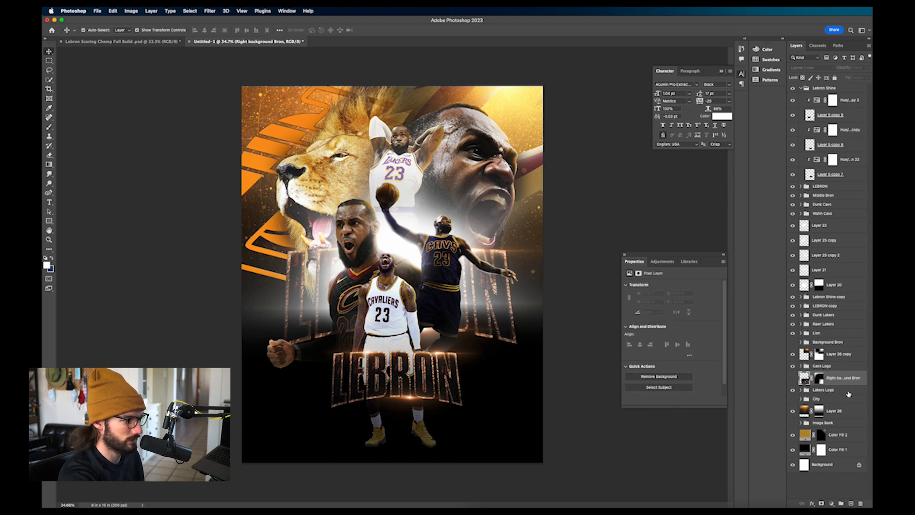
key(super+z)
drag(843, 414, 837, 376)
scroll(346, 218, down, 3)
click(578, 422)
scroll(305, 178, up, 3)
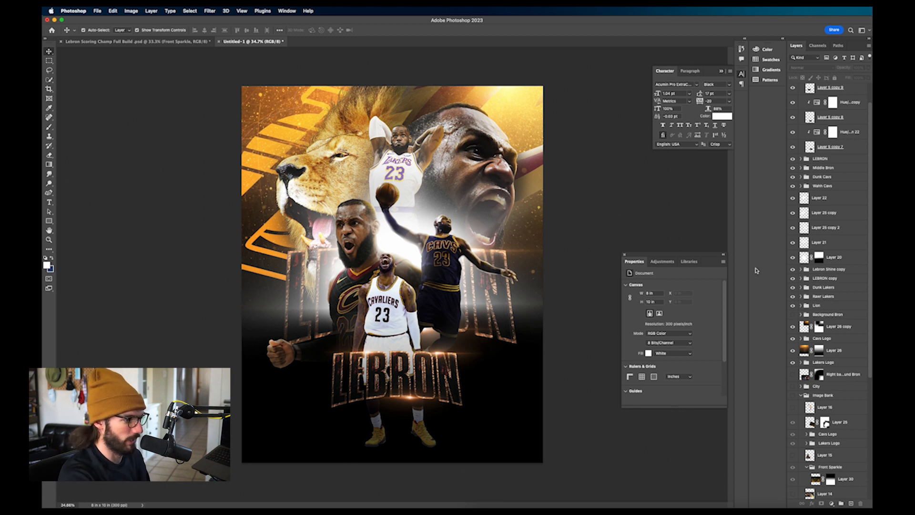
Step: Move the gold crown, Layer 29, from the Image Bank to the top of the layer stack and place it in the poster's bottom-right corner
scroll(818, 407, down, 5)
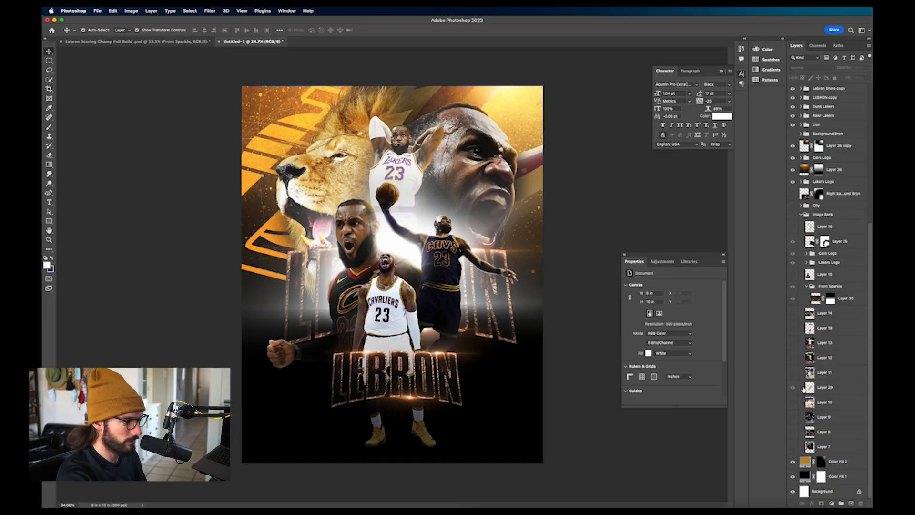
click(841, 394)
drag(840, 388, 833, 85)
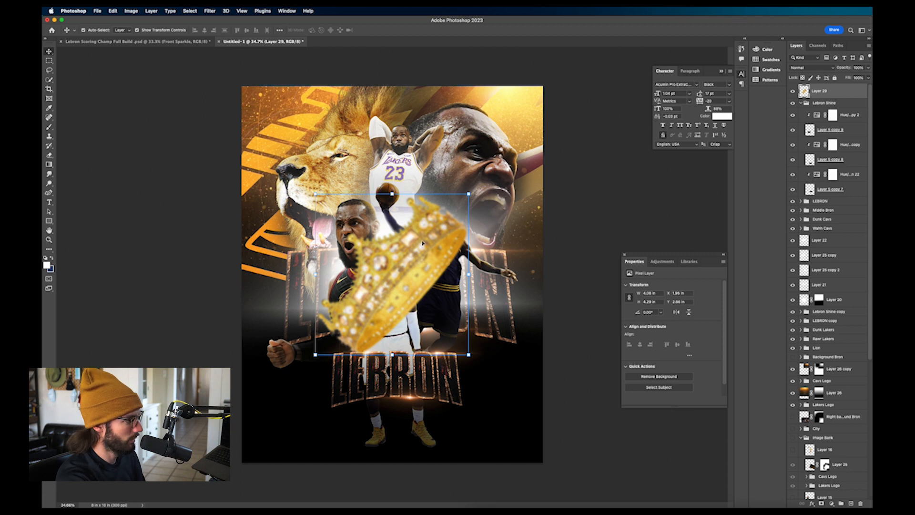
key(super+t)
drag(422, 243, 508, 411)
click(50, 51)
click(97, 86)
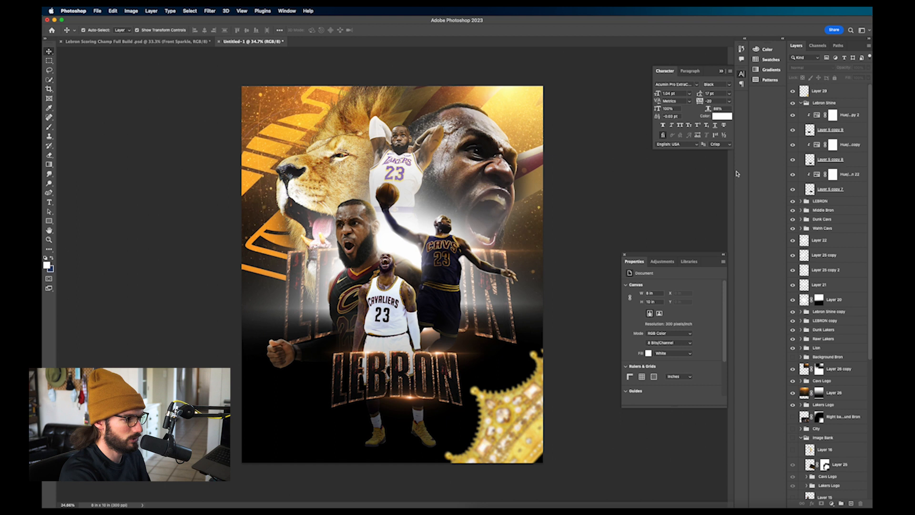
Step: Add a Curves adjustment above the crown, Layer 29, and clip it to that layer
click(847, 97)
click(831, 503)
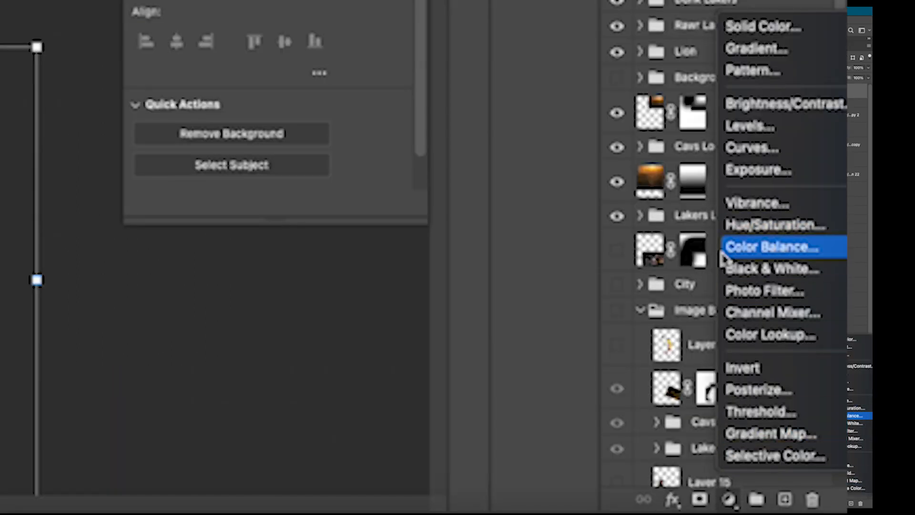
click(751, 148)
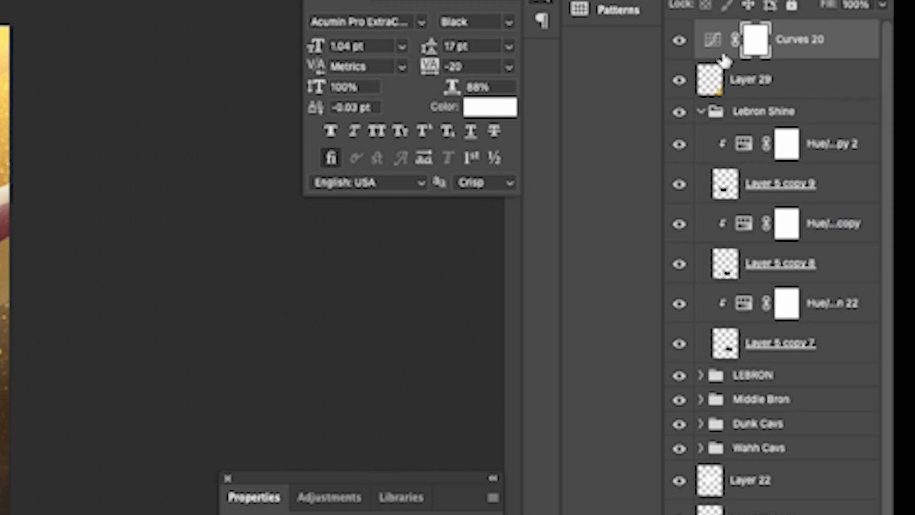
right_click(795, 30)
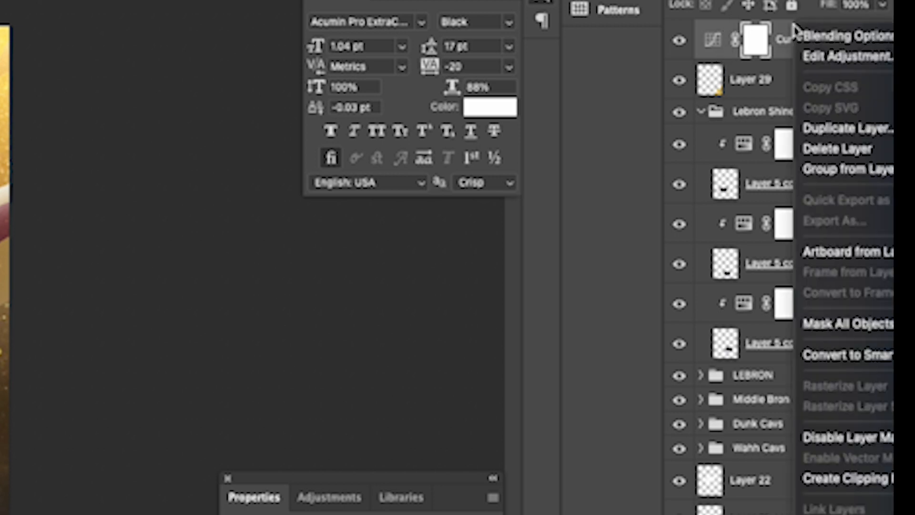
click(834, 477)
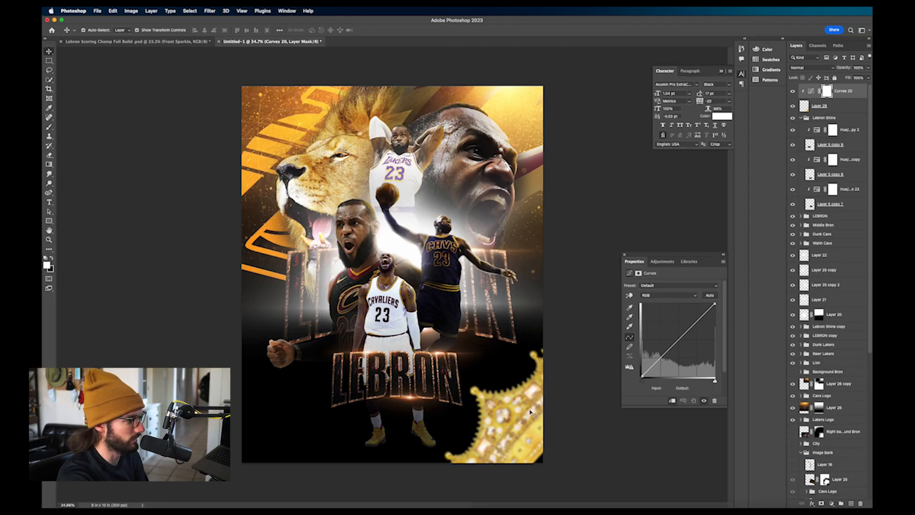
Step: Darken the crown by bending the clipped curve down, with an upper point at input 213, output 167
click(810, 90)
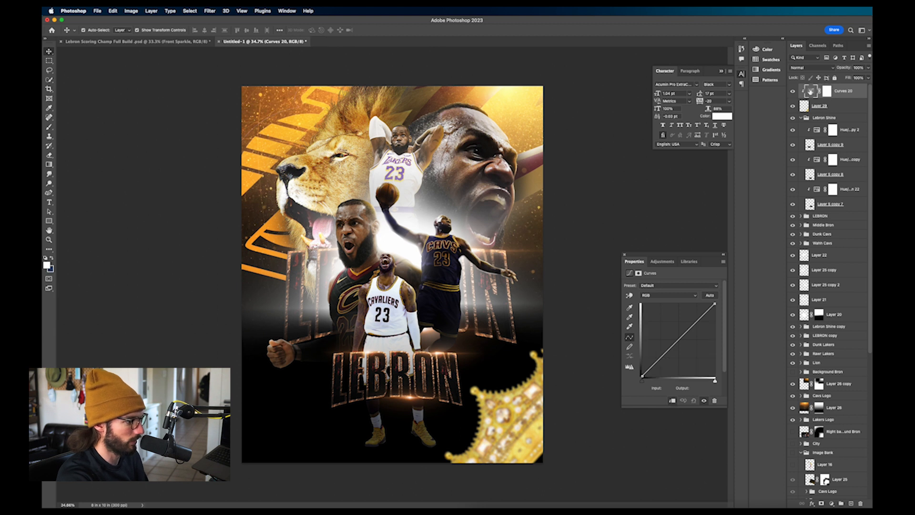
drag(659, 355, 664, 365)
drag(700, 324, 703, 328)
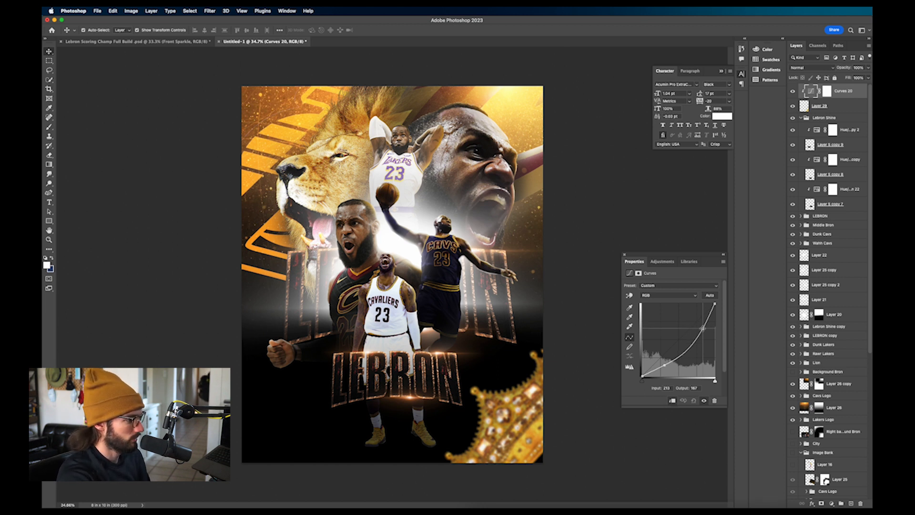
click(625, 199)
Step: Add a Hue/Saturation adjustment clipped to the crown, Layer 29, and lower its Lightness to about -55
click(839, 106)
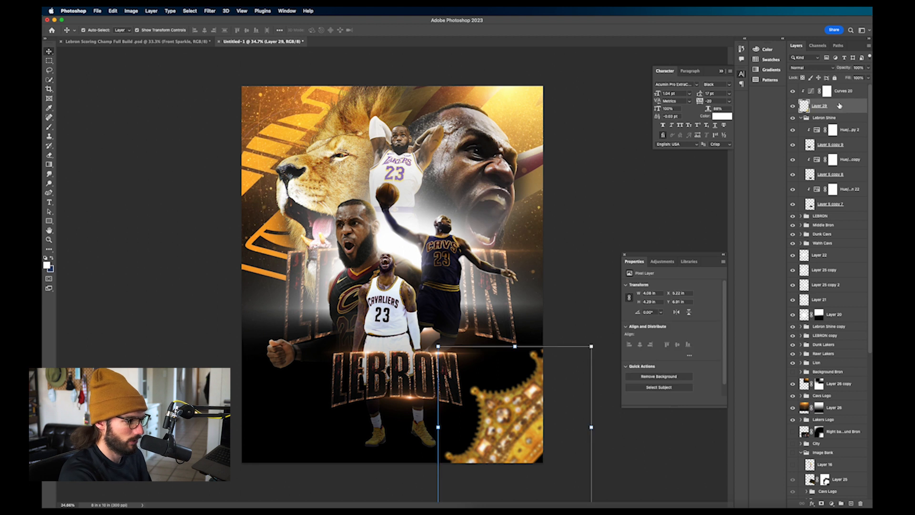
click(831, 504)
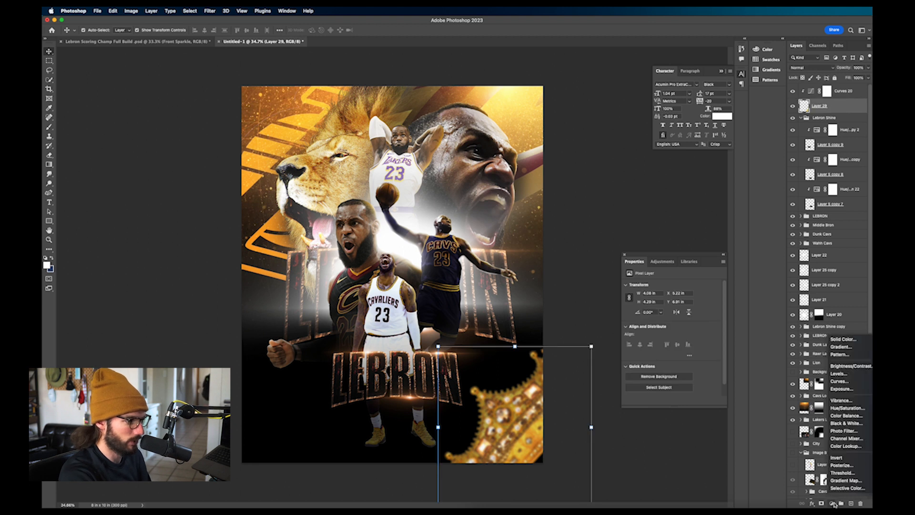
click(834, 408)
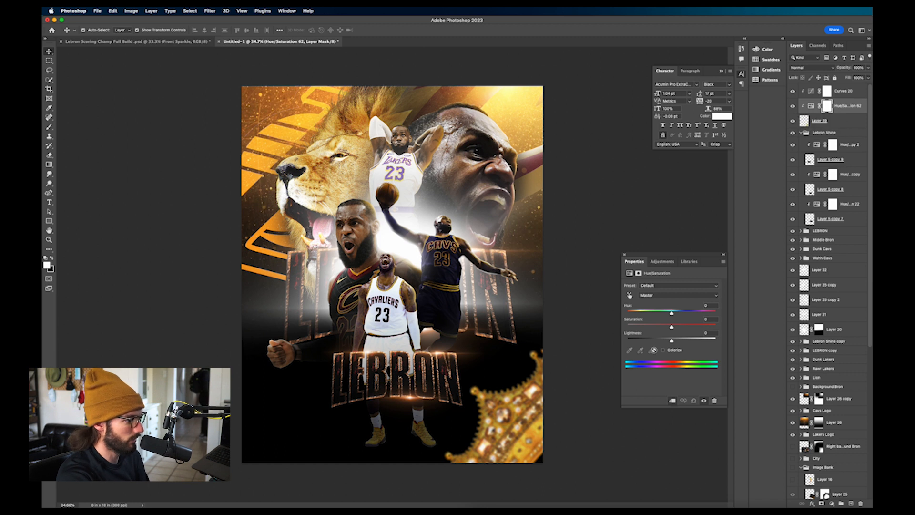
drag(657, 341, 650, 342)
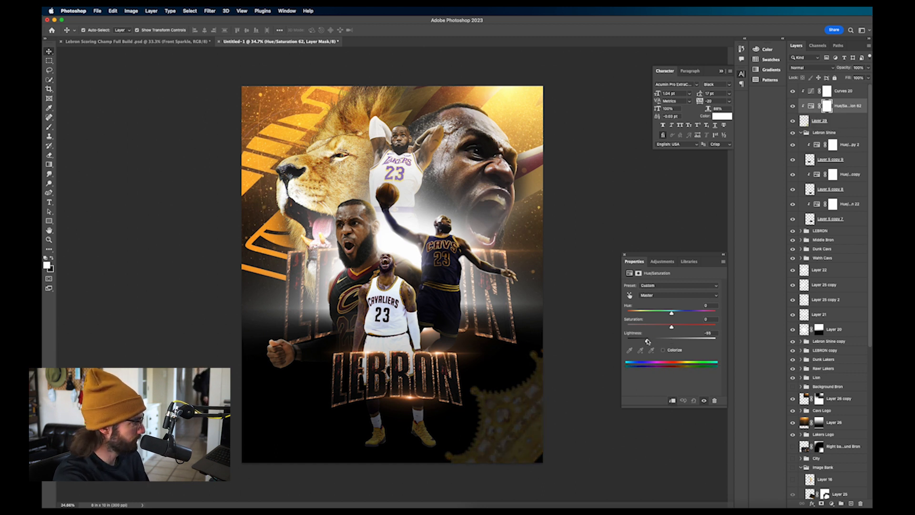
Step: Mask the crown's Hue/Saturation adjustment with a gradient so the darkening only affects the poster's bottom-right corner
click(49, 165)
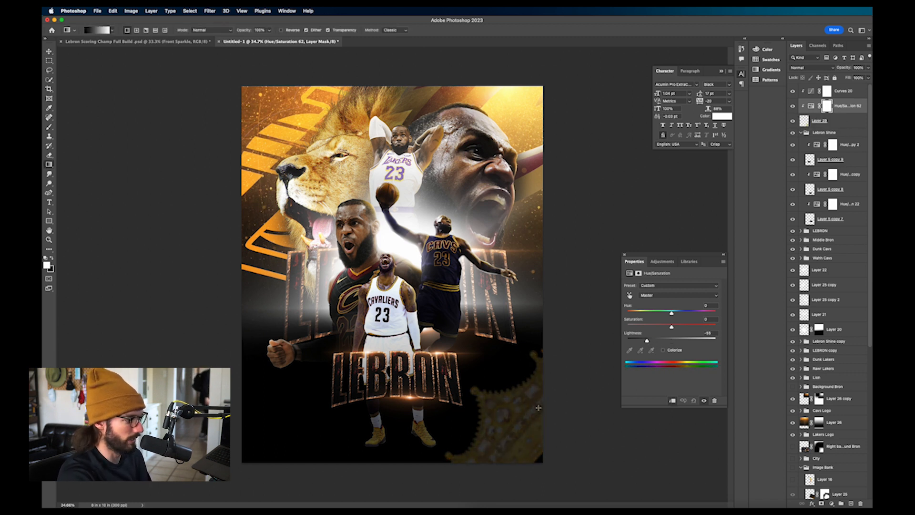
drag(485, 401, 534, 455)
drag(487, 412, 546, 459)
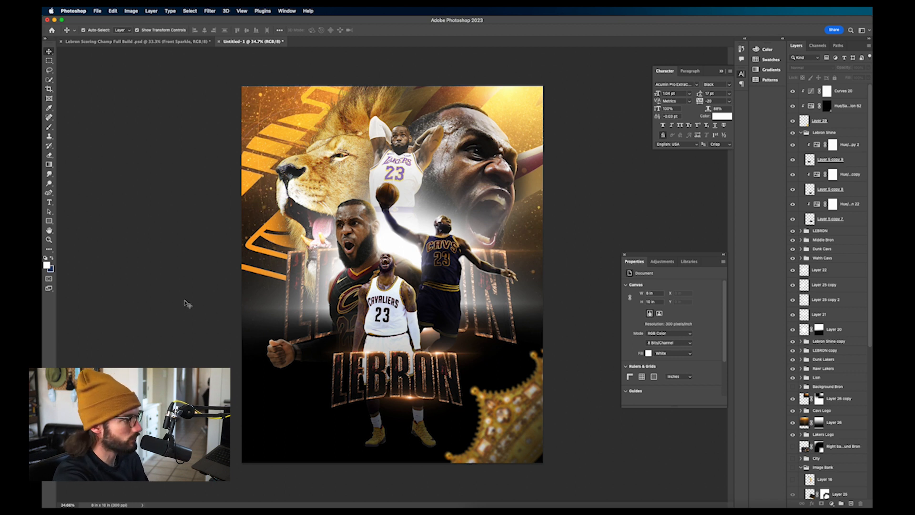
Step: Move the Front Sparkle group from the Image Bank to just above Lebron Shine, and group the crown's layers as Crown
scroll(840, 423, down, 5)
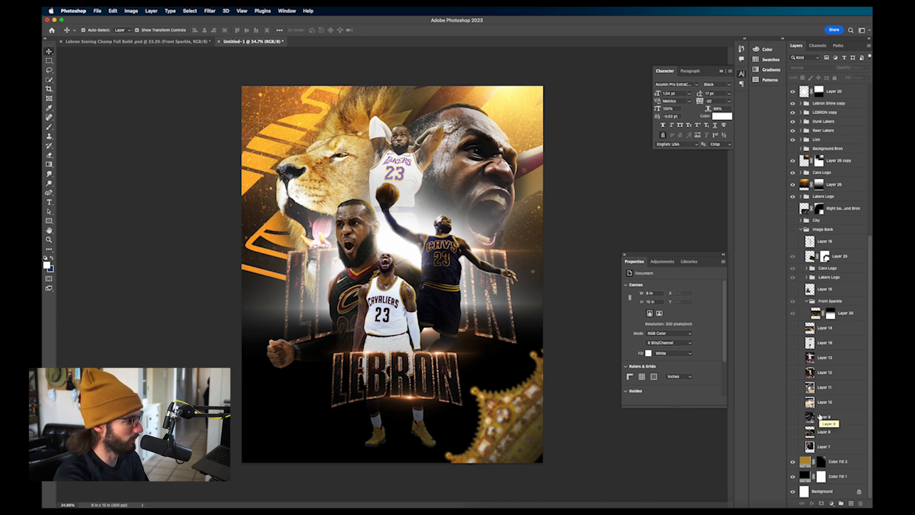
key(super+s)
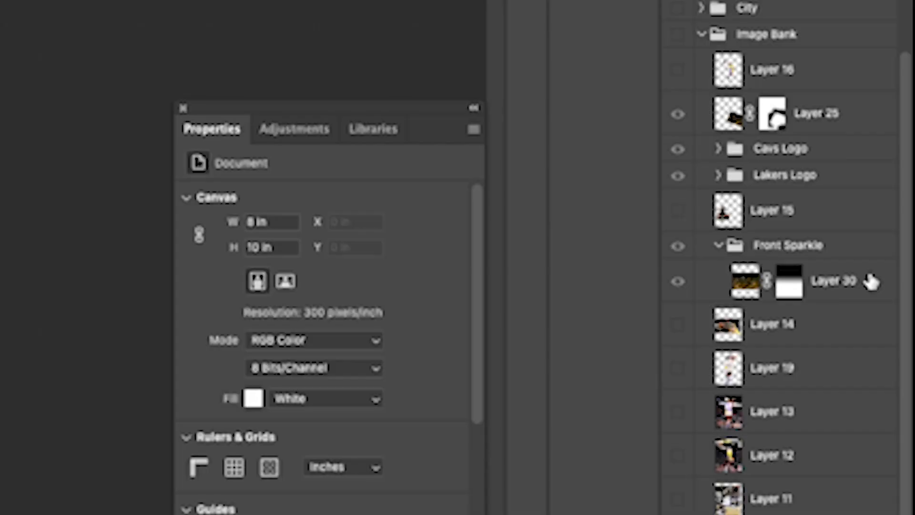
click(718, 246)
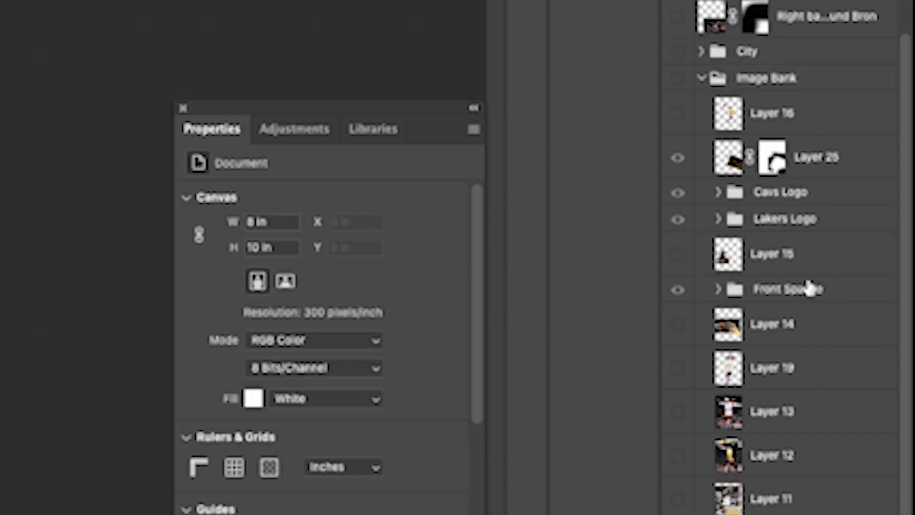
drag(809, 285, 800, 115)
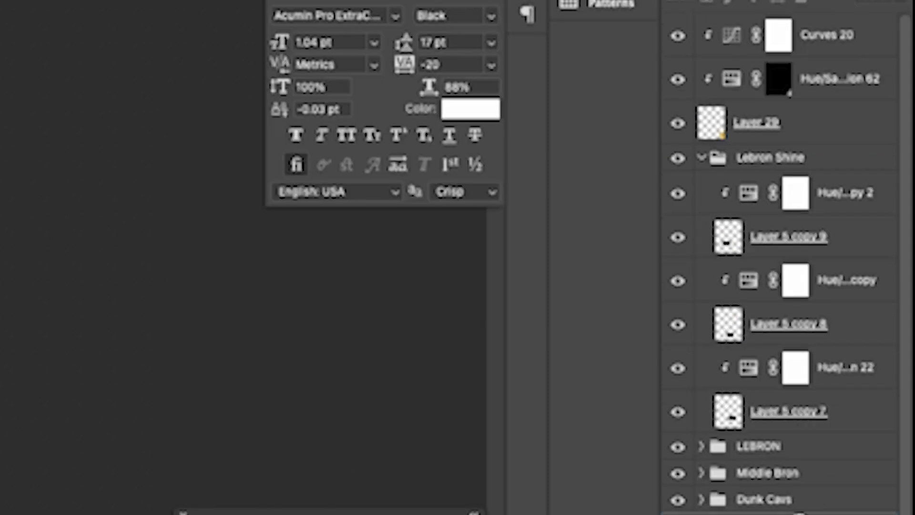
drag(800, 513, 756, 143)
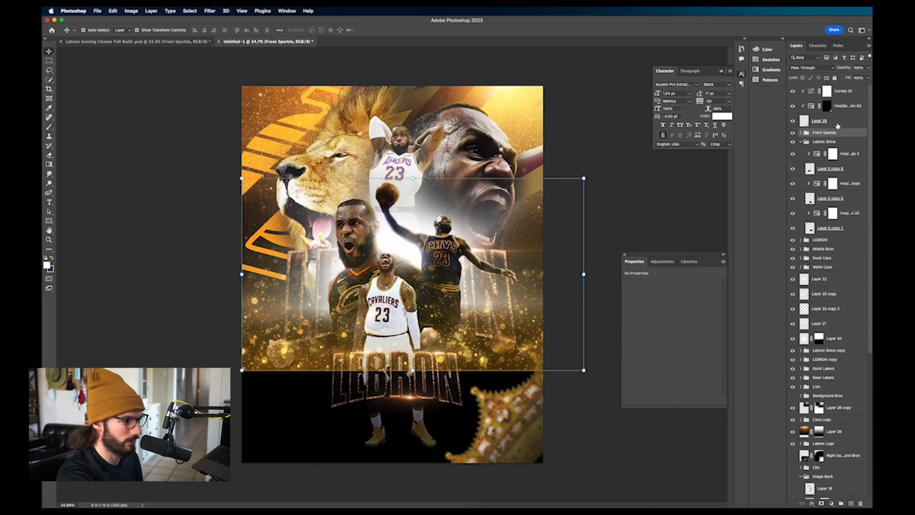
click(836, 124)
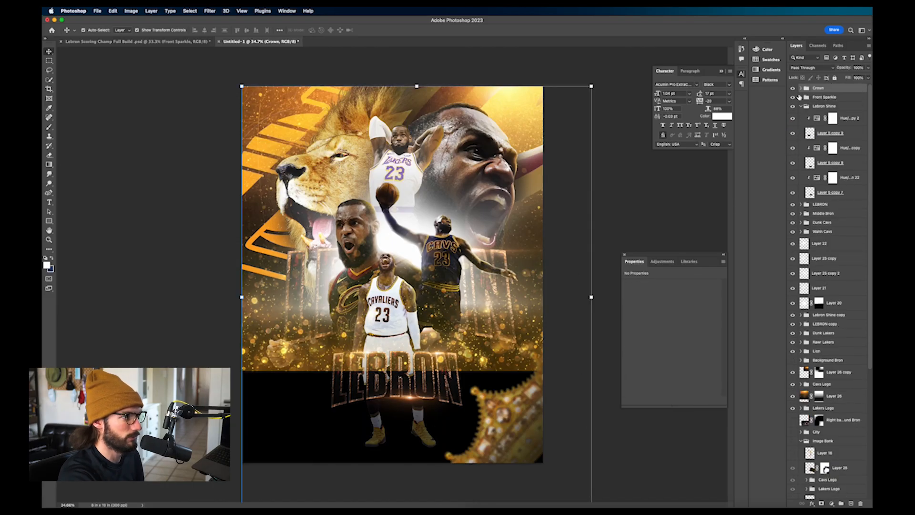
Step: Move the gold sparkles, Layer 30 in the Front Sparkle group, down over the poster's lower part and adjust their top edge
click(805, 98)
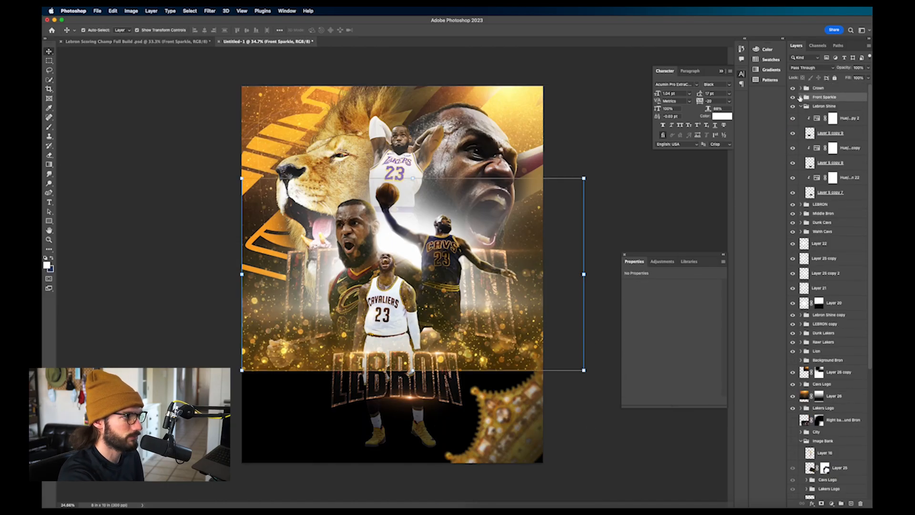
click(801, 97)
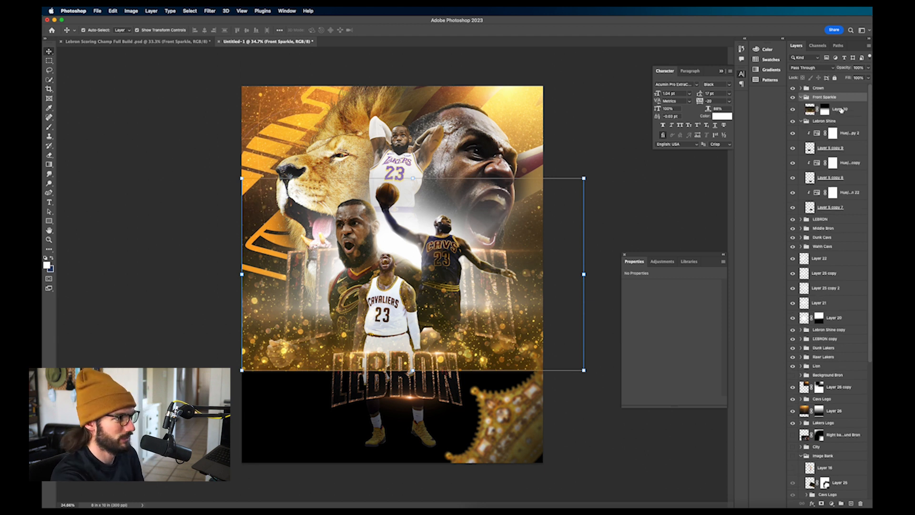
click(856, 114)
key(super+t)
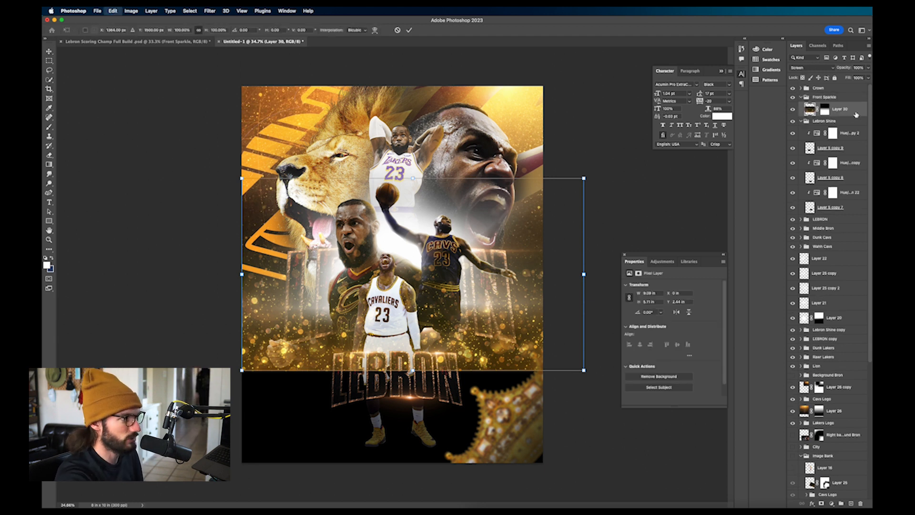
drag(460, 291, 456, 399)
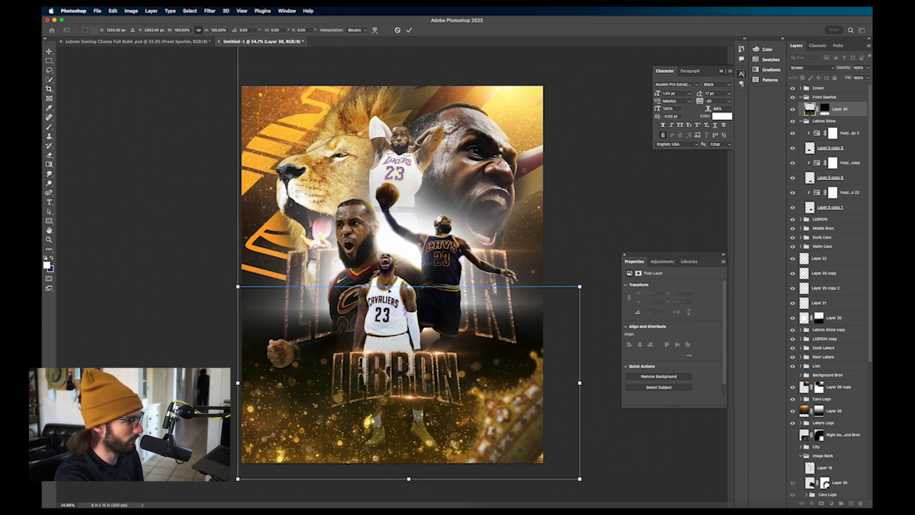
drag(408, 286, 409, 306)
drag(439, 326, 417, 337)
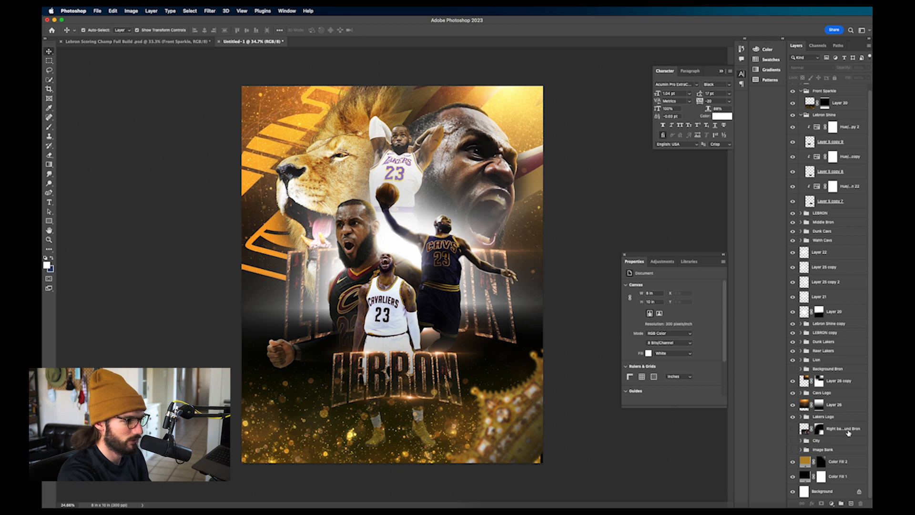
Step: Show the Right background Bron layer and shift it slightly down and left, beside the lower LEBRON title
click(848, 430)
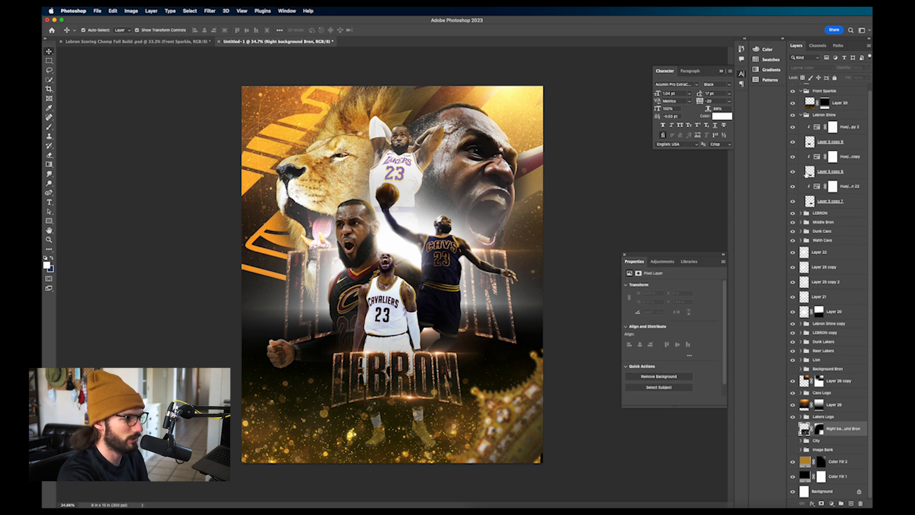
click(793, 429)
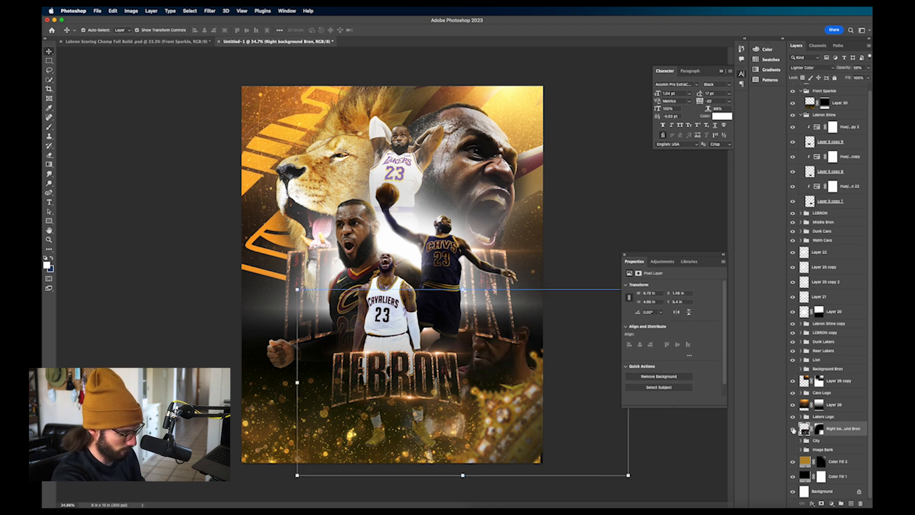
key(ctrl+t)
drag(502, 343, 493, 367)
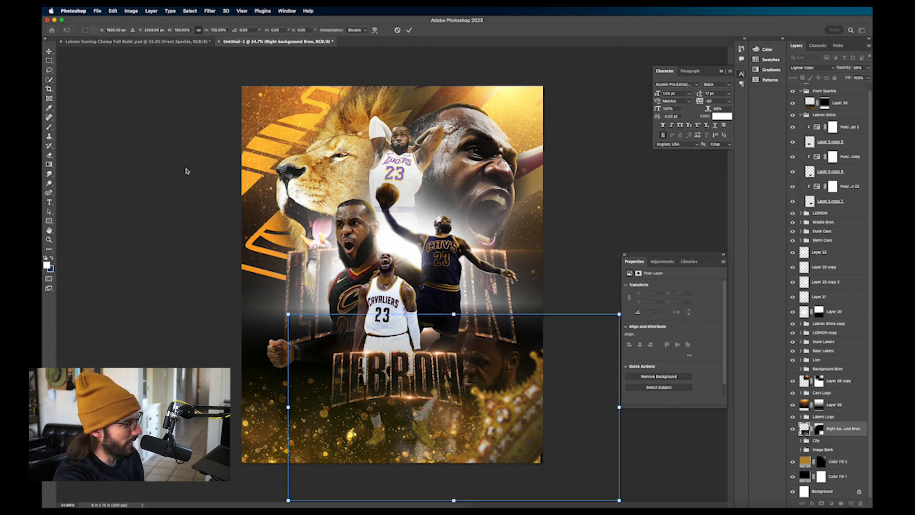
key(Return)
click(187, 164)
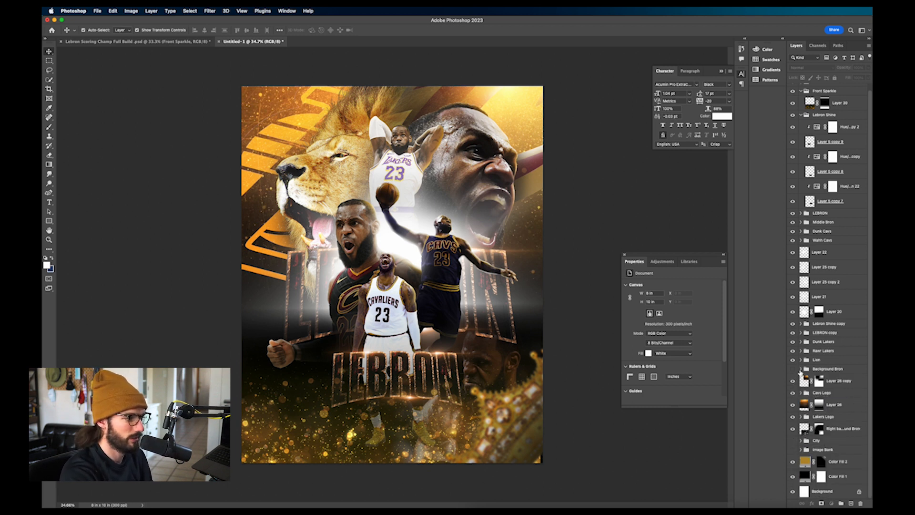
Step: Show the Background Bron group with the faded Lakers player in the poster's lower-left area
click(800, 369)
click(807, 411)
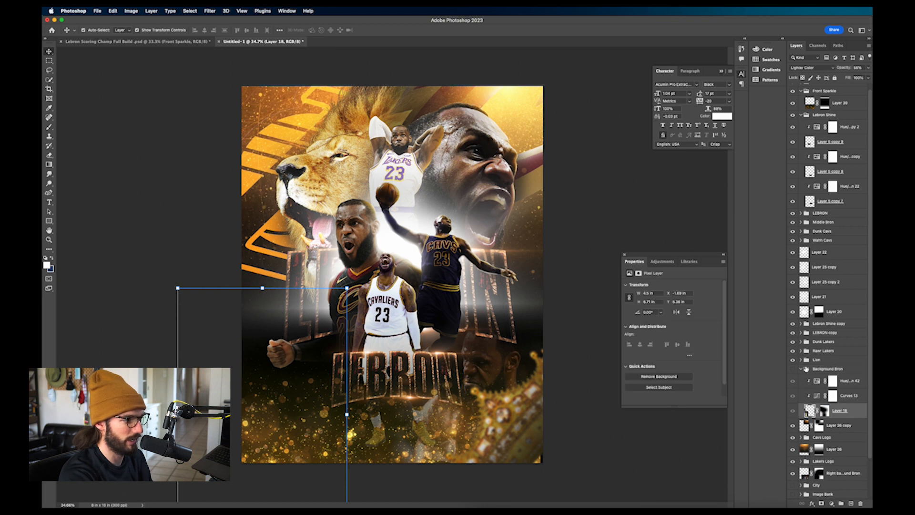
click(800, 369)
click(793, 369)
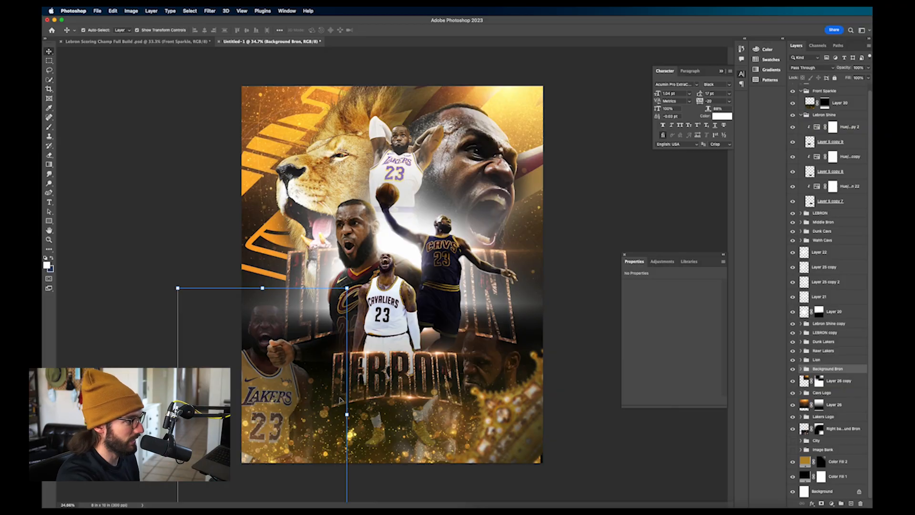
click(634, 191)
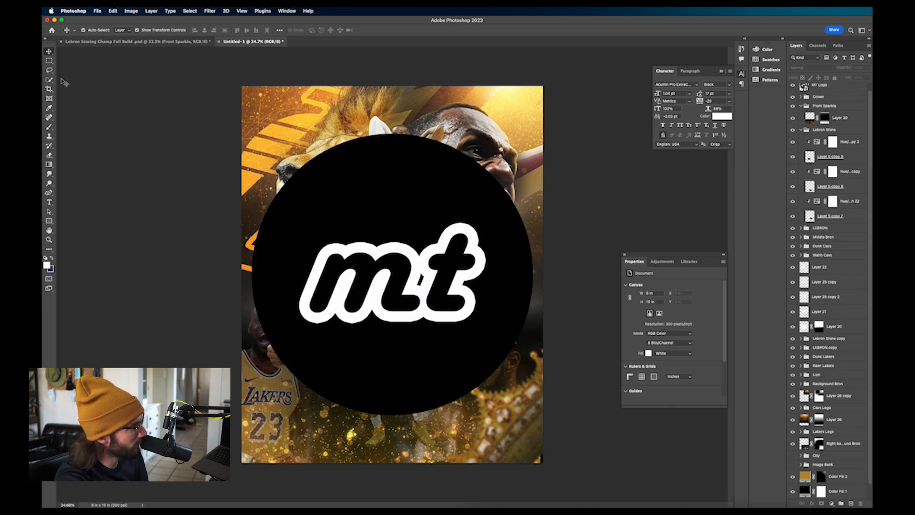
Step: Remove the black circle and black letter fills from the MT Logo layer using the Magic Wand, leaving the white outline
right_click(49, 79)
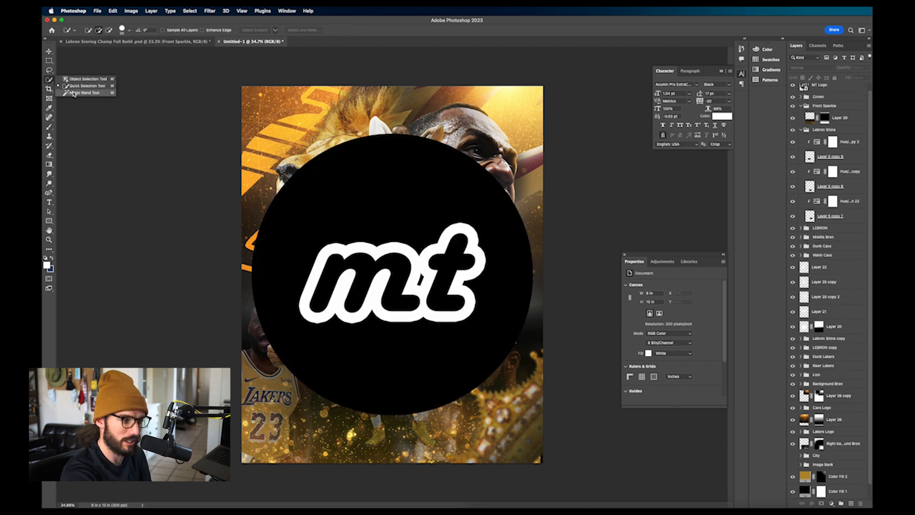
click(73, 92)
click(364, 175)
click(686, 182)
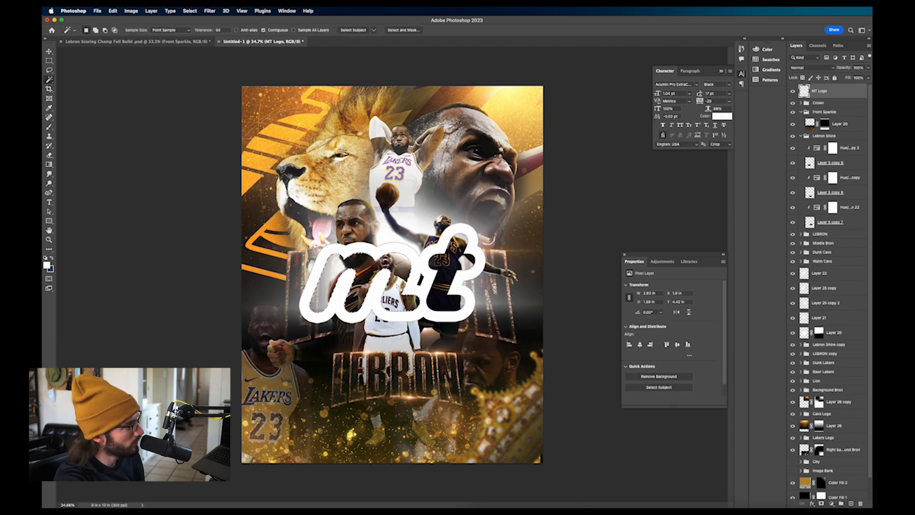
key(super+d)
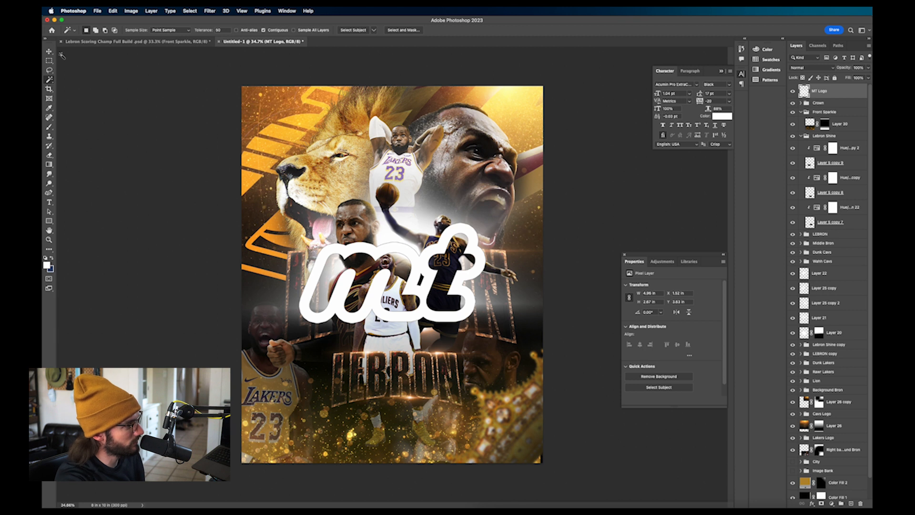
Step: Apply a white Color Overlay in Normal blend mode to the MT Logo layer
click(51, 52)
click(121, 101)
click(444, 254)
click(431, 253)
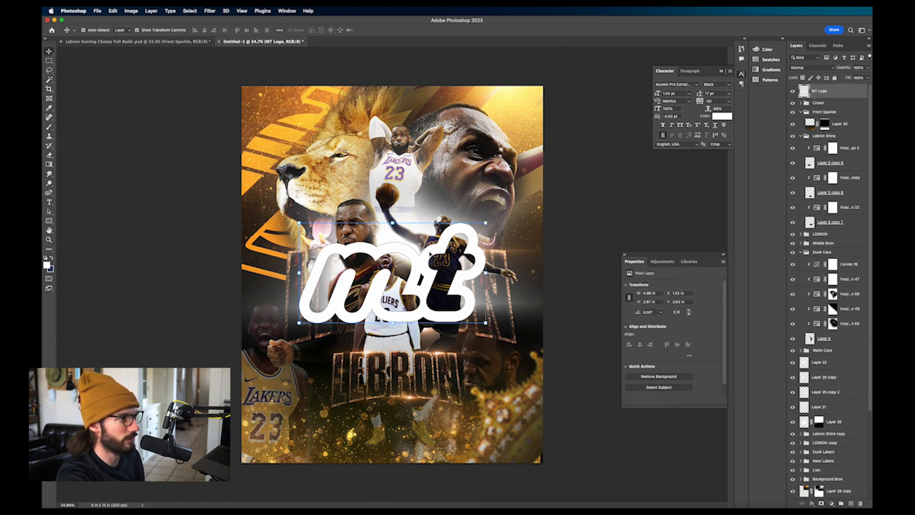
double_click(851, 92)
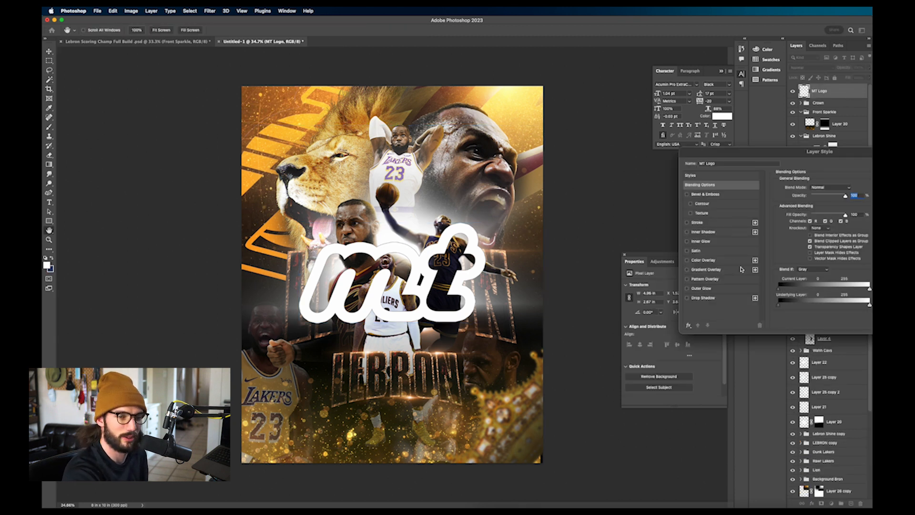
click(703, 261)
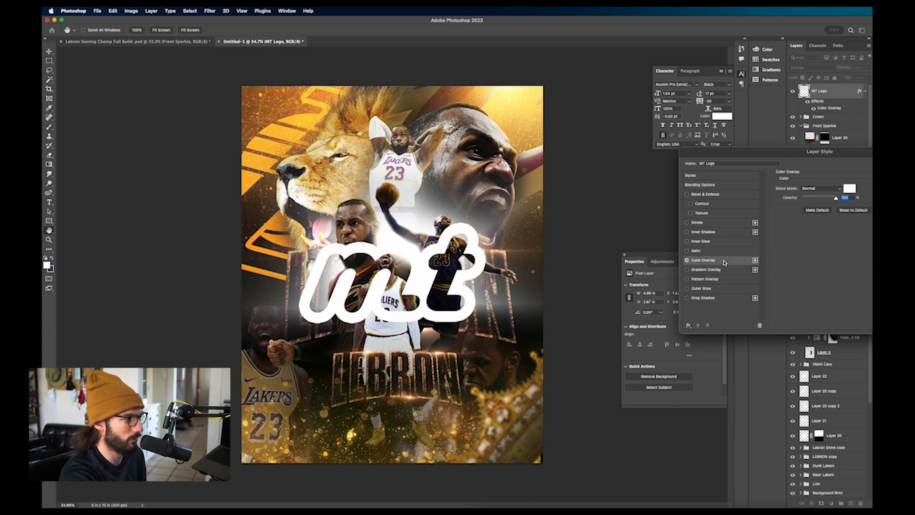
key(Return)
Step: Scale the MT logo down to a small mark and place it in the poster's upper-left corner
key(super+t)
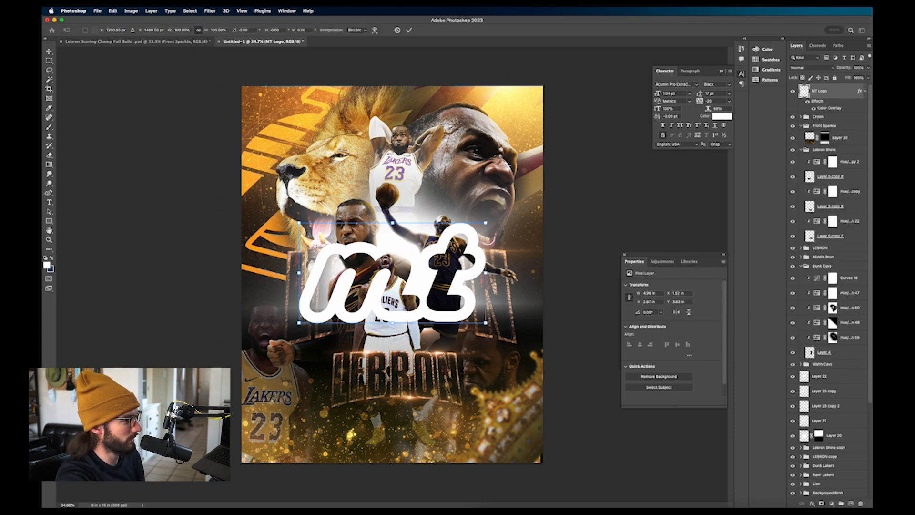
drag(485, 273, 277, 108)
key(Return)
click(156, 255)
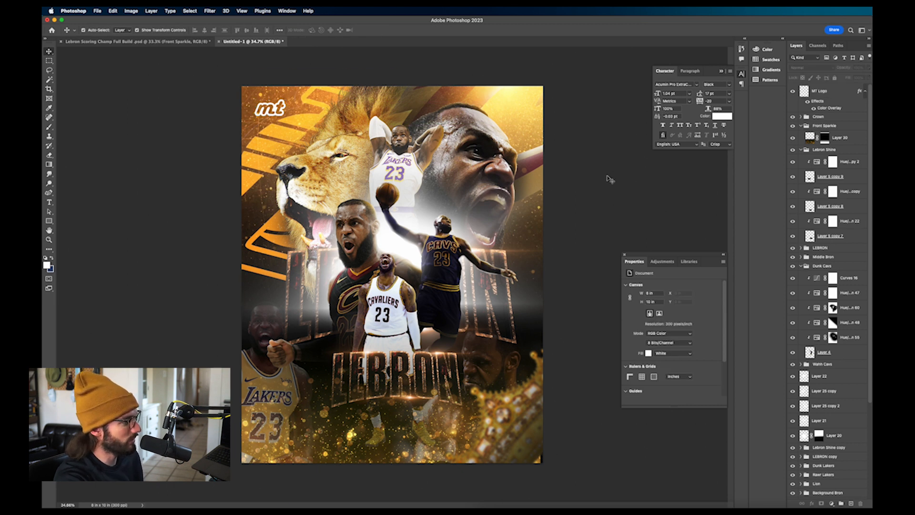
Step: Export the poster to the Desktop as Bron sample.jpg
click(97, 11)
mouse_move(181, 125)
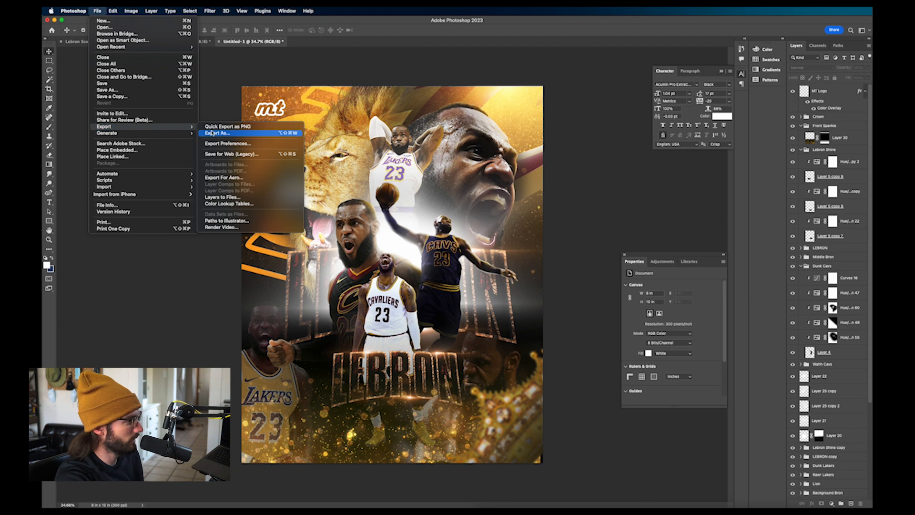
click(229, 133)
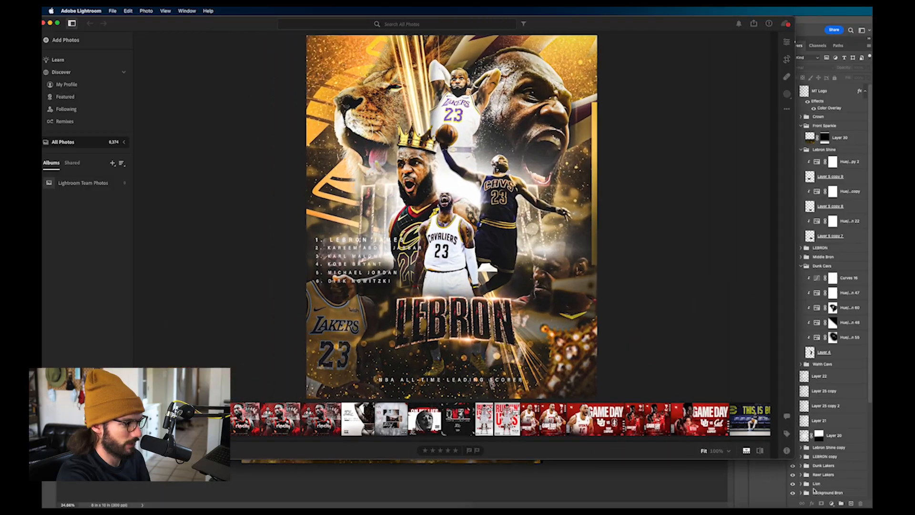
Step: Switch to Lightroom, enlarge its window and import Bron sample.jpg from the Desktop
drag(814, 490, 871, 507)
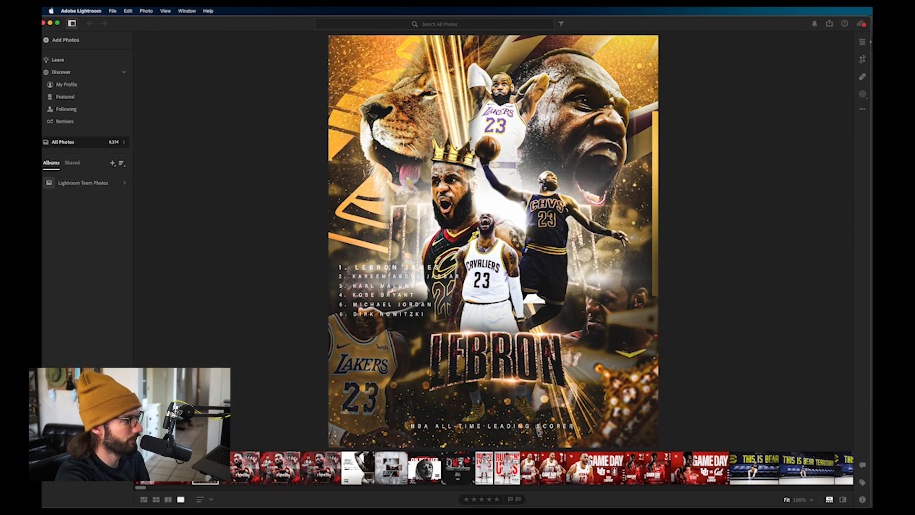
click(118, 12)
click(120, 24)
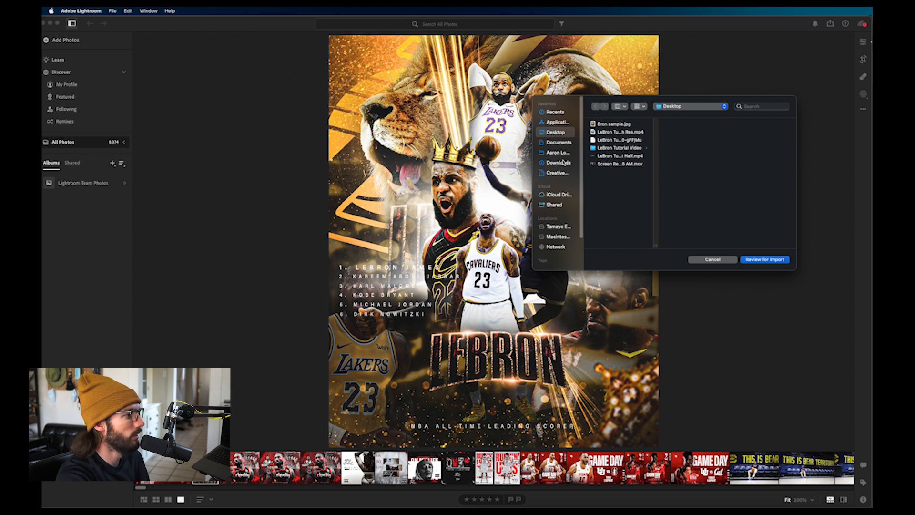
click(601, 125)
click(766, 260)
click(851, 24)
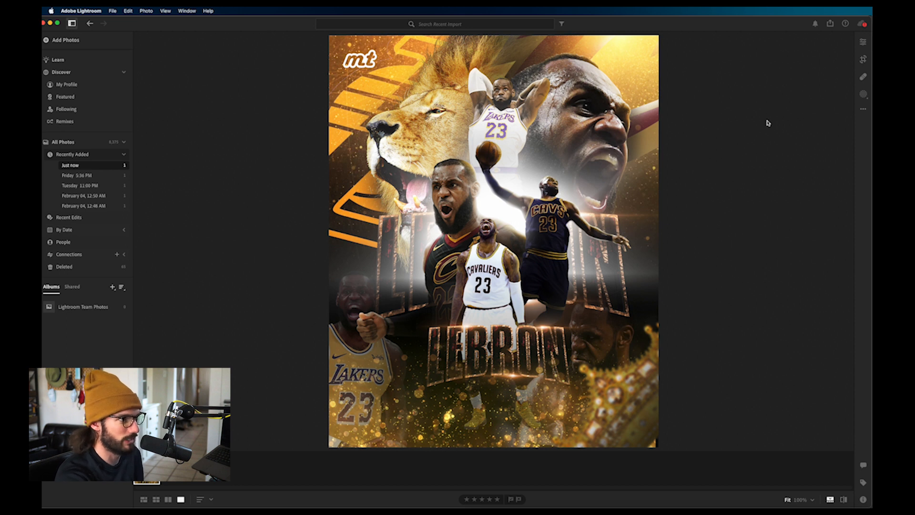
Step: Adjust the poster's effects: set Texture to +100, Clarity to +64 and Vignette to -6
click(864, 42)
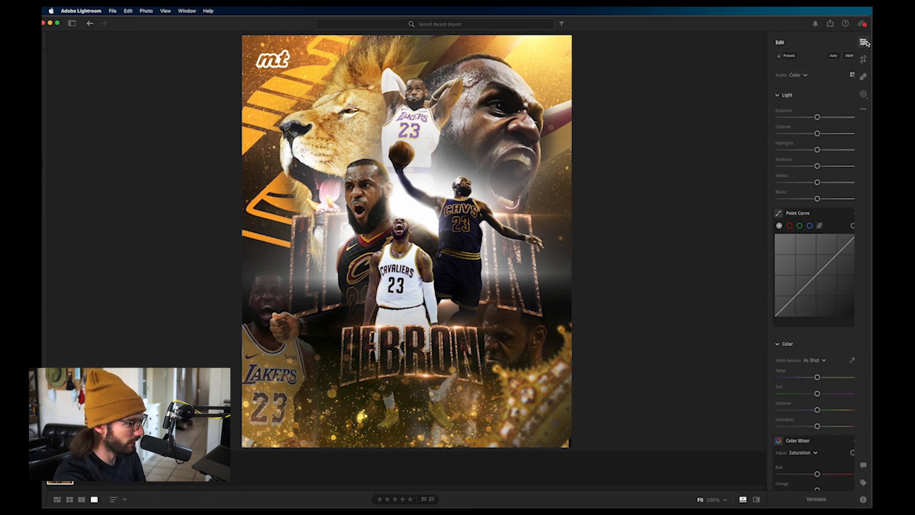
scroll(801, 329, down, 15)
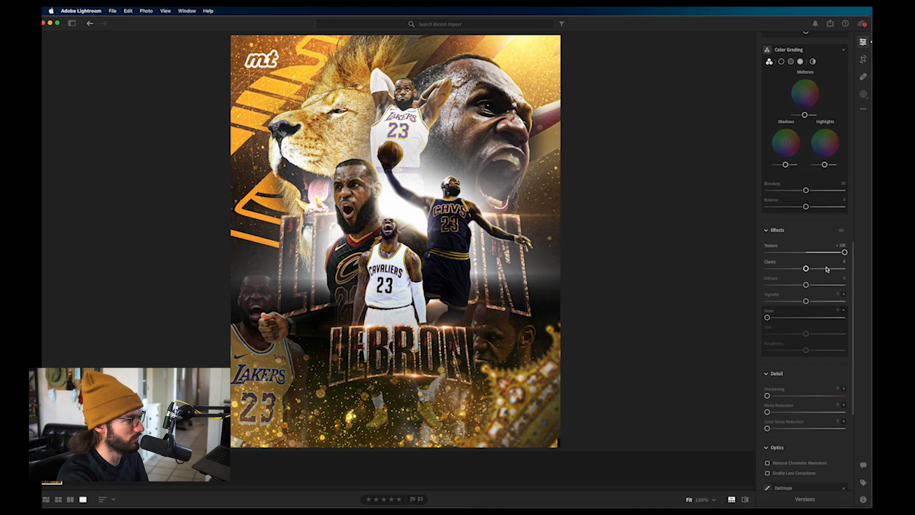
click(822, 269)
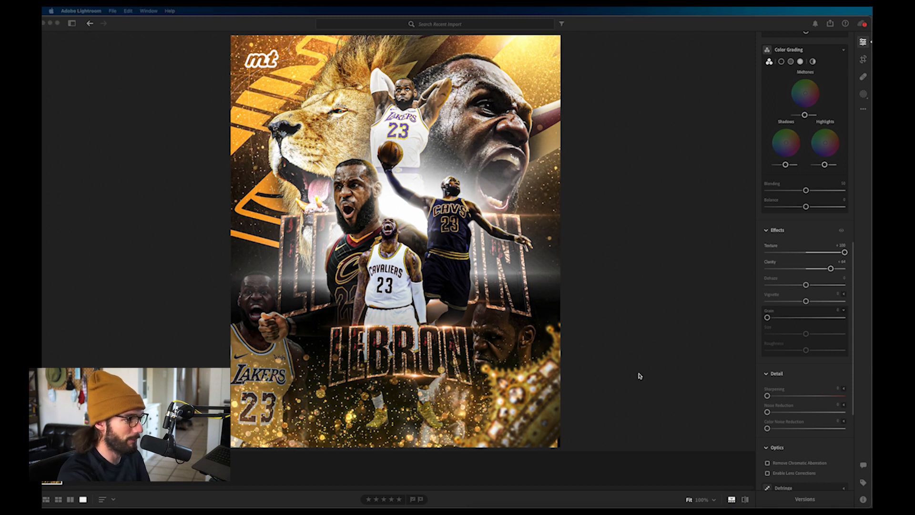
drag(807, 302, 804, 303)
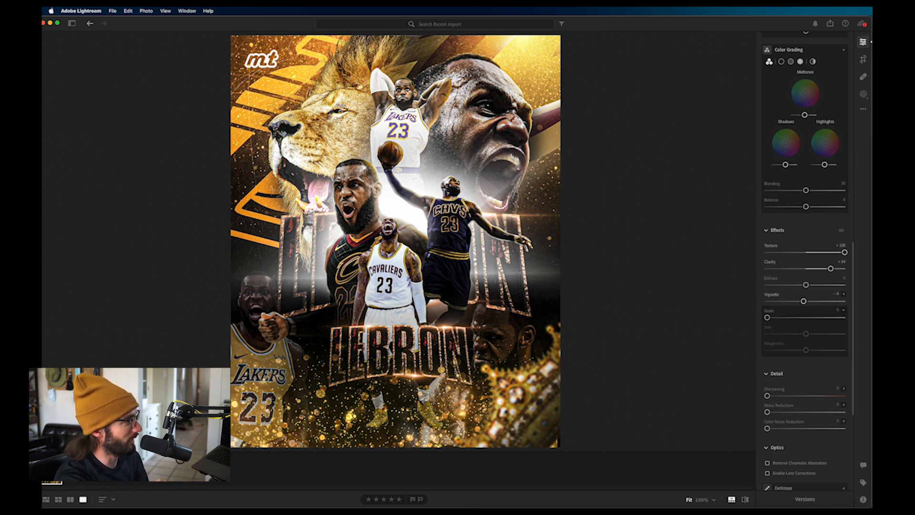
Step: Export the edited poster as a Small JPG at 70% quality with its original file name
click(112, 10)
click(407, 181)
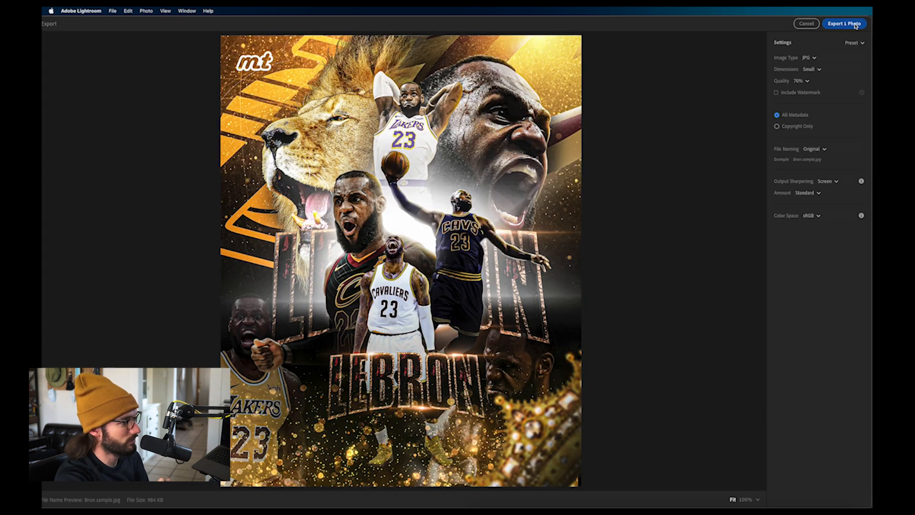
click(855, 26)
click(769, 261)
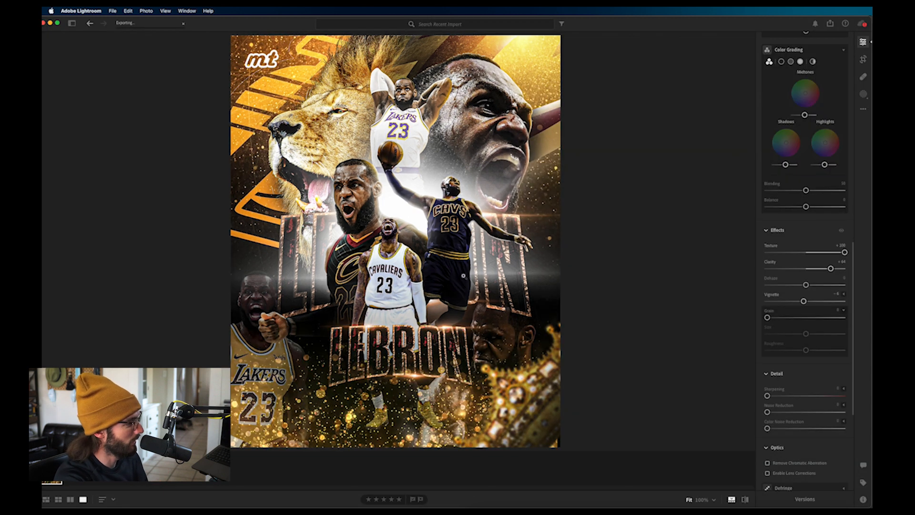